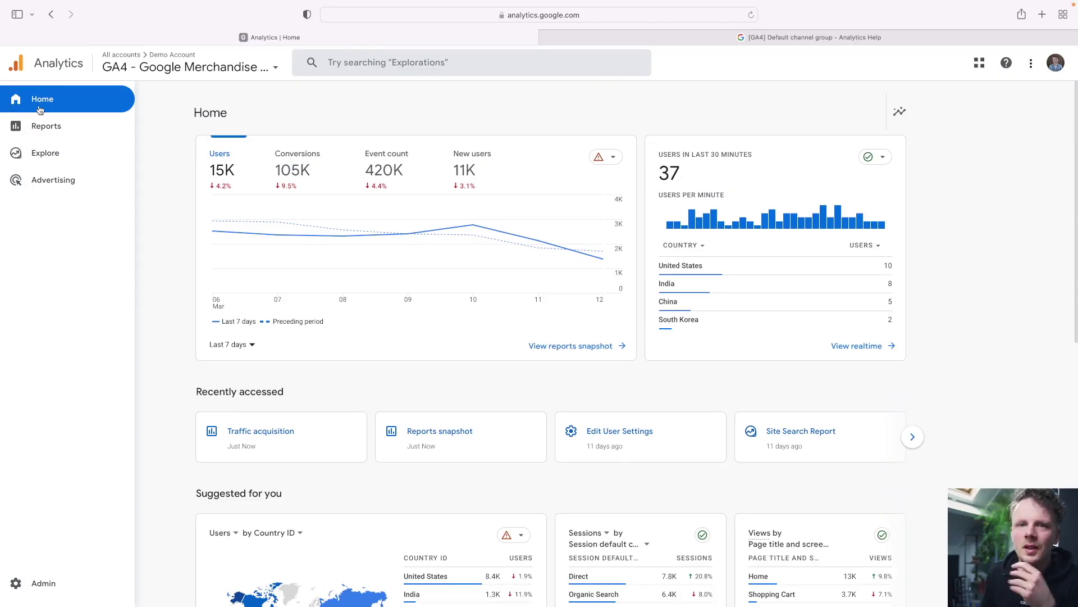
Open the Traffic acquisition report and review the Organic Search, Paid Search and Unassigned rows in its channel table
left_click(60, 136)
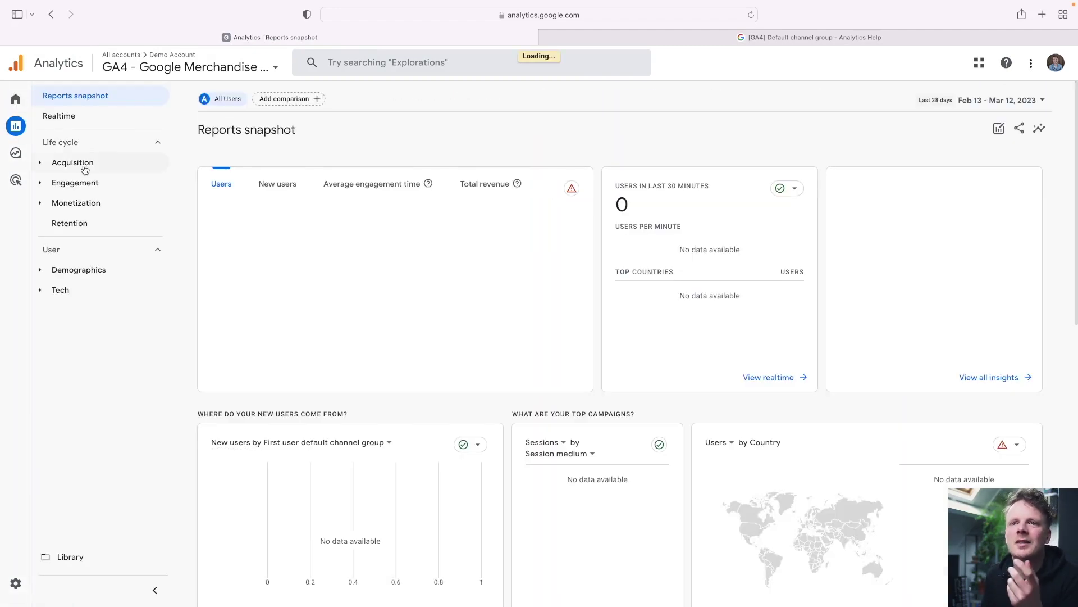
left_click(79, 163)
left_click(107, 224)
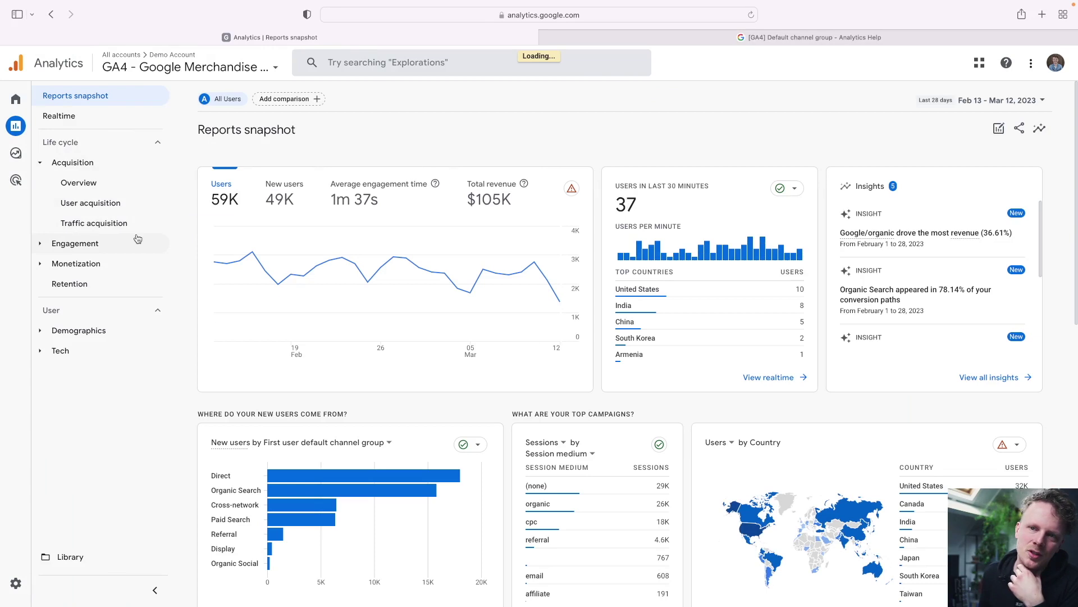
scroll(494, 256, "down", 4)
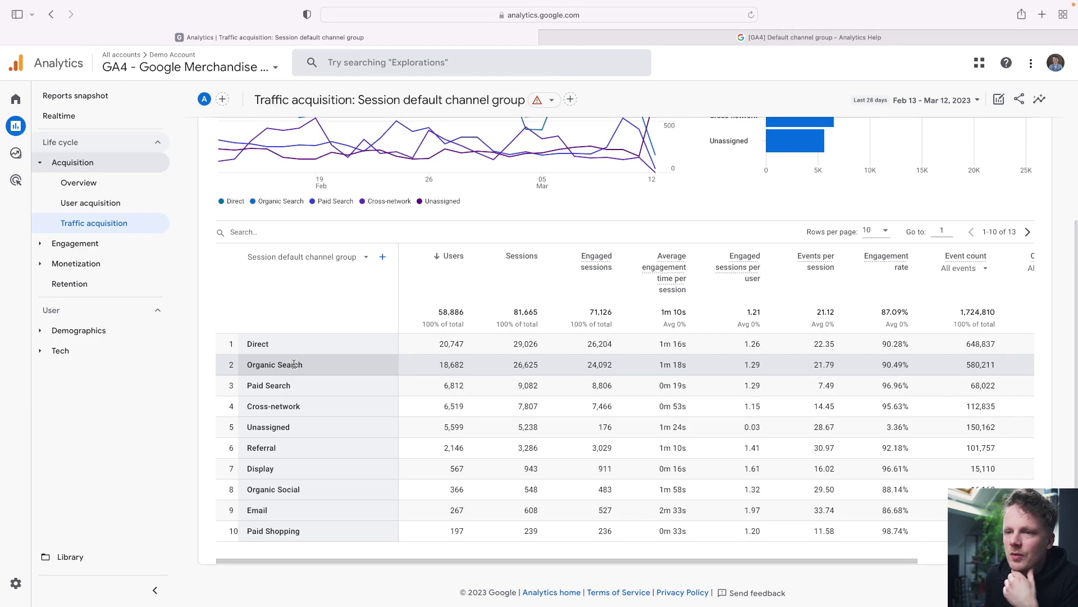
triple_click(265, 365)
triple_click(270, 381)
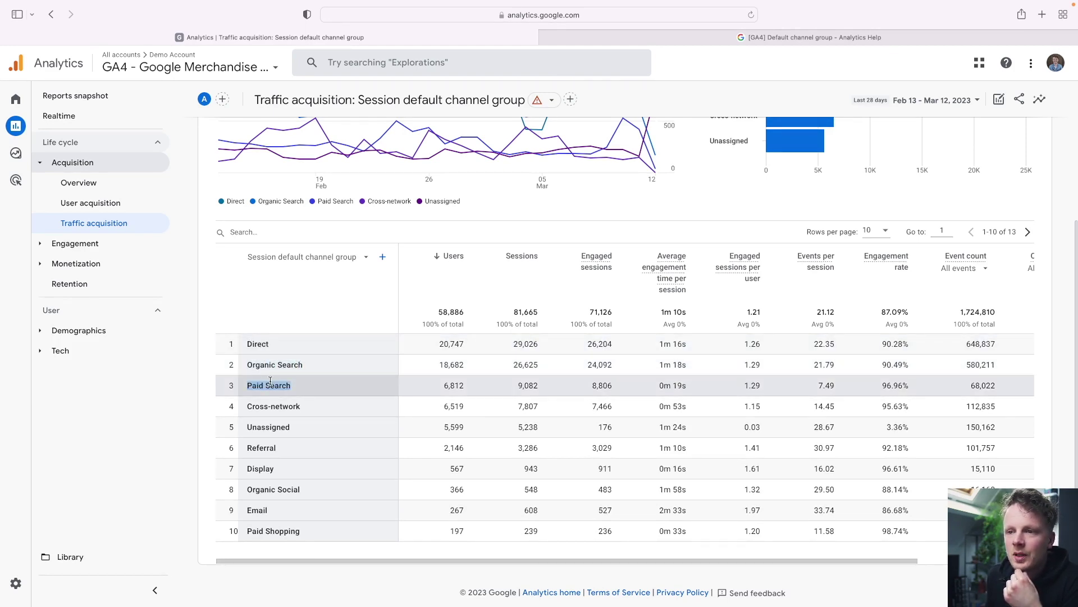
triple_click(262, 427)
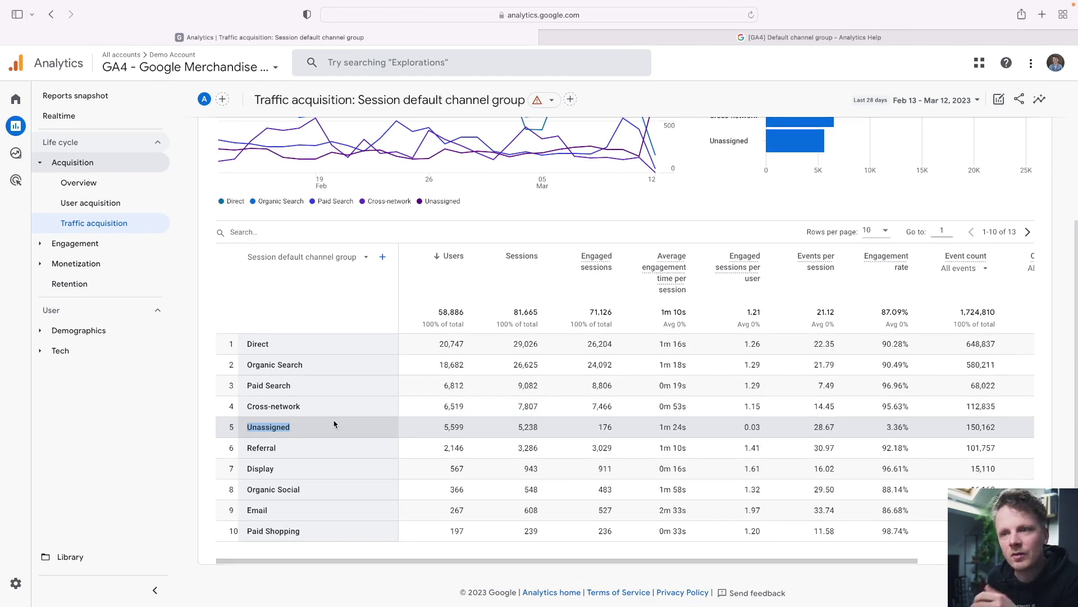
Change the table's primary dimension to Session source / medium
left_click(335, 257)
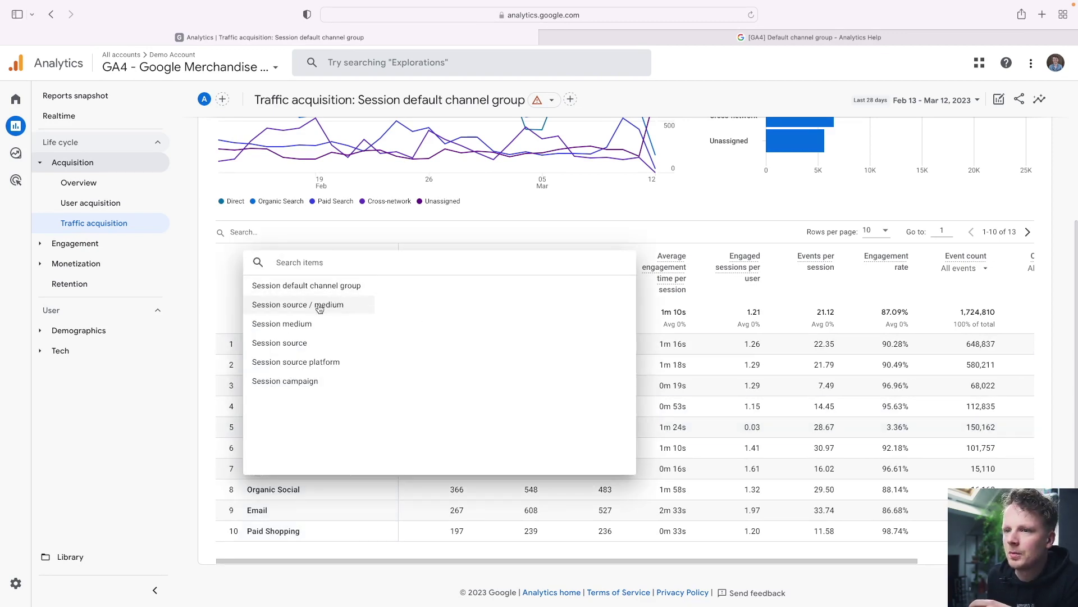
left_click(292, 309)
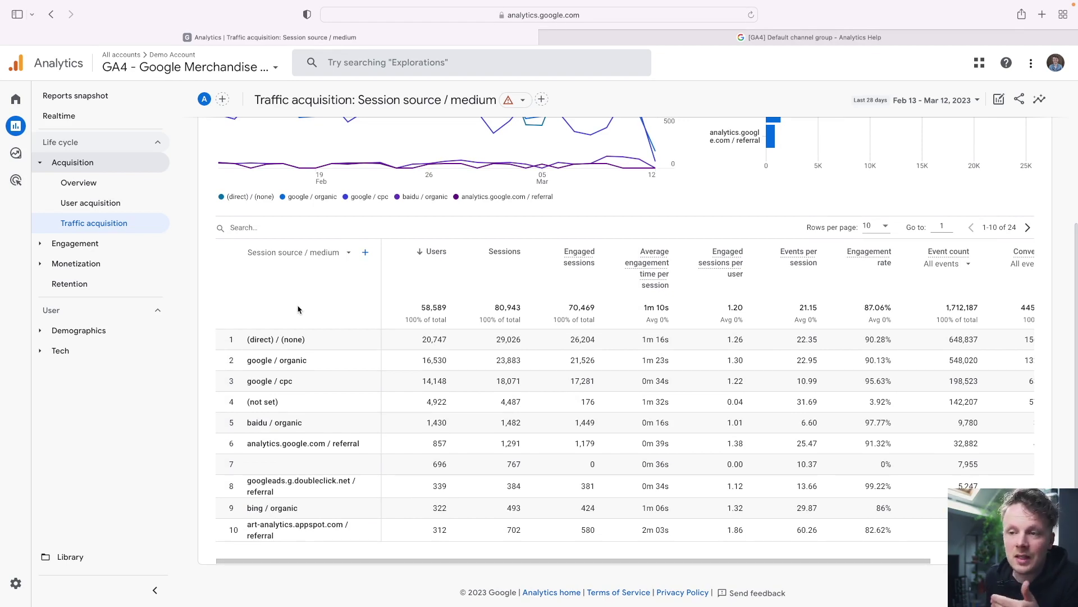
left_click(295, 252)
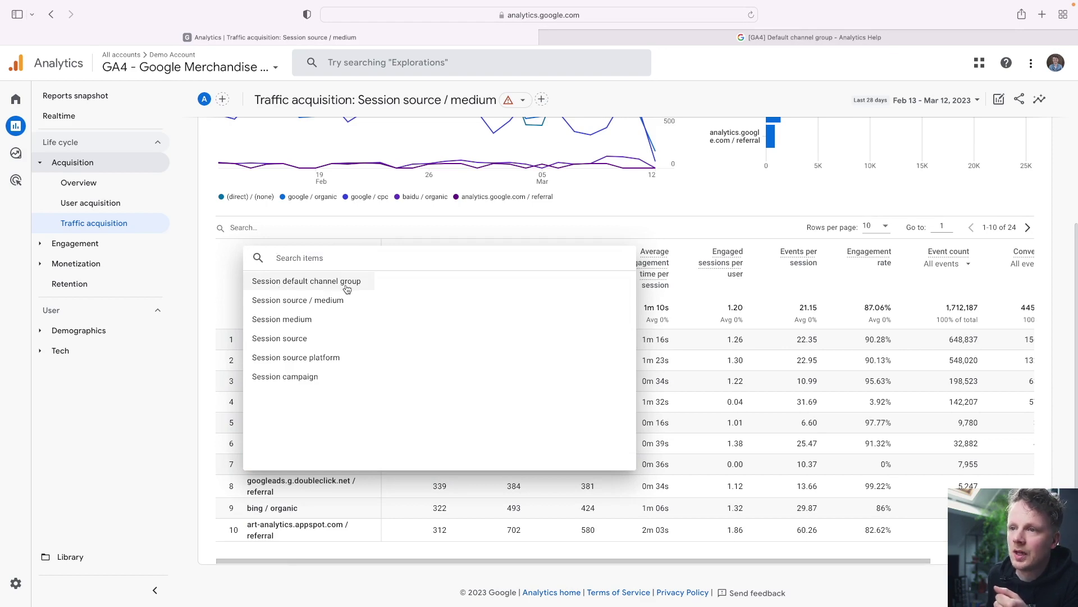
left_click(232, 300)
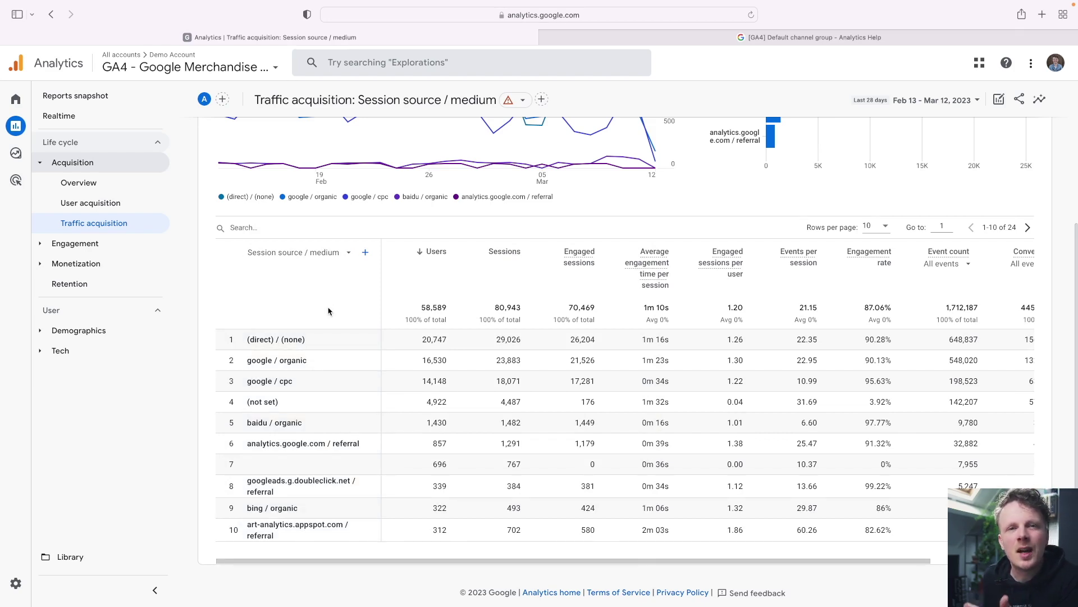
Examine the medium values organic, cpc and referral in the source / medium rows
double_click(295, 361)
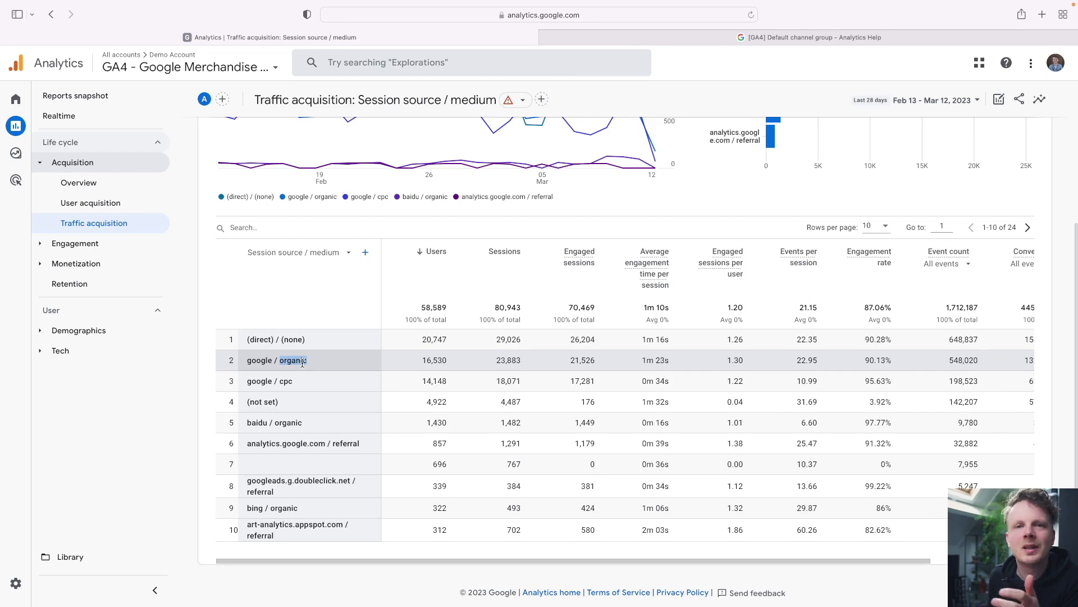
double_click(286, 382)
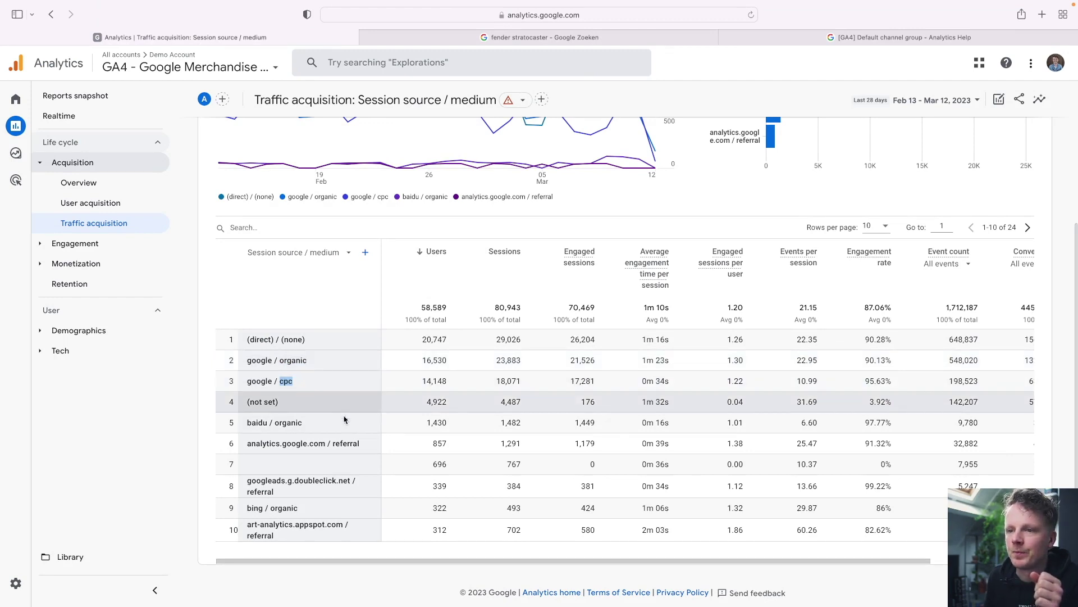
double_click(345, 443)
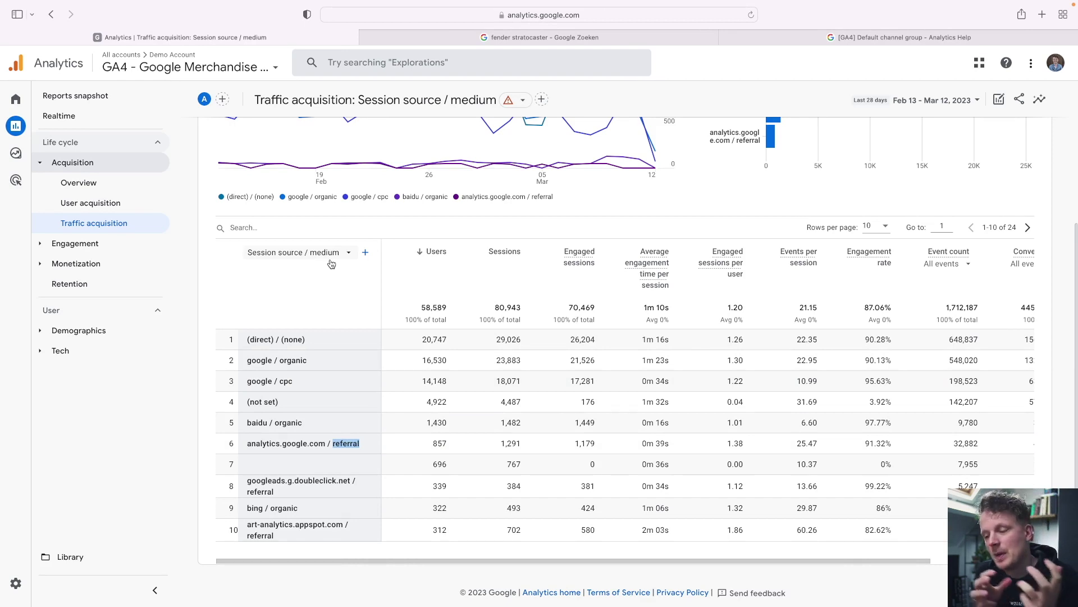
Compare source and medium in the google, baidu and bing organic rows and the analytics.google.com referral row
double_click(293, 360)
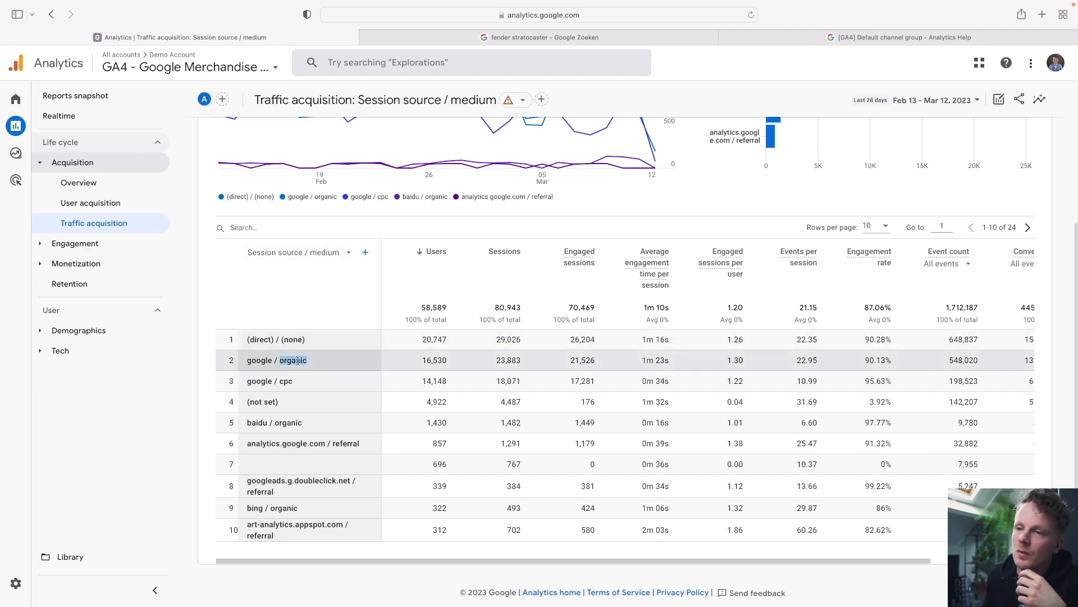
triple_click(262, 362)
double_click(263, 362)
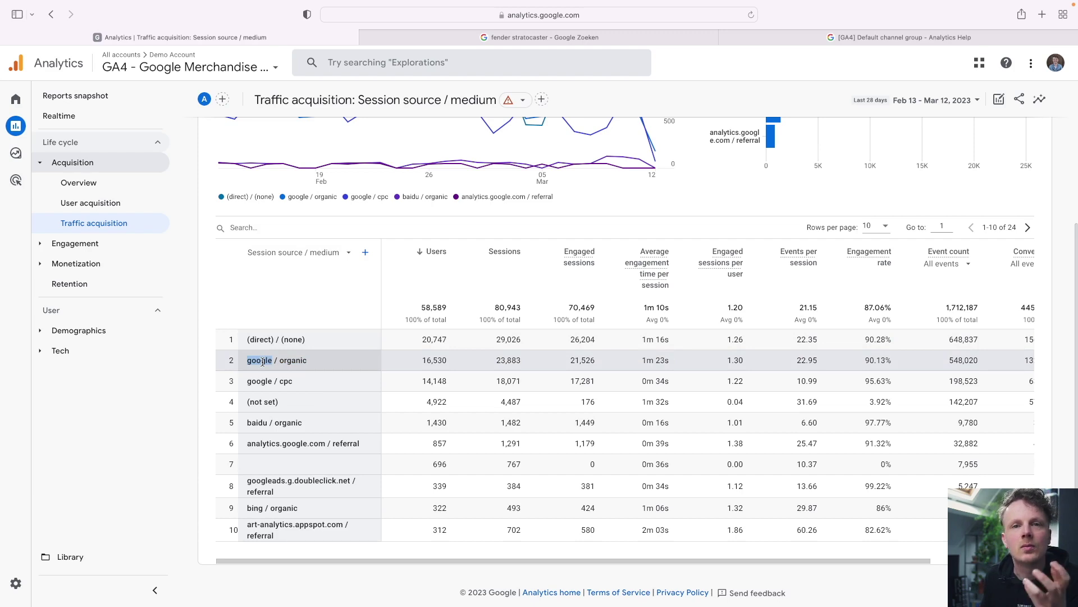
double_click(296, 423)
double_click(292, 360)
double_click(256, 361)
double_click(288, 423)
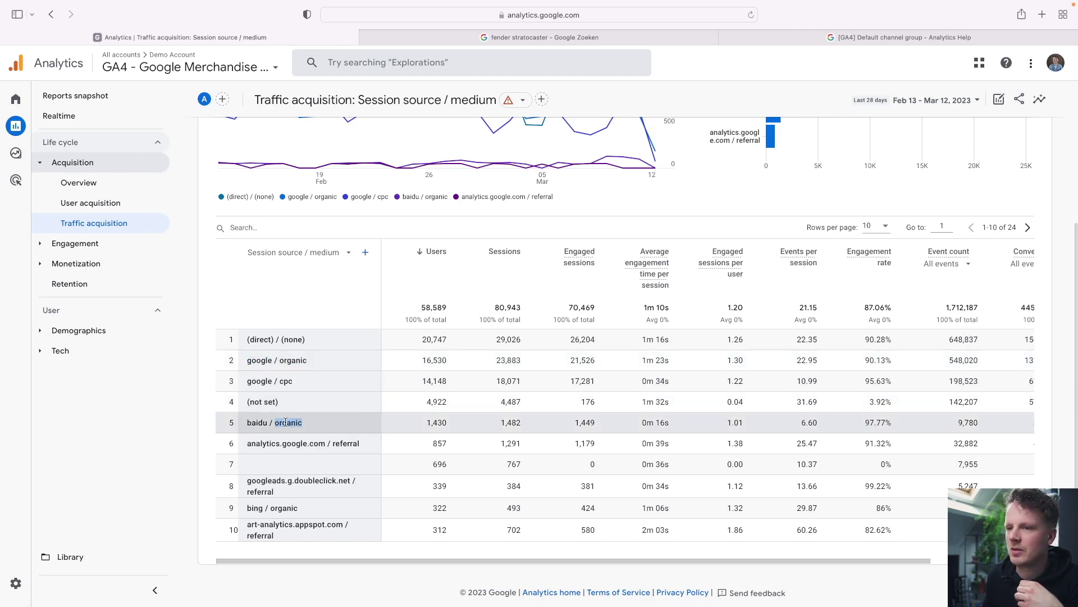
double_click(258, 425)
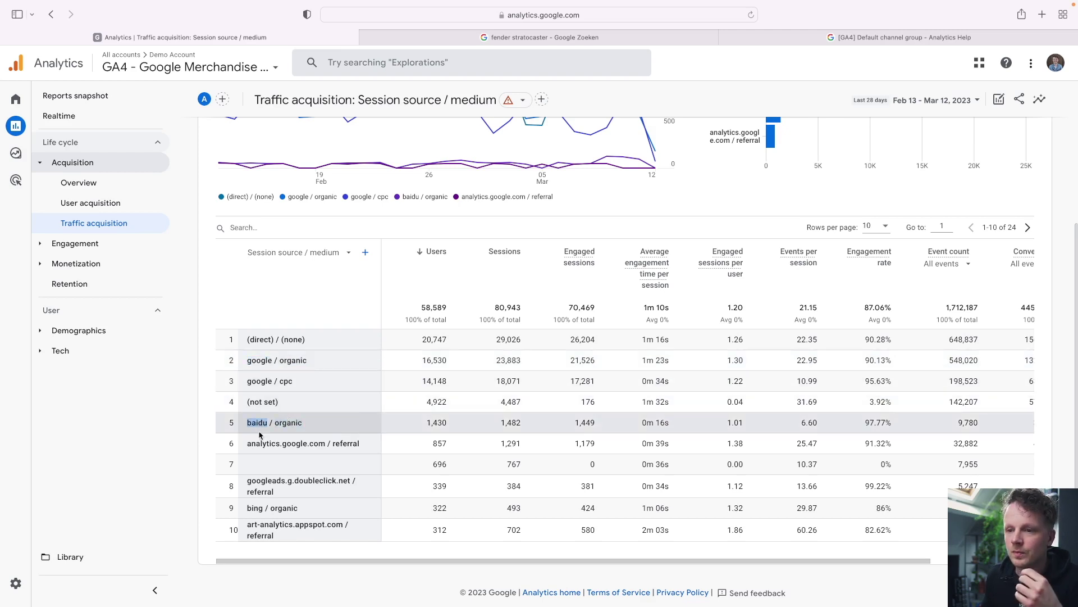
double_click(285, 508)
double_click(256, 508)
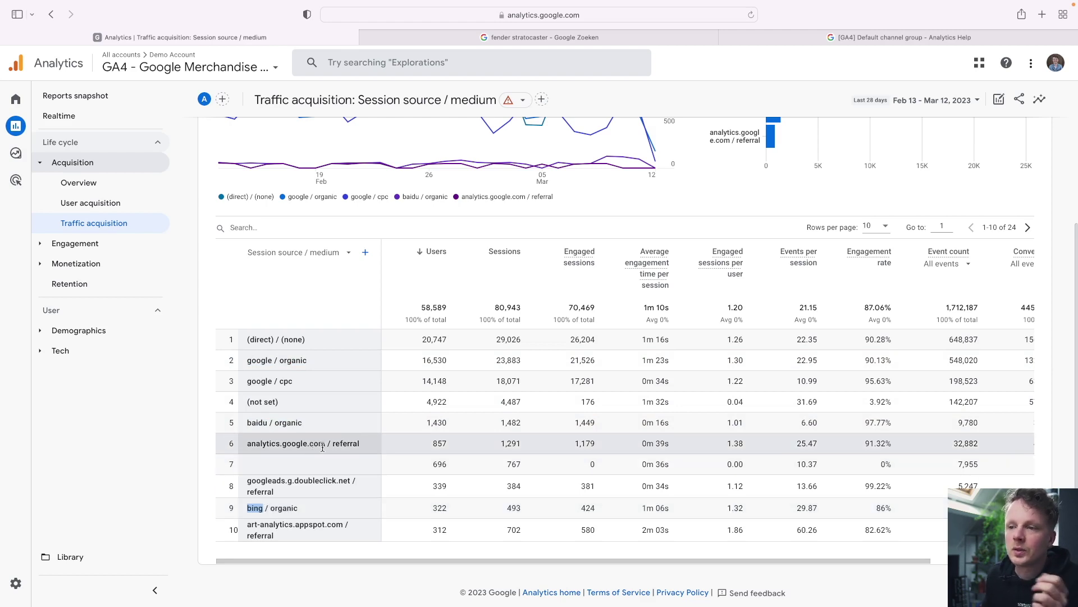
double_click(339, 444)
left_click_drag(248, 444, 306, 445)
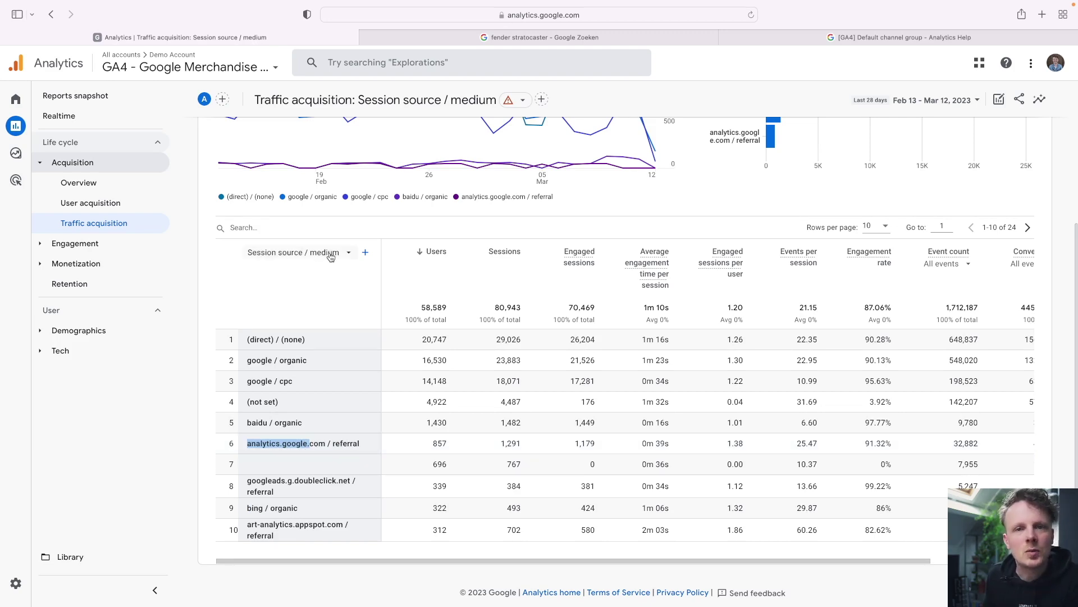
double_click(297, 359)
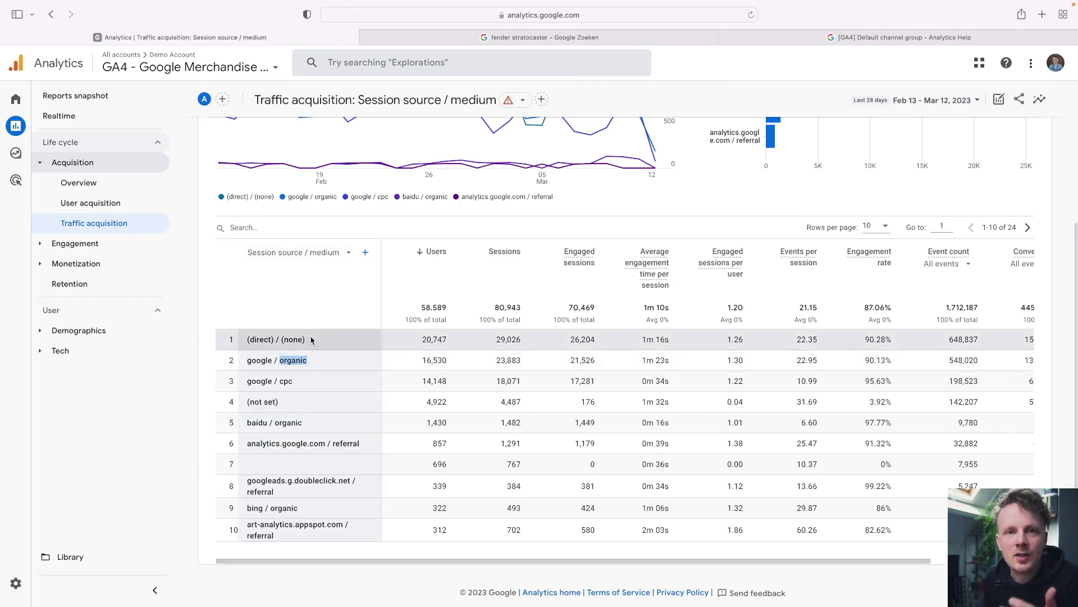
double_click(259, 360)
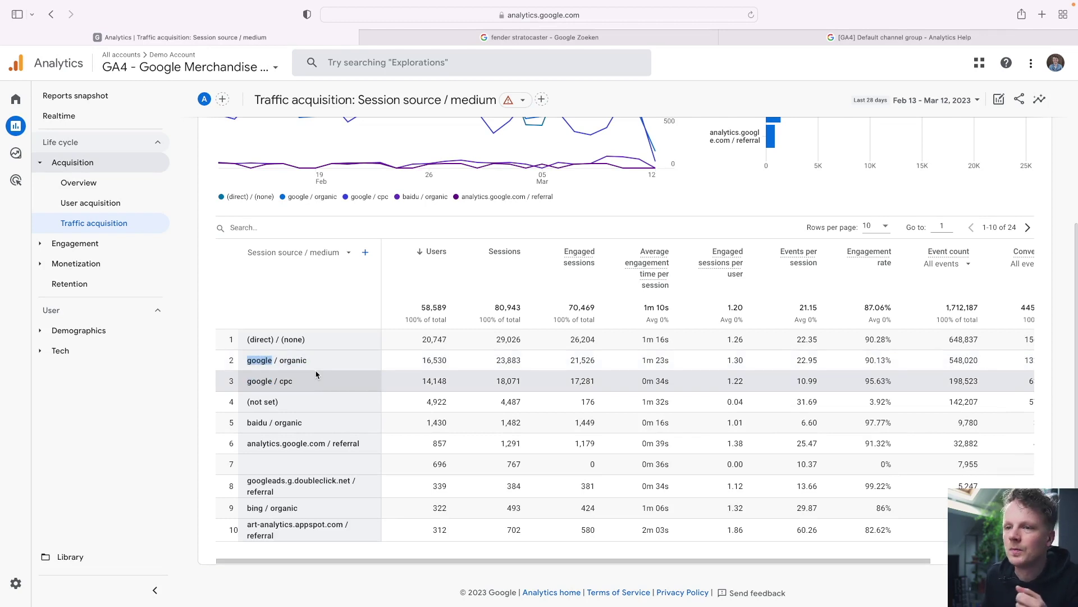
left_click(423, 420)
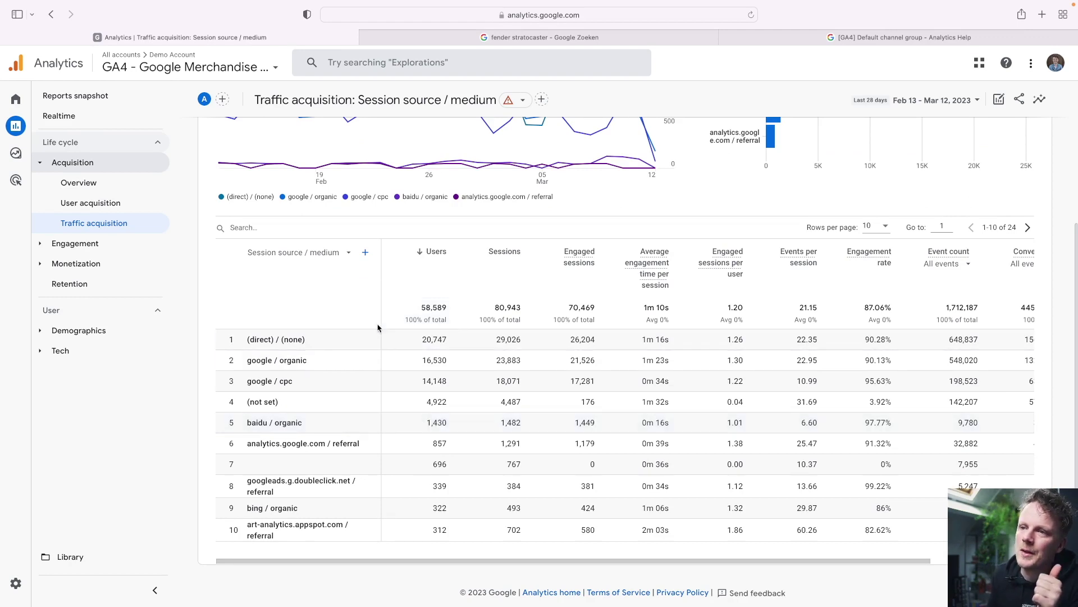
Add Session campaign as the table's secondary dimension
left_click(365, 255)
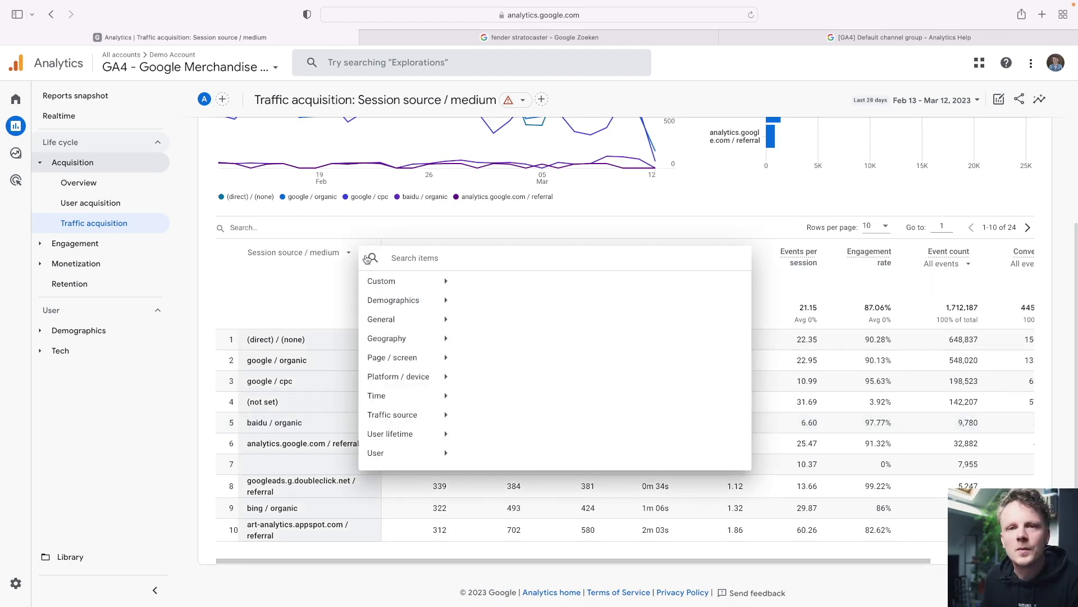
type("campaign")
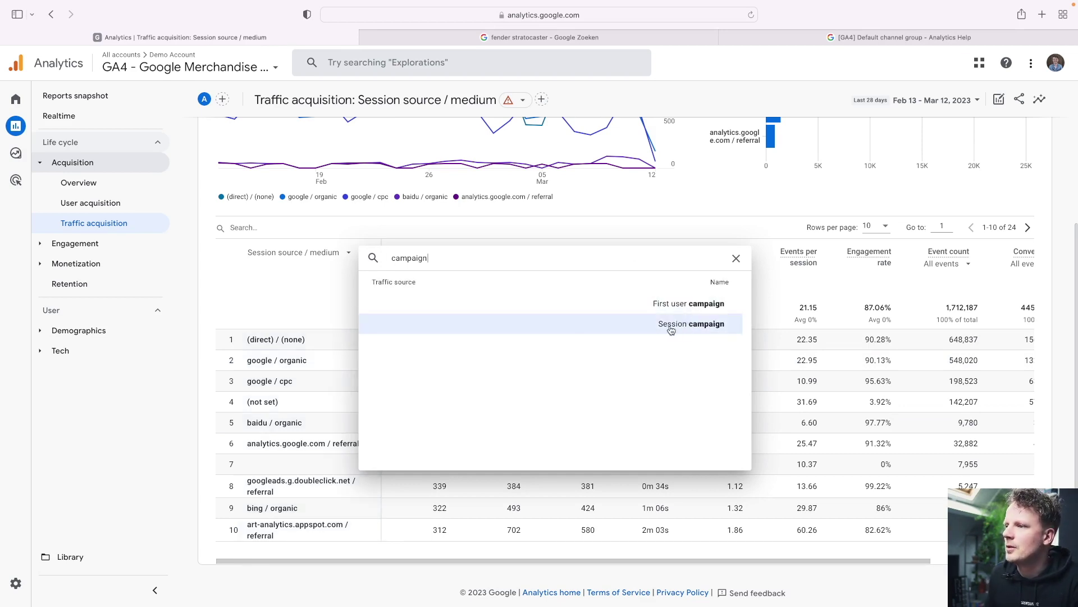
left_click(691, 325)
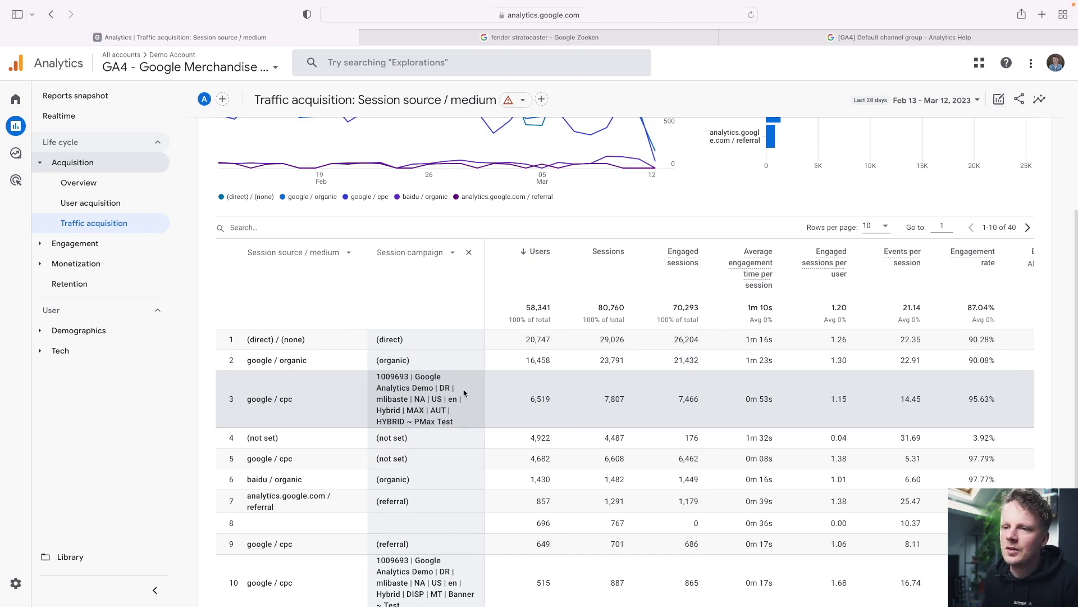
Filter the table by cpc and examine the campaign names listed for the google / cpc rows
left_click_drag(247, 400, 293, 399)
left_click(306, 229)
type("cpc")
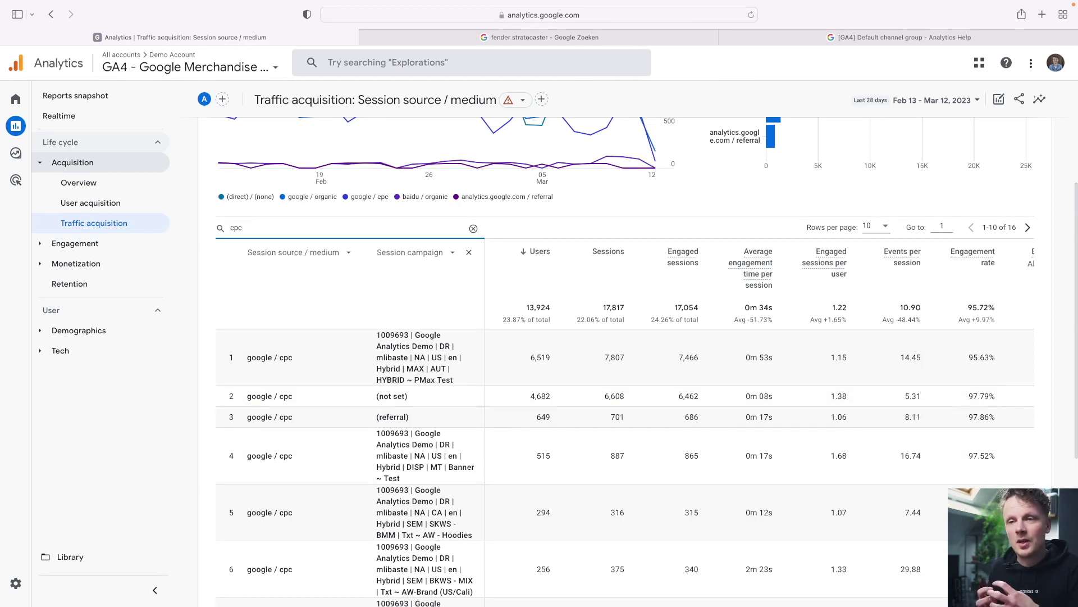
scroll(249, 314, "down", 2)
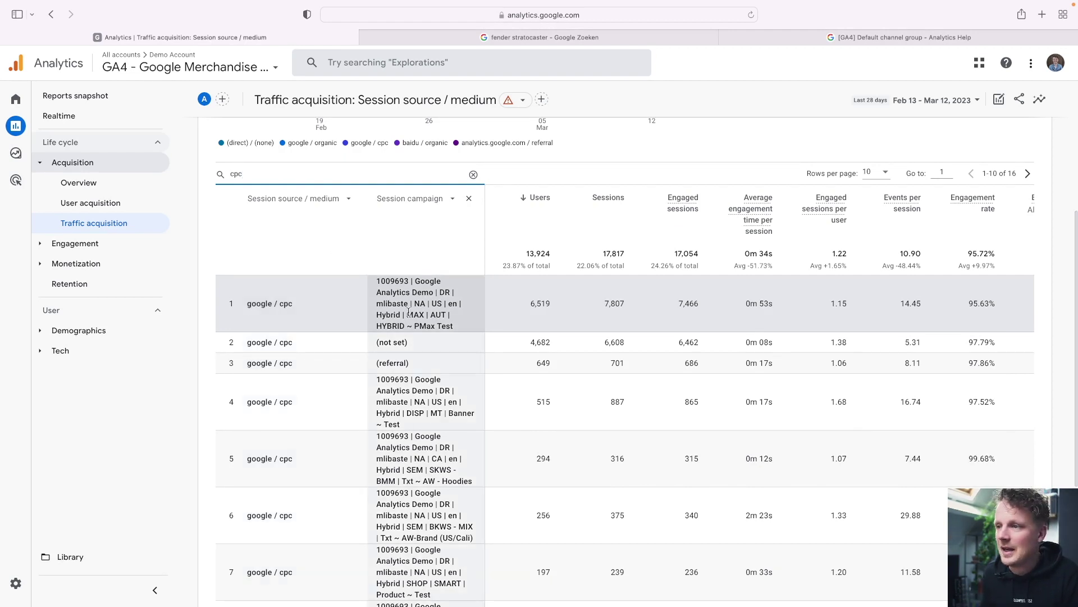
scroll(402, 306, "down", 2)
scroll(406, 352, "up", 2)
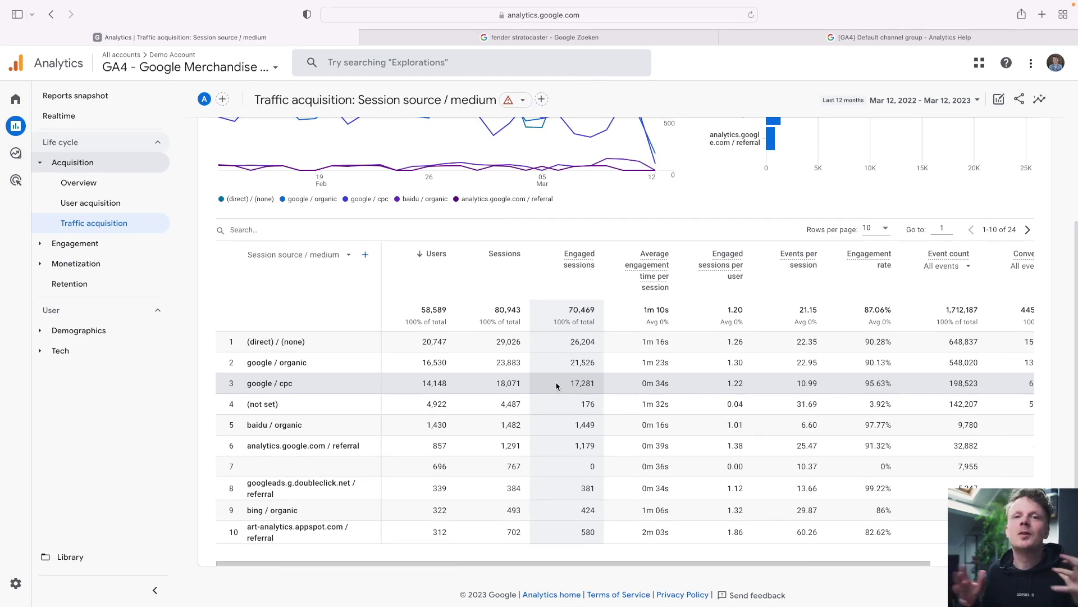
Apply the Last 12 months date range and set the primary dimension to Session default channel group, checking the Unassigned row
left_click(935, 100)
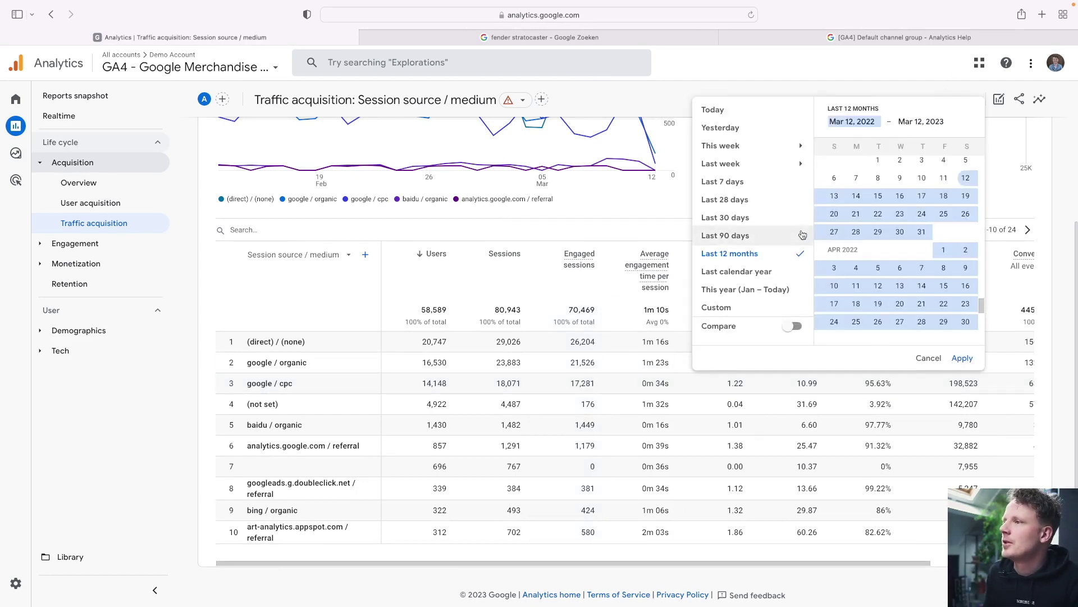
left_click(962, 358)
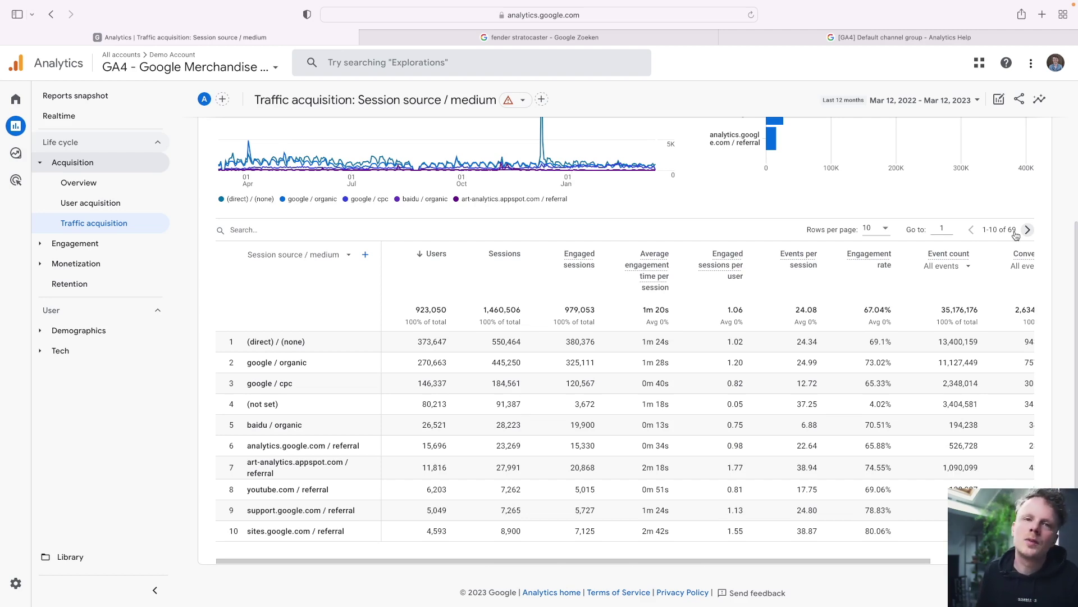
left_click(333, 264)
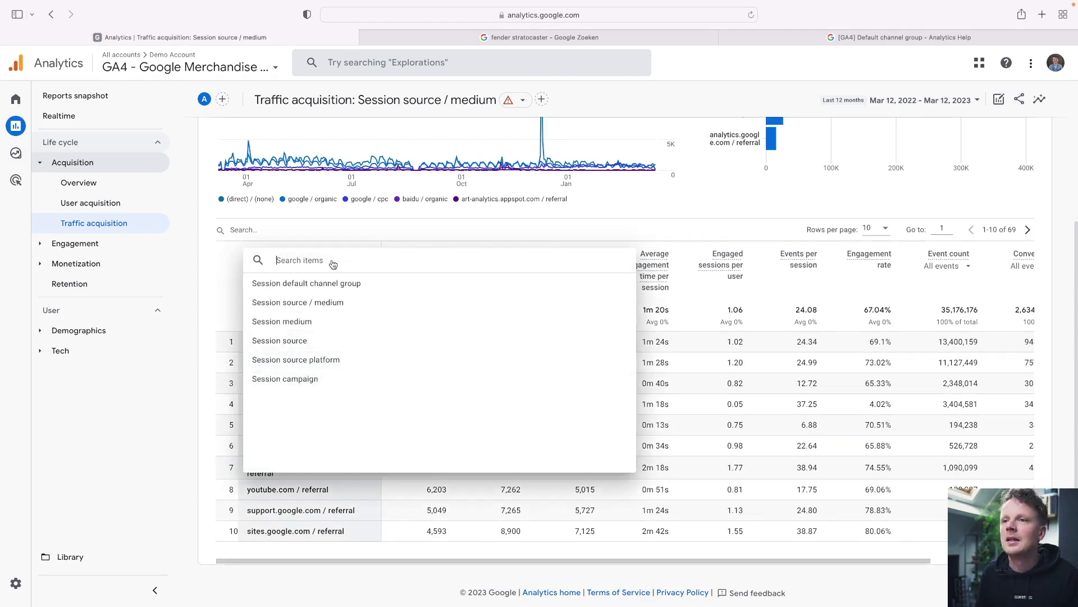
left_click(314, 287)
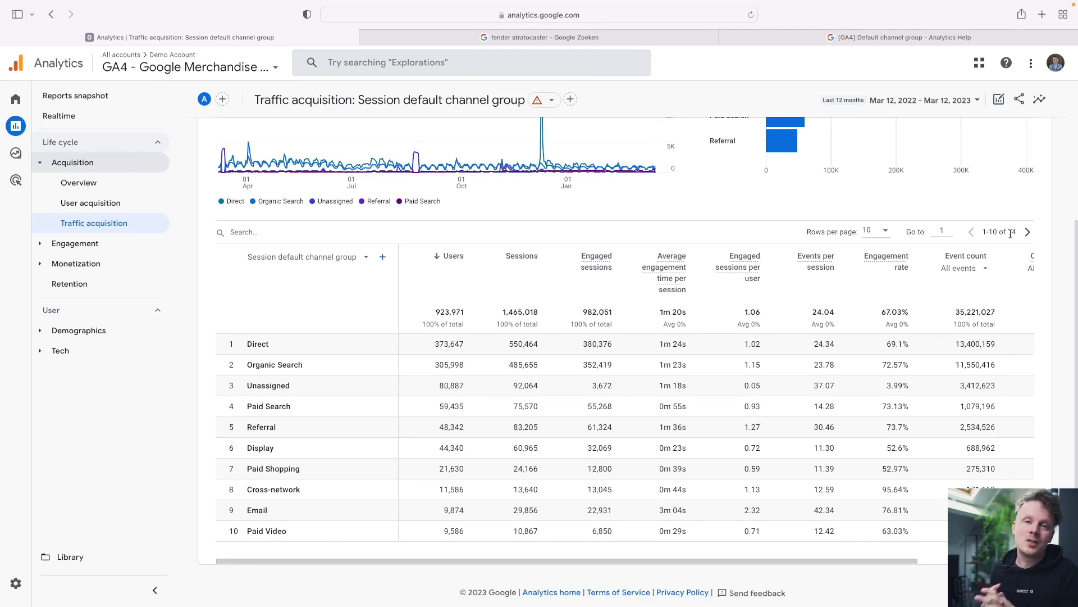
double_click(275, 388)
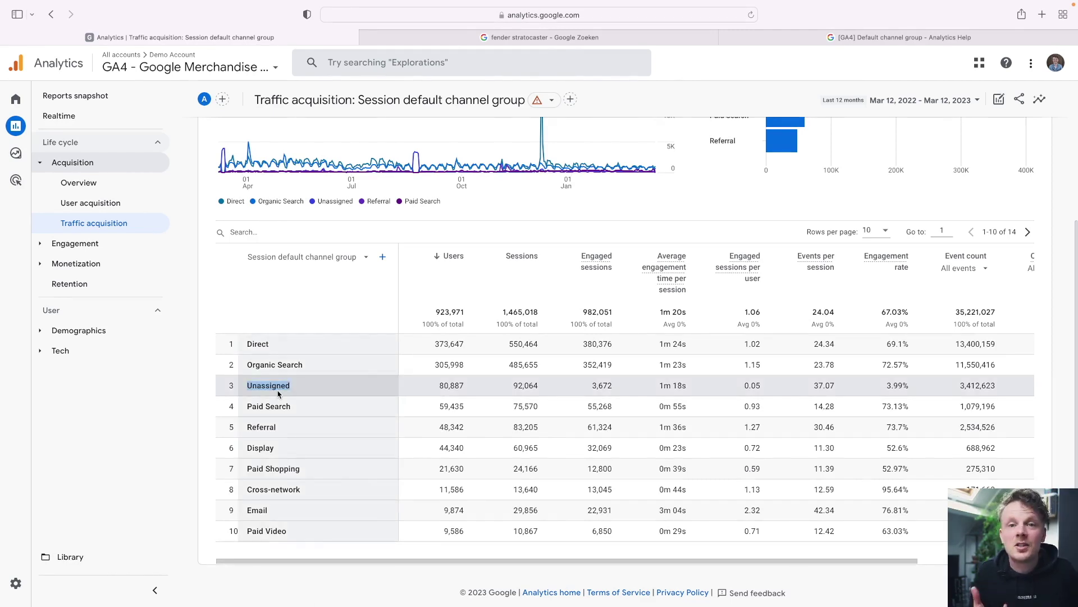
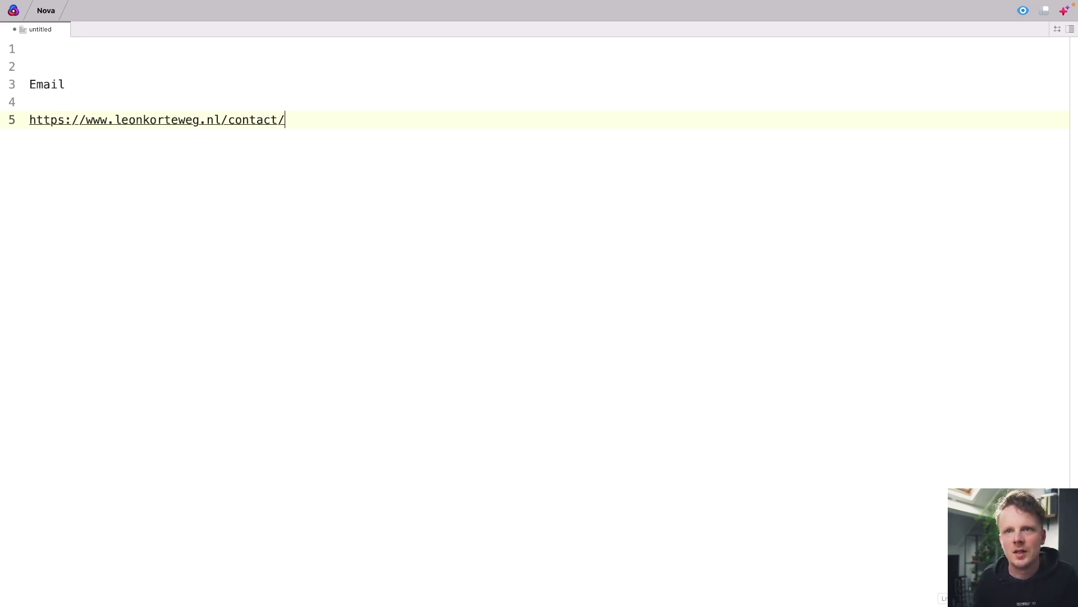
Below the contact page URL, add the lines "Source: newsletter" and "Medium: email", with the source line first
key("Return")
key("Return")
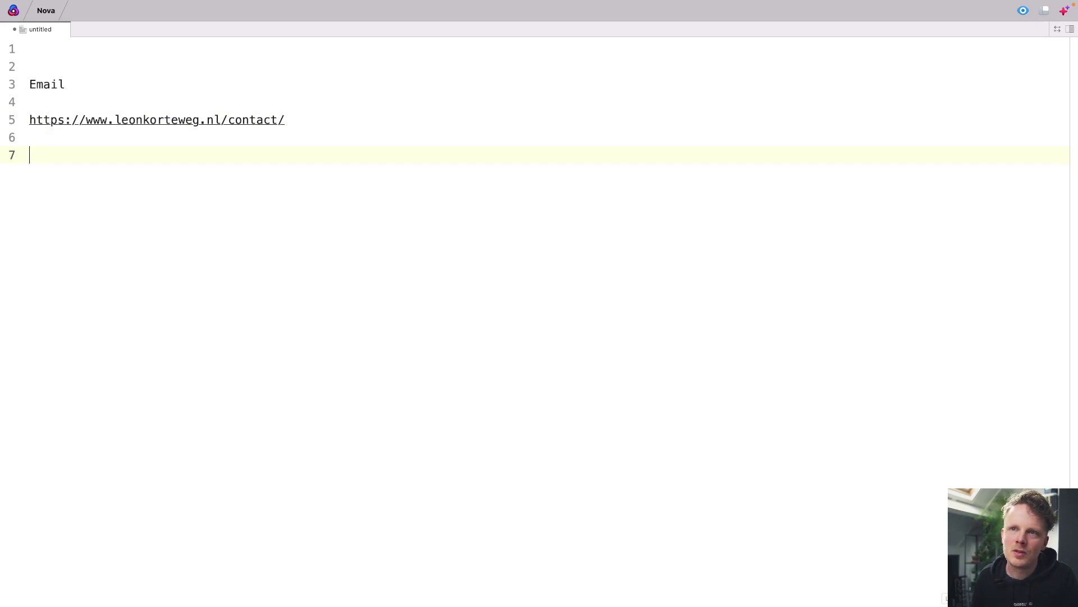
type("Me")
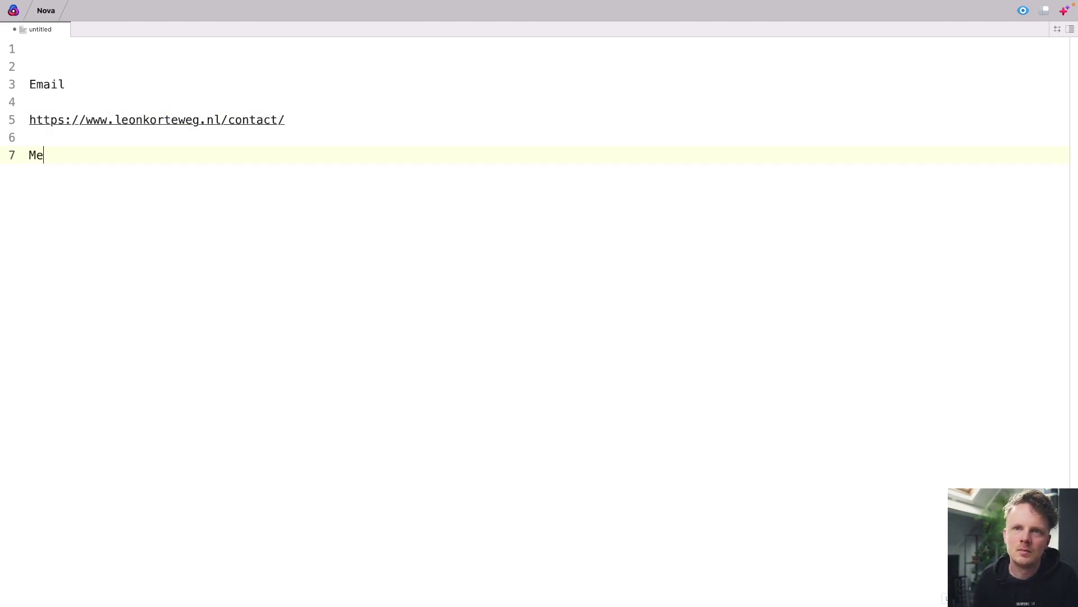
type("dium: email")
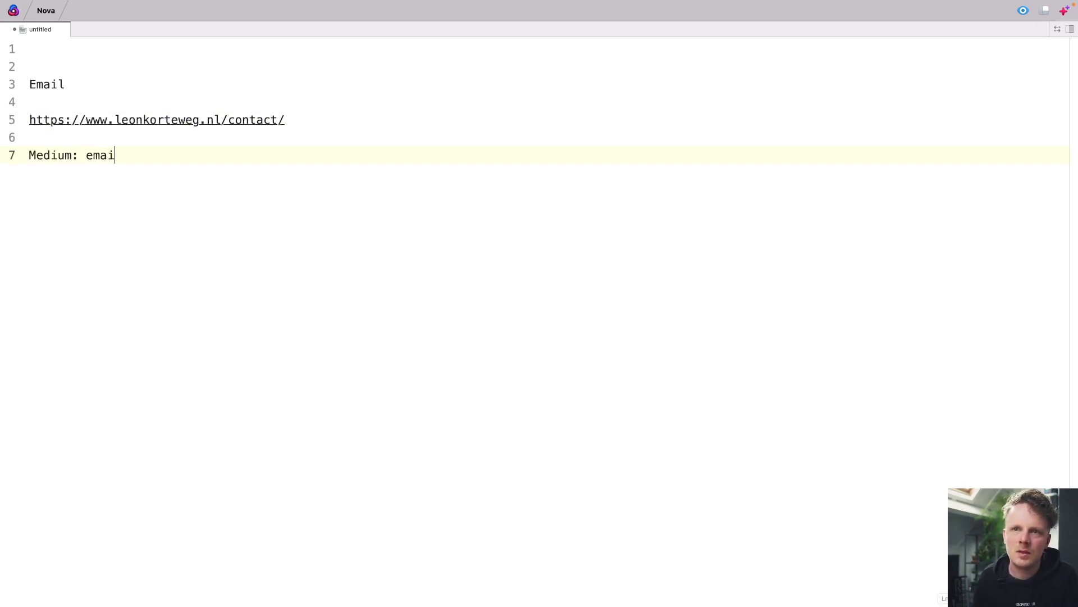
key("Return")
type("Source: ")
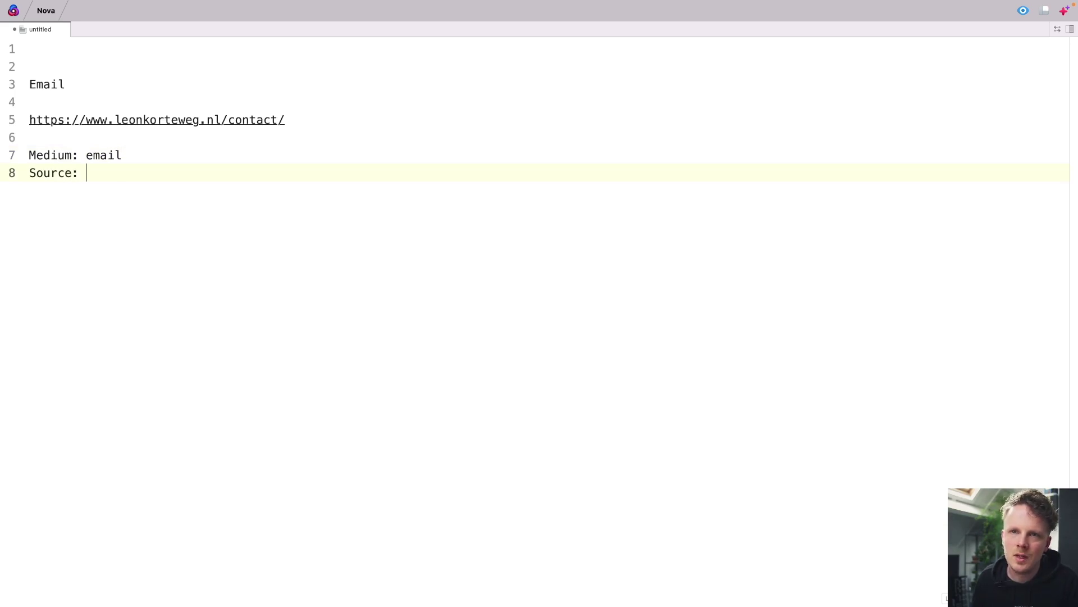
type("newsletter")
key("ctrl+super+Up")
key("Down")
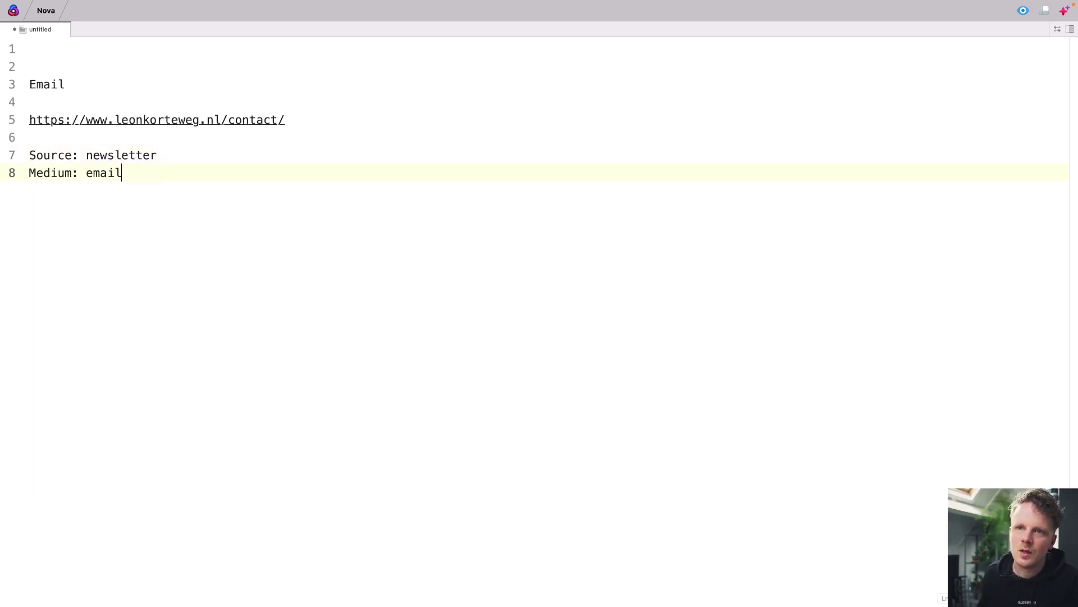
Add the heading "GA4: Session source / medium" below the source and medium lines, separated by a blank line
key("Return")
key("Return")
type("GA4:")
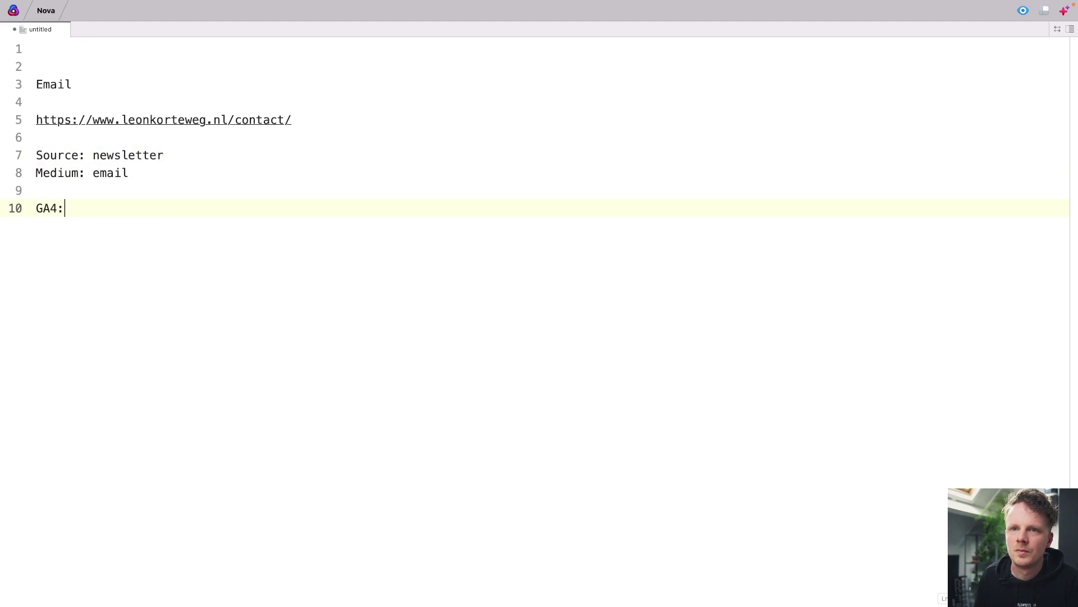
type(" Session source / medium")
key("Return")
key("Return")
Start the example table under the GA4 heading with the row "newsletter / email" and a value of 1
type("S")
key("BackSpace")
type("me")
key("BackSpace")
key("BackSpace")
type("newsletter / email  ")
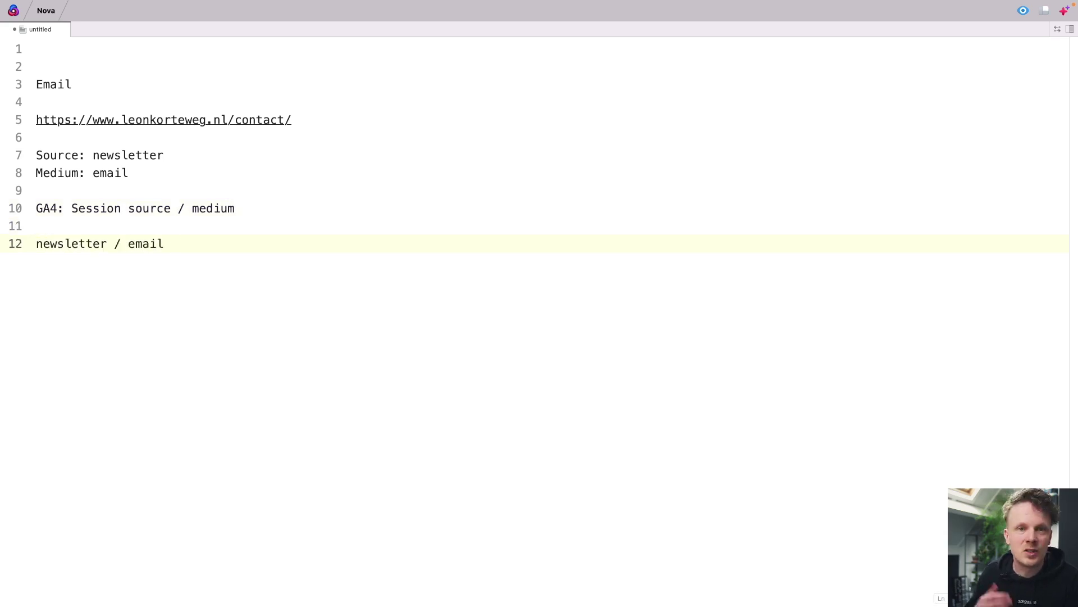
type("1")
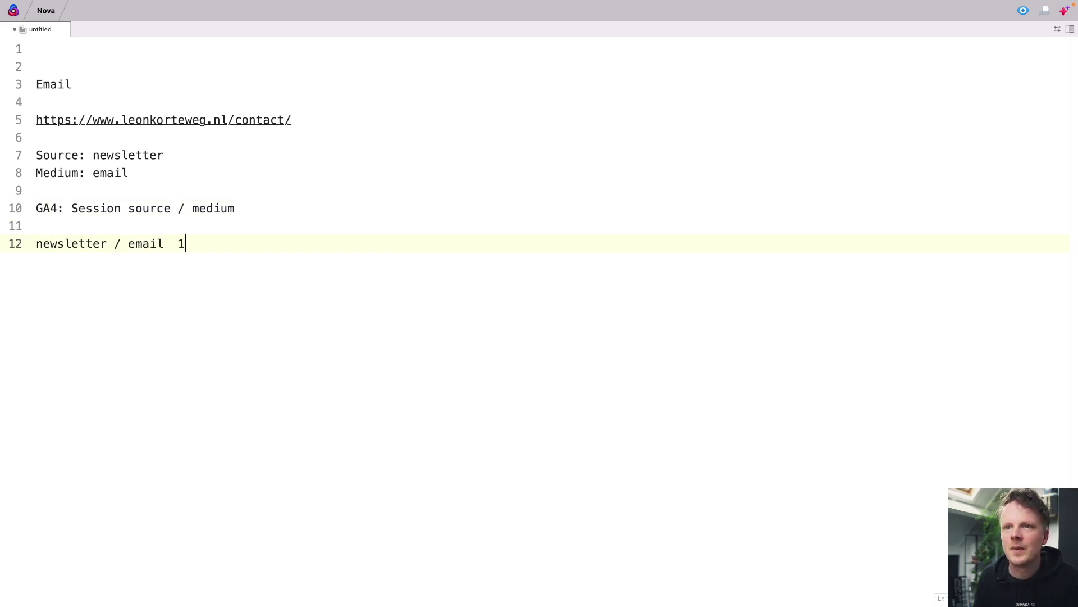
Insert a header line with a Users column above the newsletter / email row and add a second 1 to that row
left_click(35, 226)
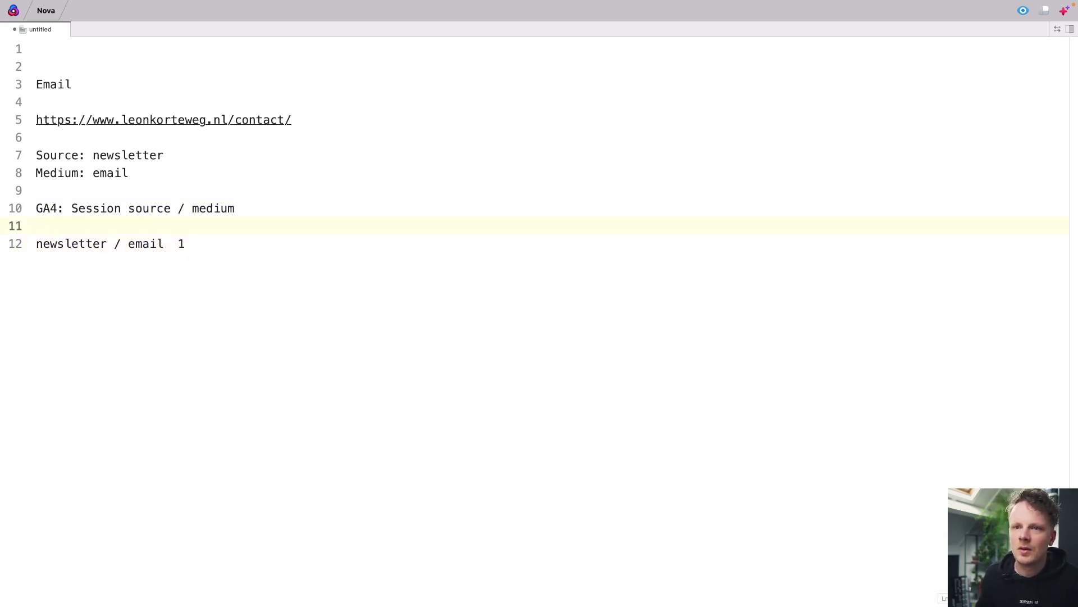
key("Return")
key("Tab")
key("Tab")
key("Tab")
key("Tab")
key("Tab")
type("Users")
key("Tab")
key("Down")
key("Tab")
key("Tab")
key("Tab")
type("1")
key("Up")
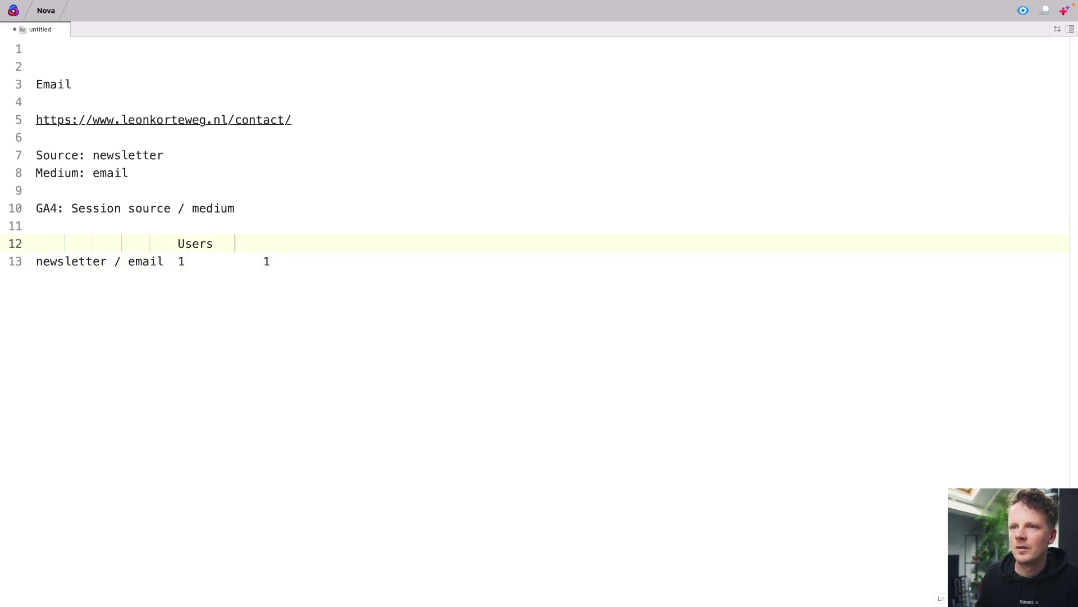
Add the column headings Session and Conversion, and enter 1 under Conversion for newsletter / email
key("Tab")
type("Session")
key("Tab")
key("Tab")
key("Tab")
key("Tab")
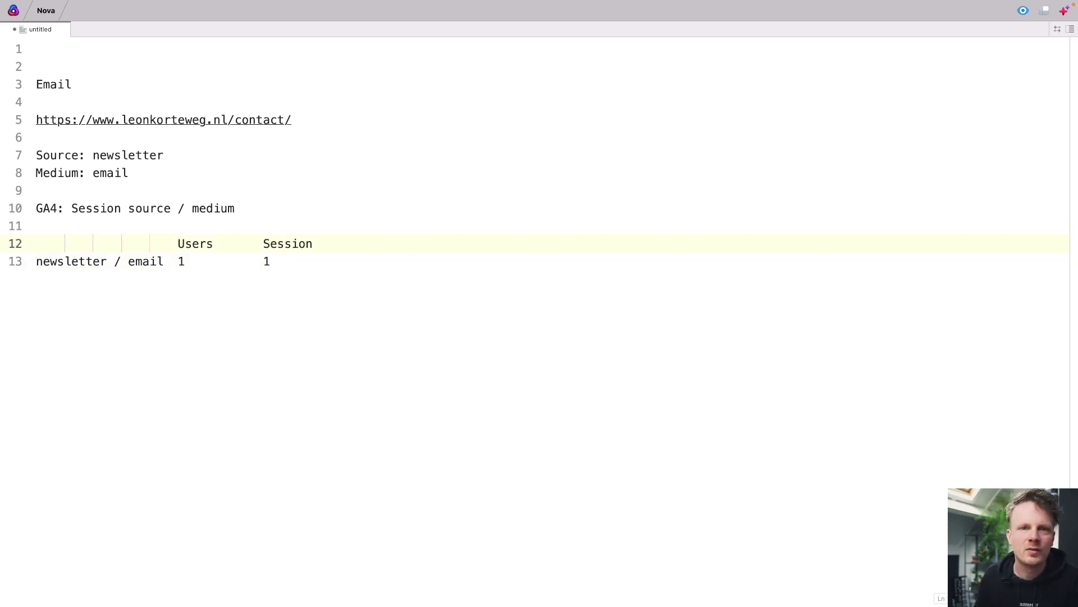
type("Conversion")
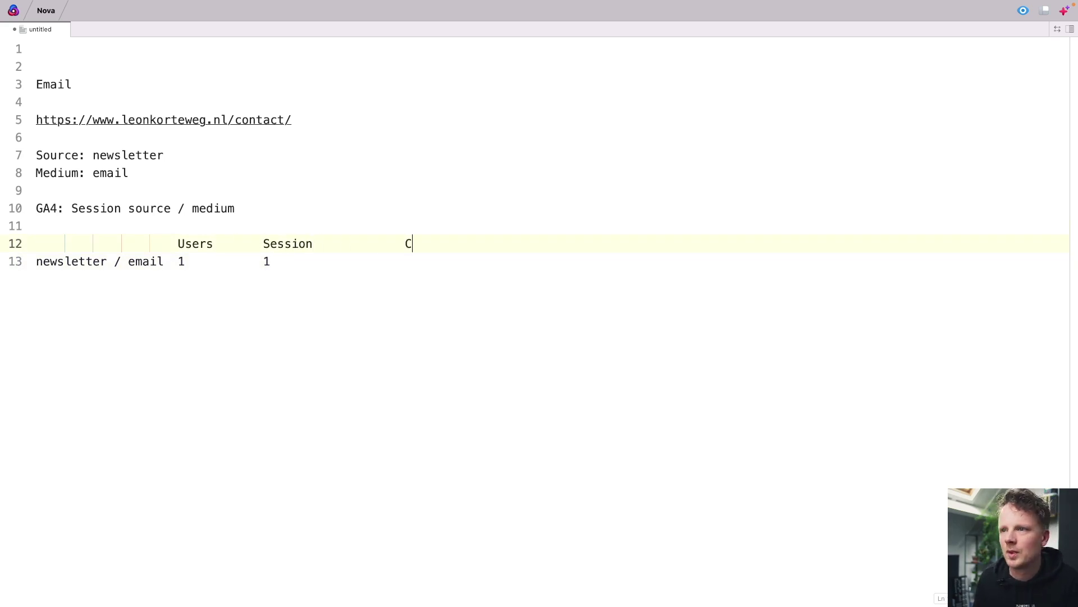
key("Down")
key("Tab")
type("1")
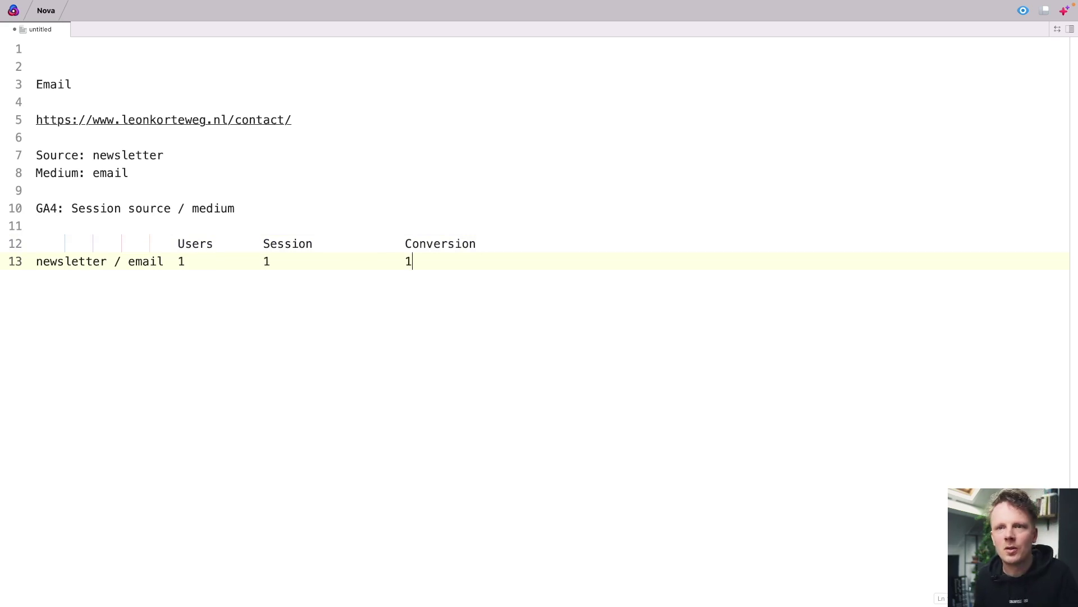
Highlight the contact page URL and the newsletter / email row to relate the link to its reported values
left_click_drag(295, 145, 37, 120)
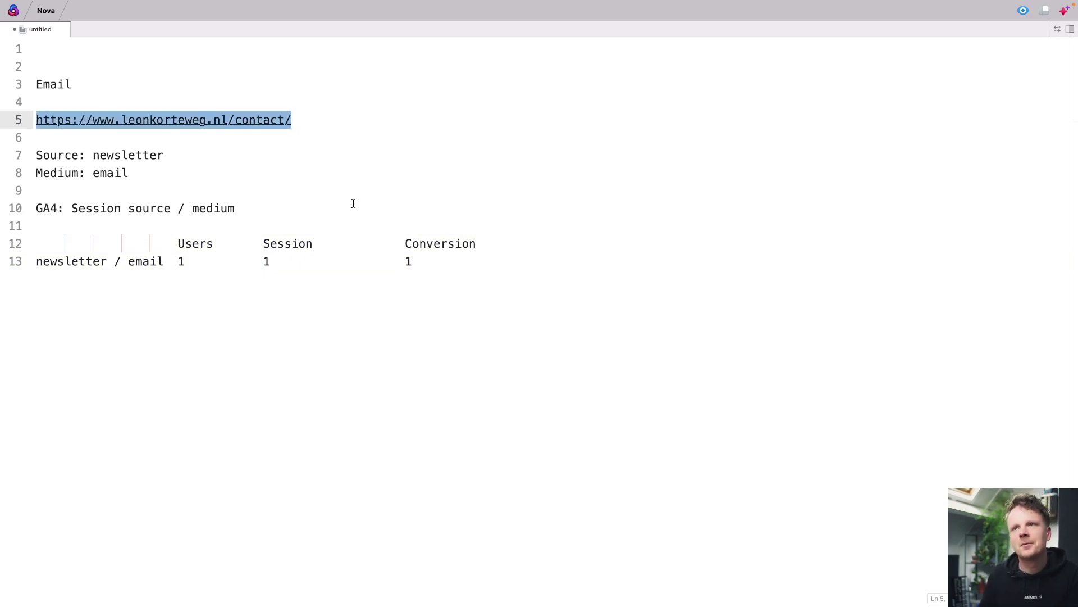
left_click(427, 261)
left_click_drag(427, 261, 19, 268)
left_click(509, 271)
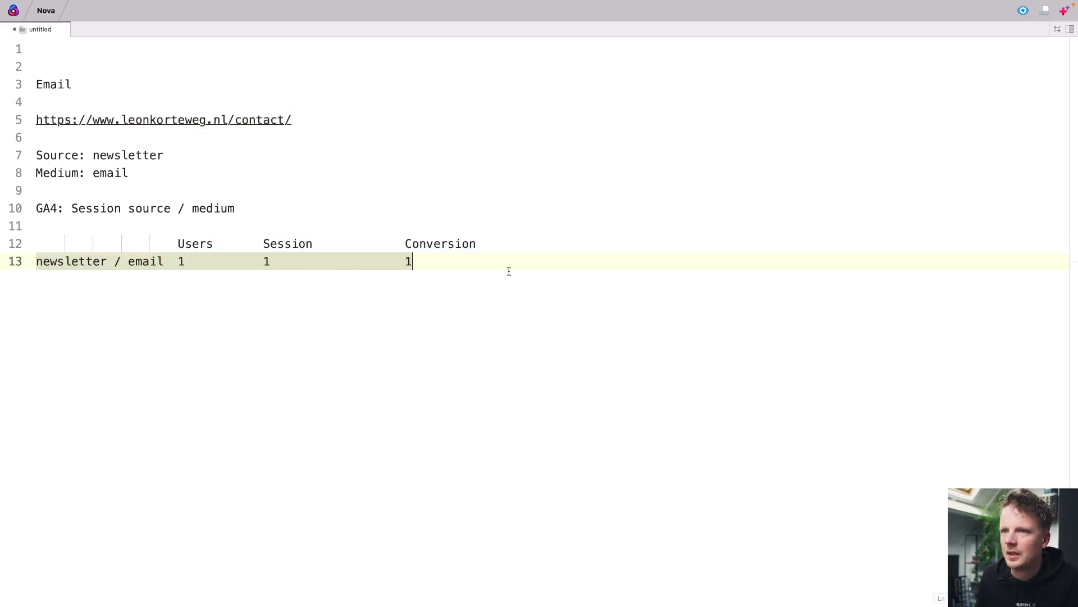
left_click(301, 120)
left_click_drag(301, 120, 36, 120)
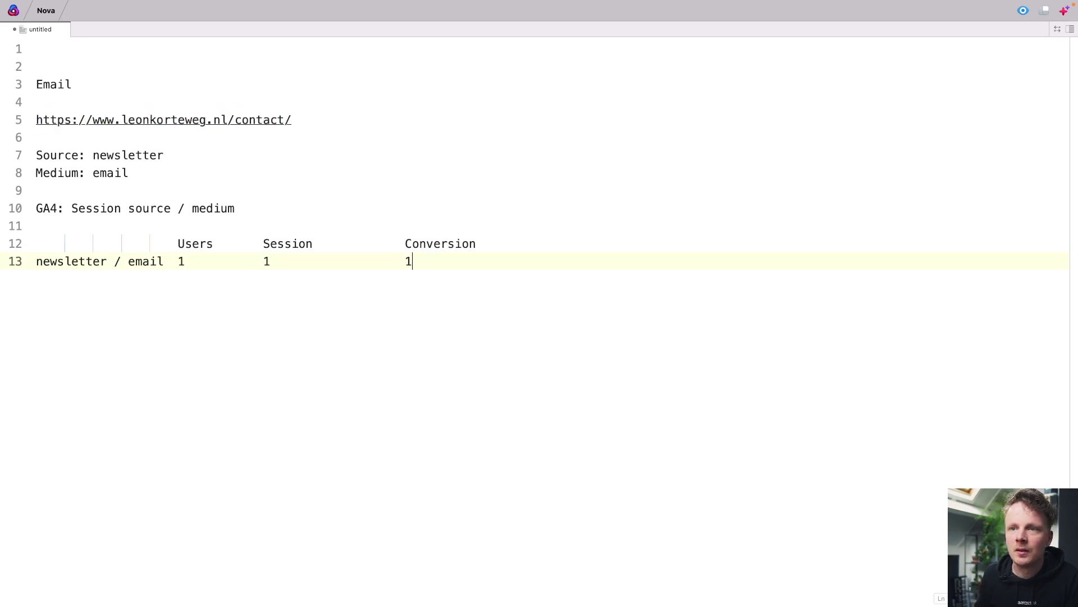
Add a second table row labelled "mail.google.com / referral" beneath newsletter / email
key("Return")
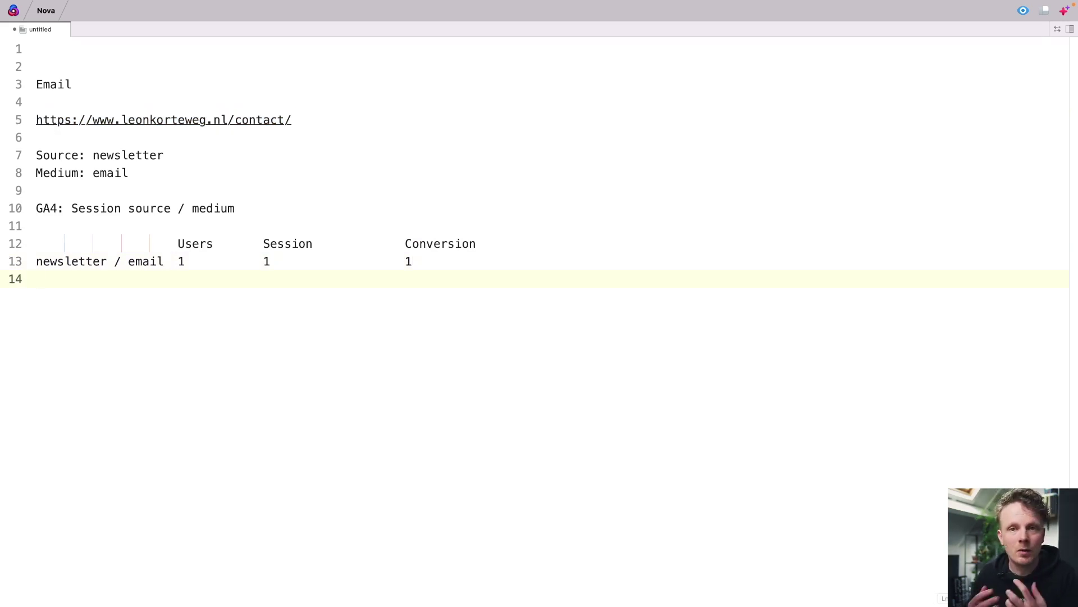
type("mail.g")
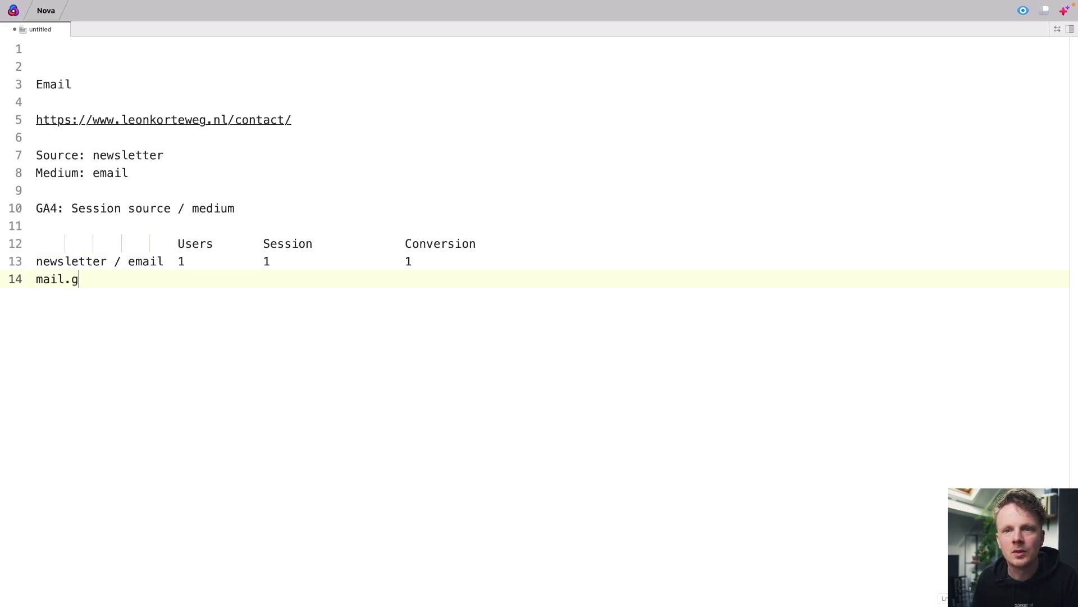
type("oogle.com / ")
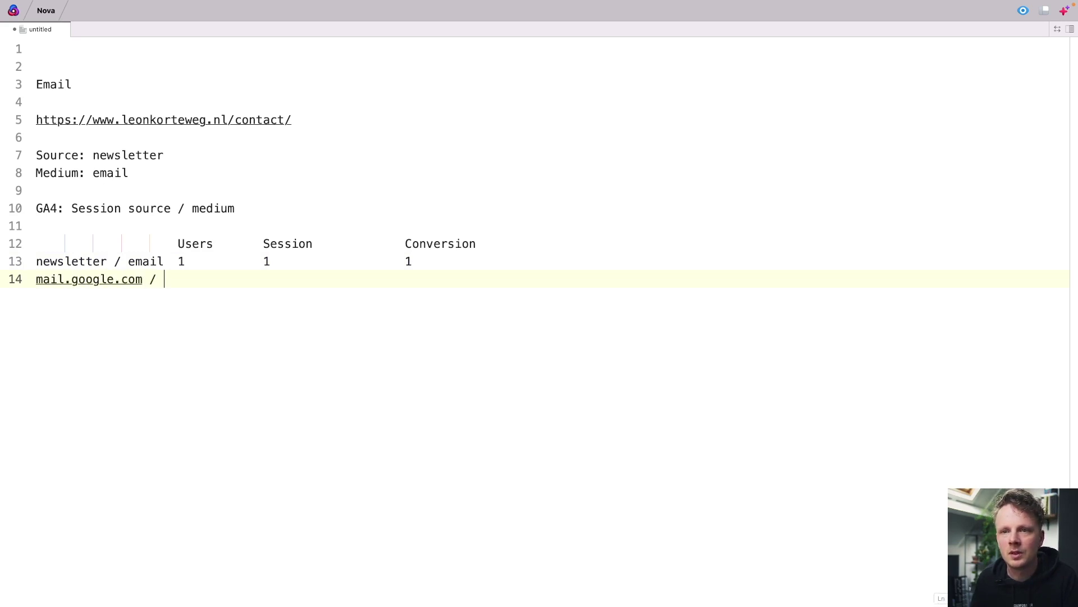
type("referro")
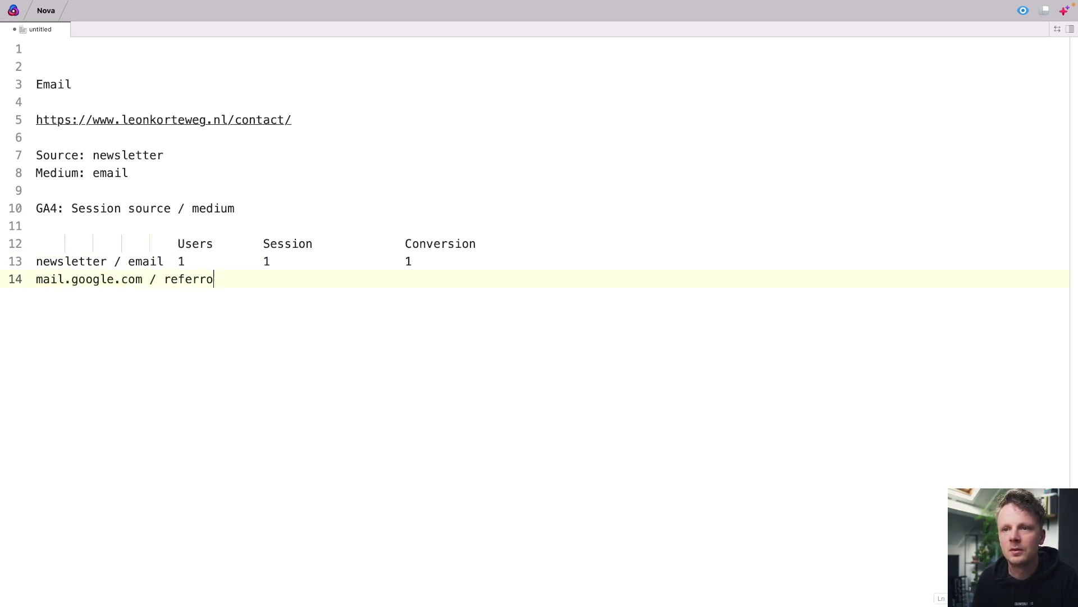
key("shift+alt+Left")
key("shift+alt+Left")
key("BackSpace")
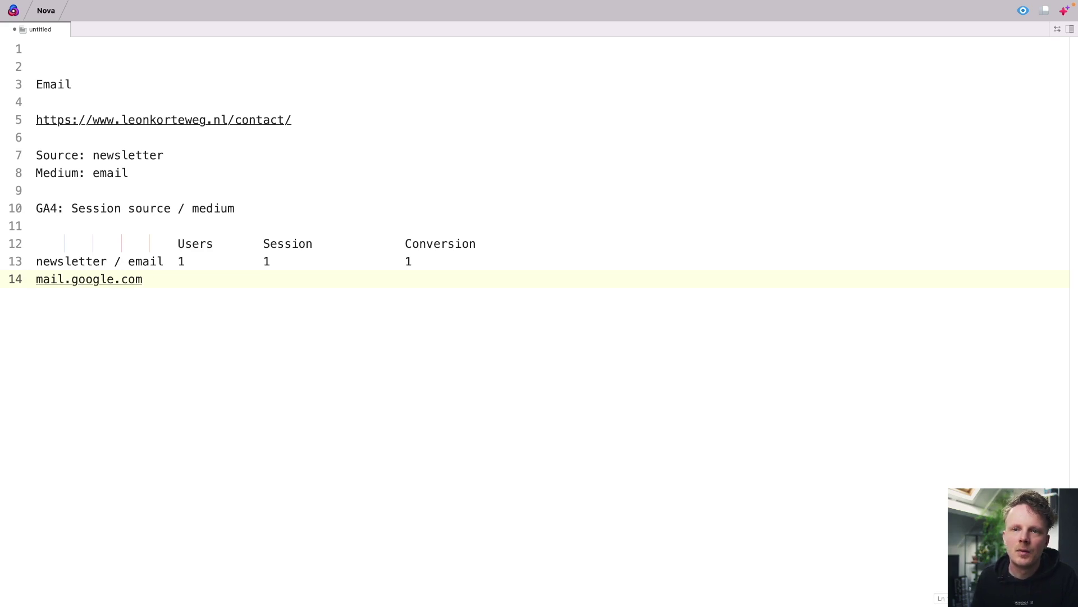
type("/")
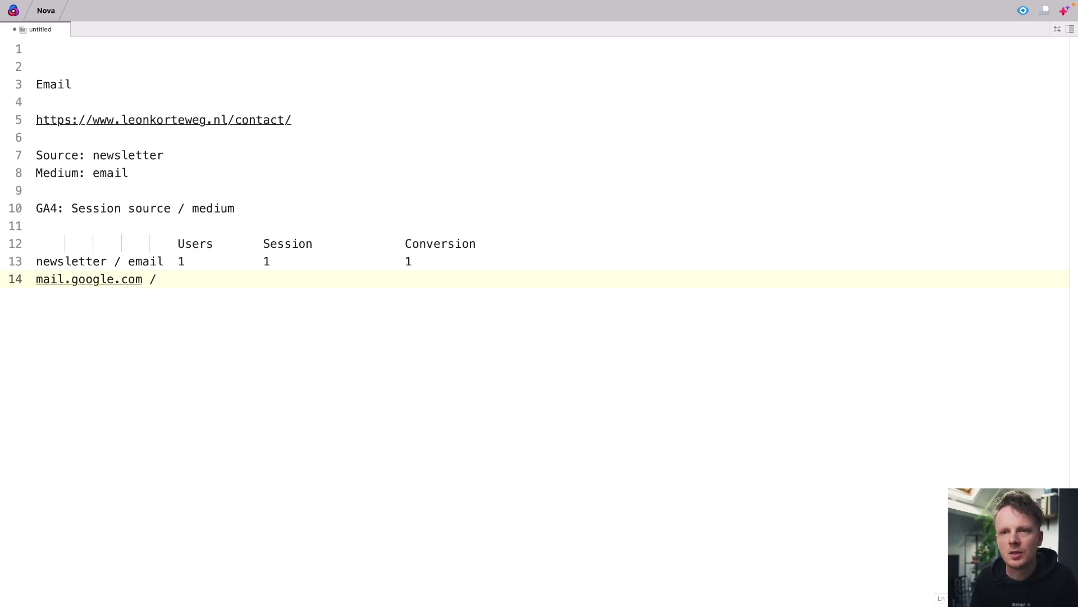
type(" ema")
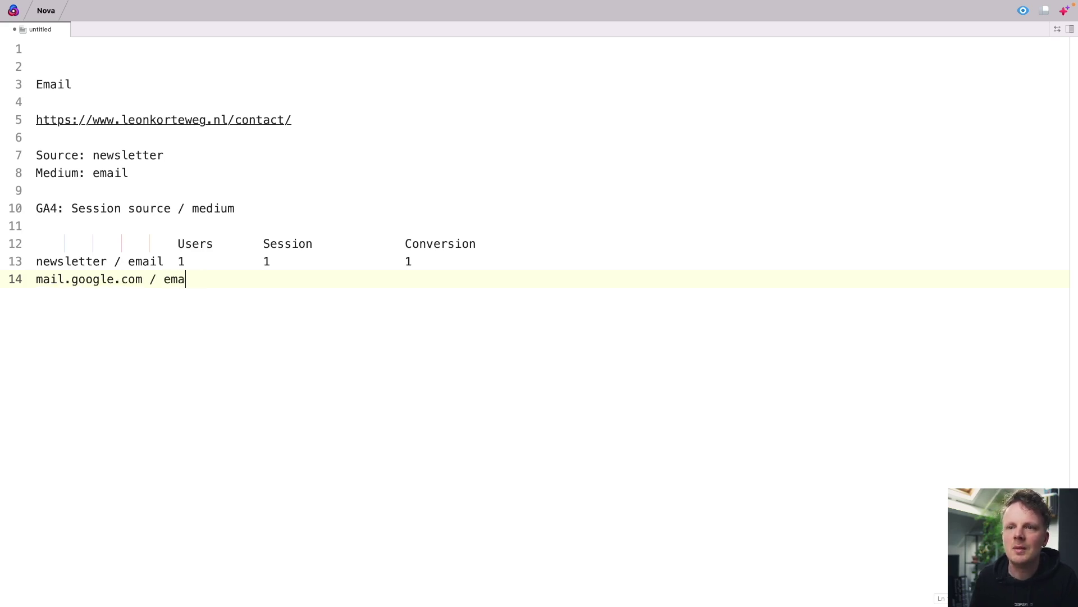
key("BackSpace")
key("BackSpace")
key("BackSpace")
type("referral")
Shift the header and newsletter / email columns to line up past the longer mail.google.com / referral label
key("Tab")
key("Up")
left_click_drag(36, 279, 114, 279)
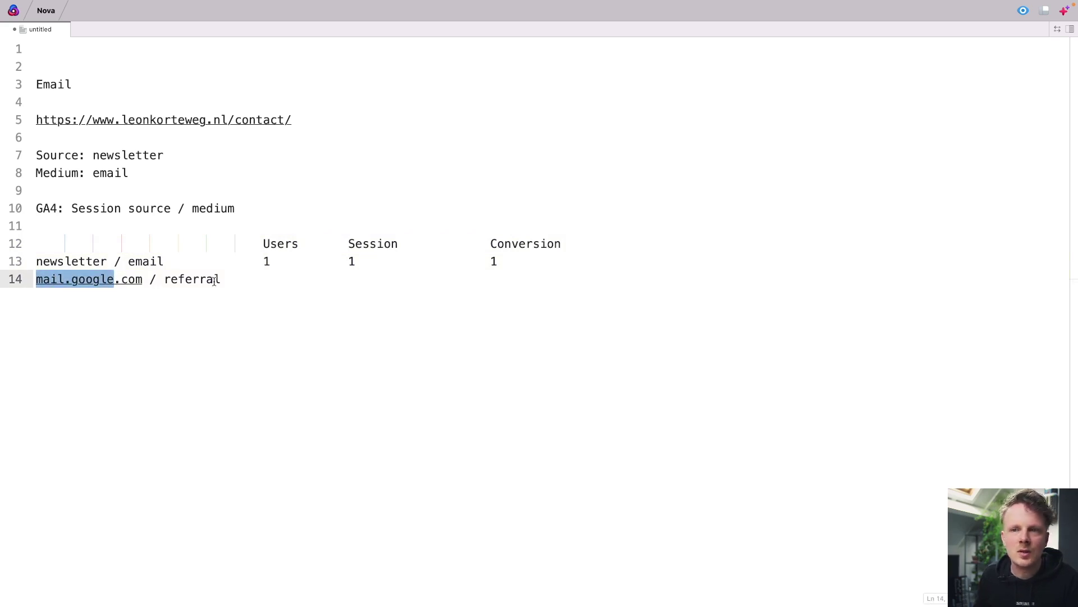
Enter 1 under Users, Session and Conversion in the mail.google.com / referral row
left_click(245, 279)
key("Tab")
type("1")
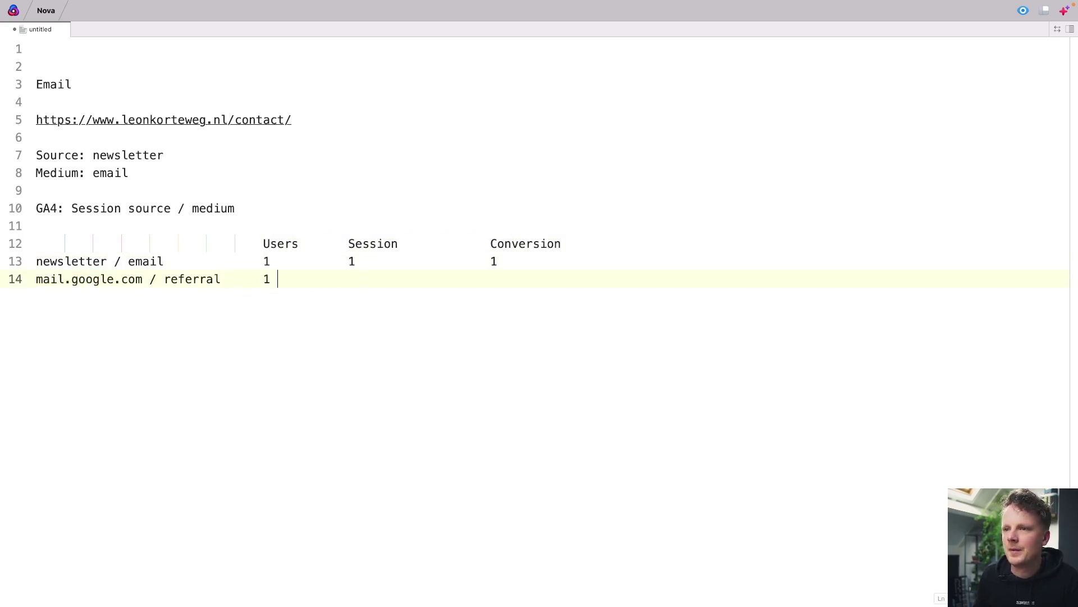
key("Tab")
type("1")
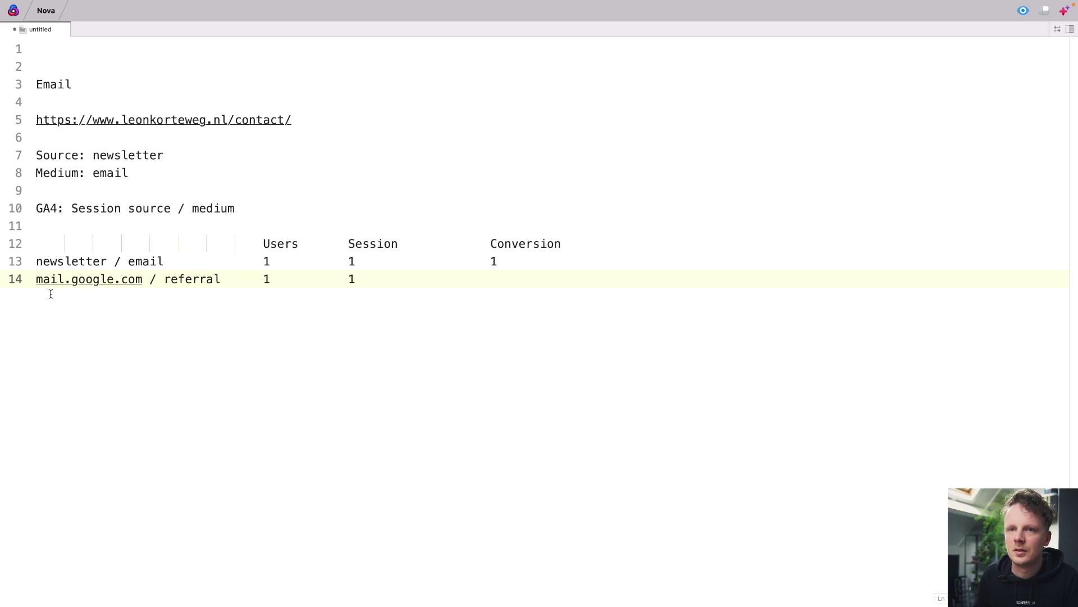
double_click(211, 279)
double_click(54, 279)
key("alt+shift+Right")
key("alt+shift+Right")
left_click(434, 279)
type("1")
Add the row "mail.live.com / referral" with 1 under Users, Session and Conversion, leaving blank lines below it
key("Return")
key("Return")
key("Up")
type("mail.live.com / referral\t\t1\t\t\t1\t\t\t\t\t1")
key("Return")
key("Return")
key("Up")
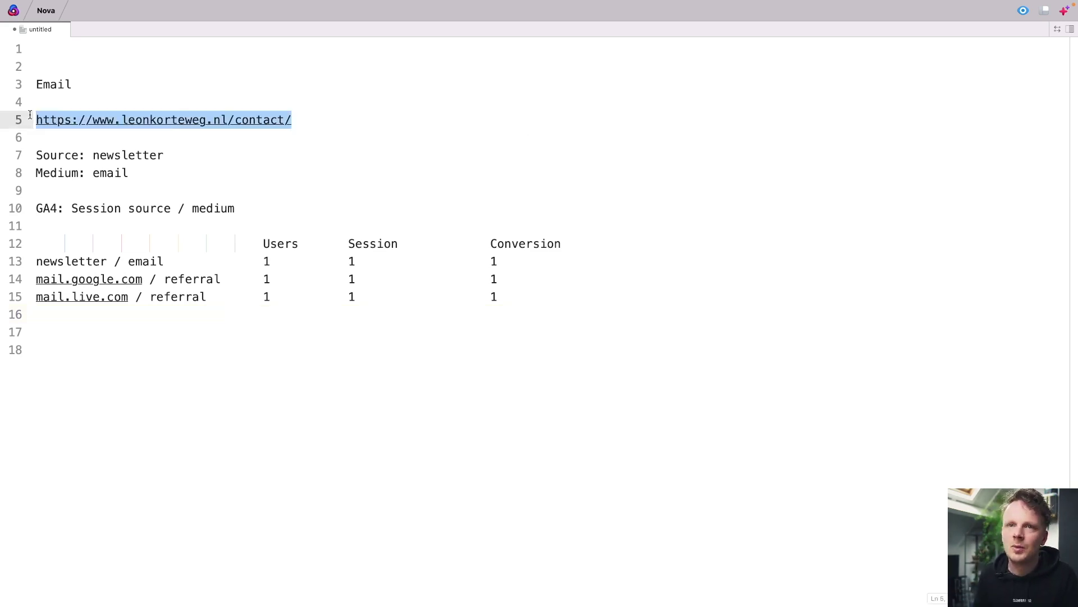
Add the row "direct / (none)" below mail.live.com / referral, with 1 under Users, Session and Conversion
left_click(298, 124)
left_click_drag(297, 125, 32, 121)
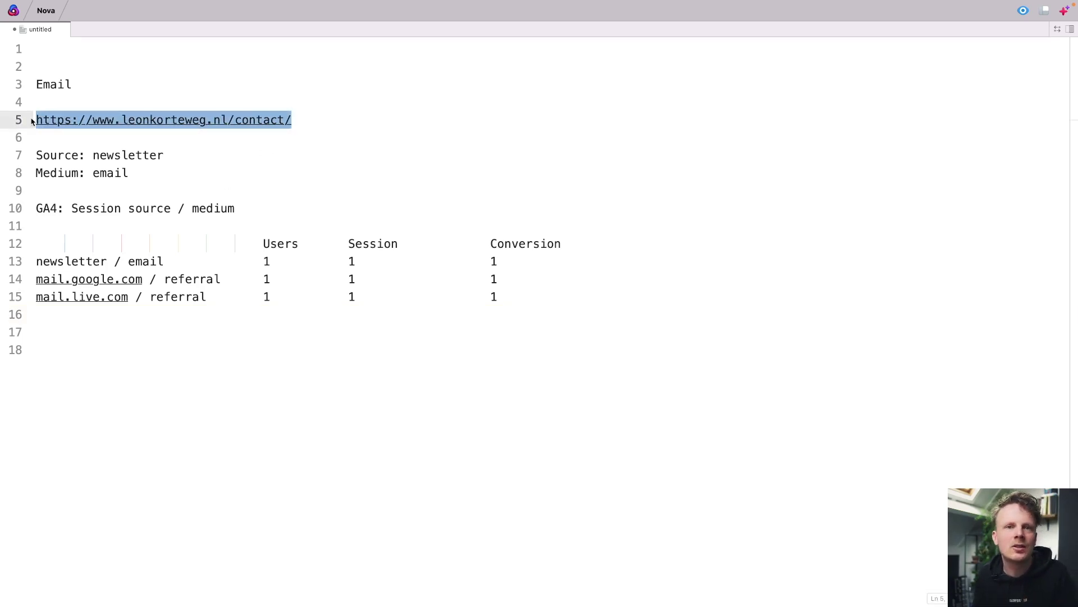
left_click(79, 315)
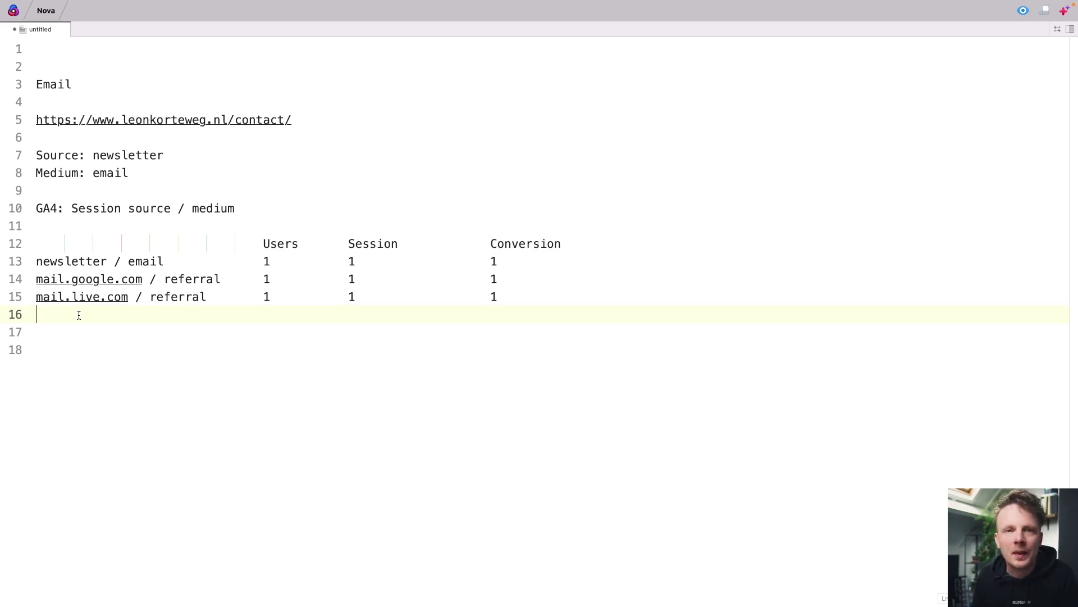
type("direct")
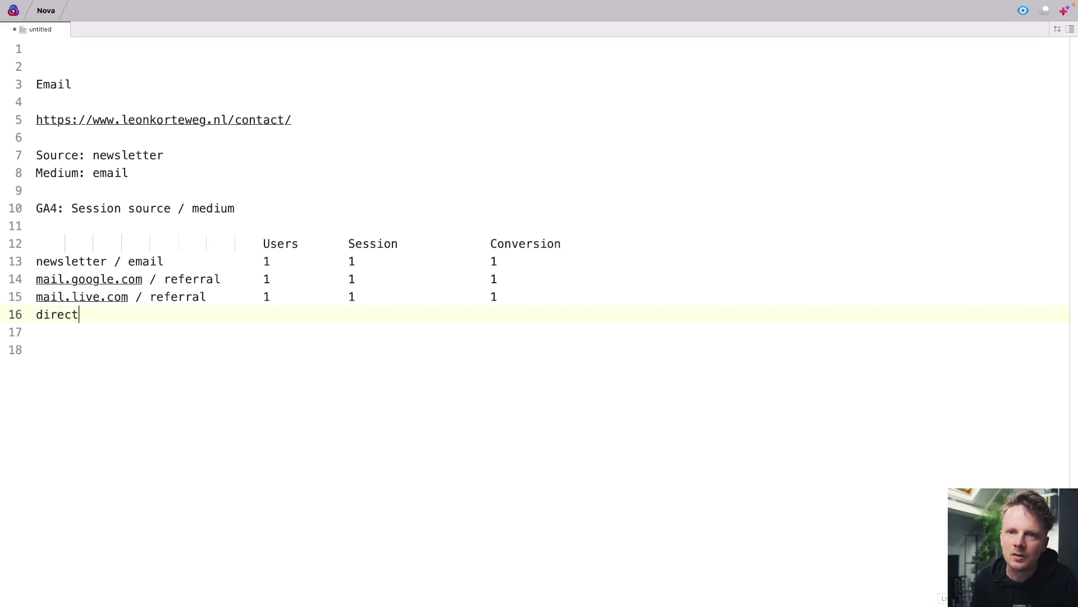
type(" / (none)\t\t\t\t\t1\t\t\t1\t\t\t\t\t1")
Compare the newsletter / email row and the contact page URL with the two referral rows and the direct / (none) row
left_click_drag(69, 261, 169, 262)
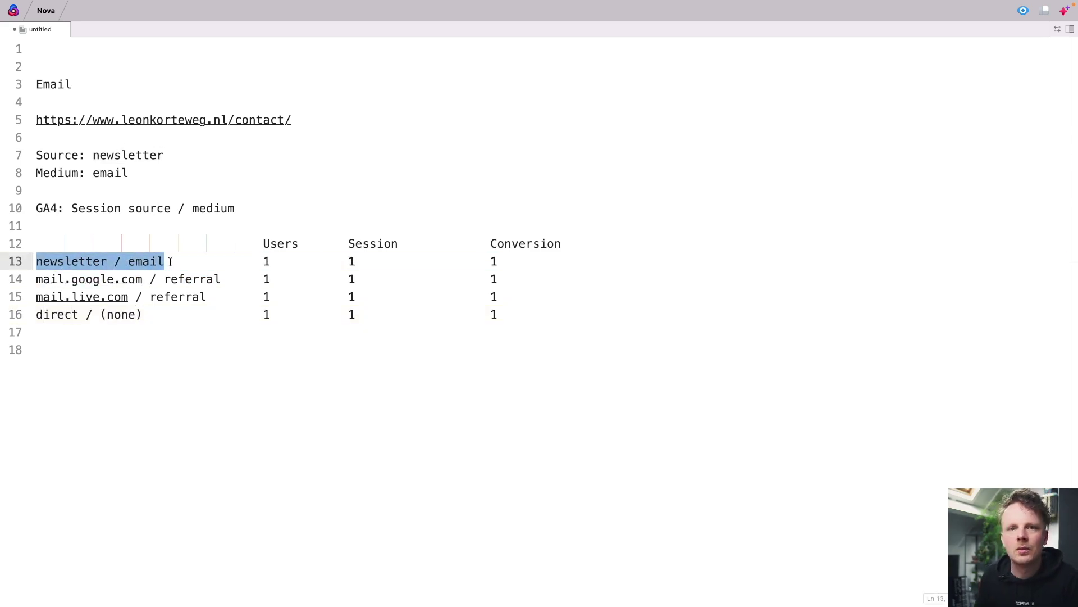
left_click_drag(262, 259, 273, 259)
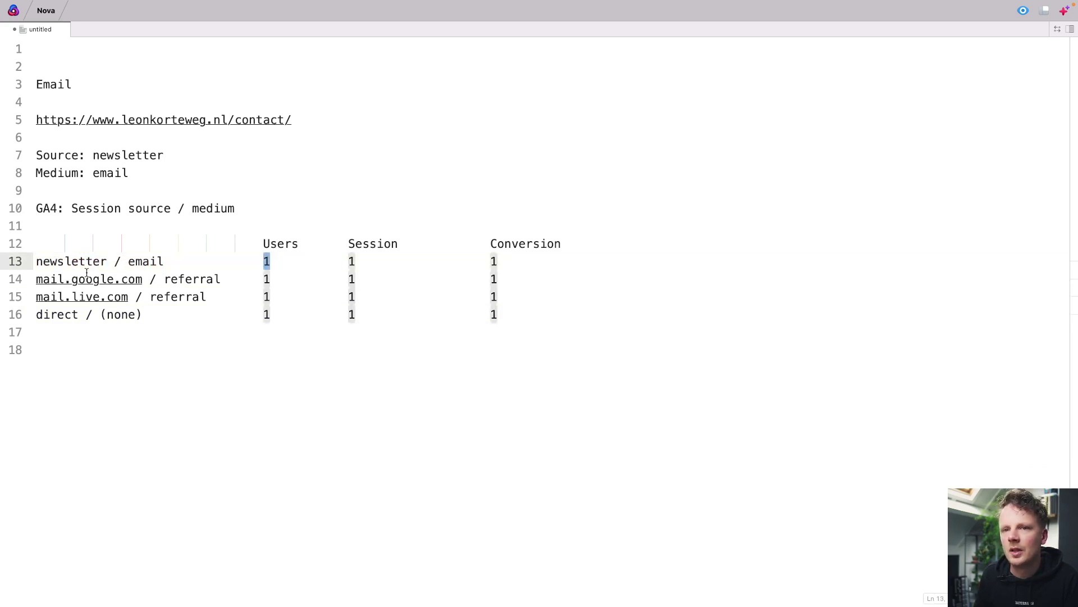
left_click_drag(308, 121, 20, 123)
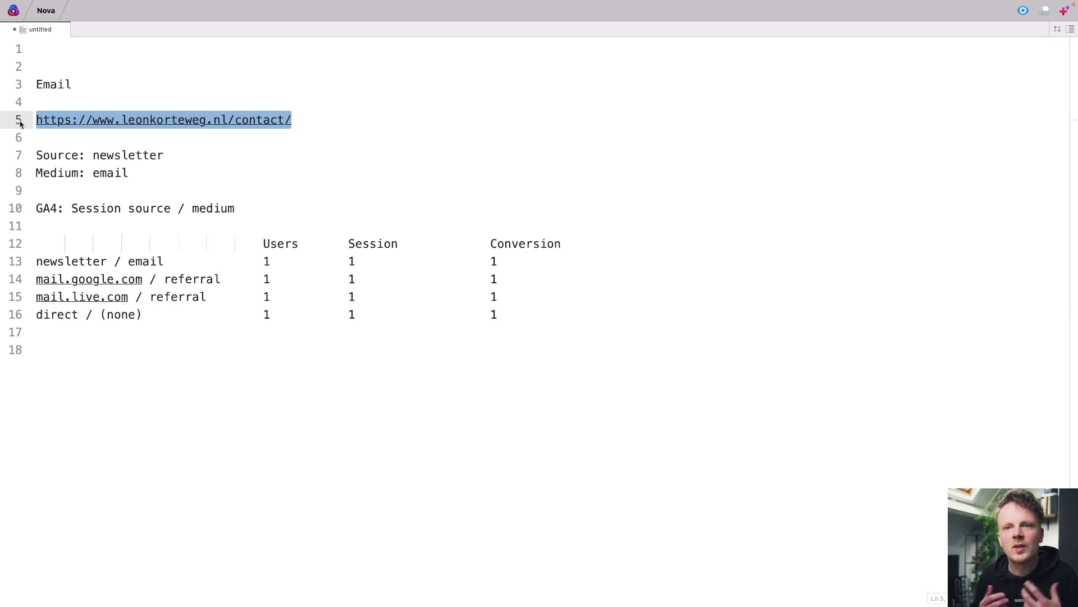
left_click_drag(48, 277, 611, 332)
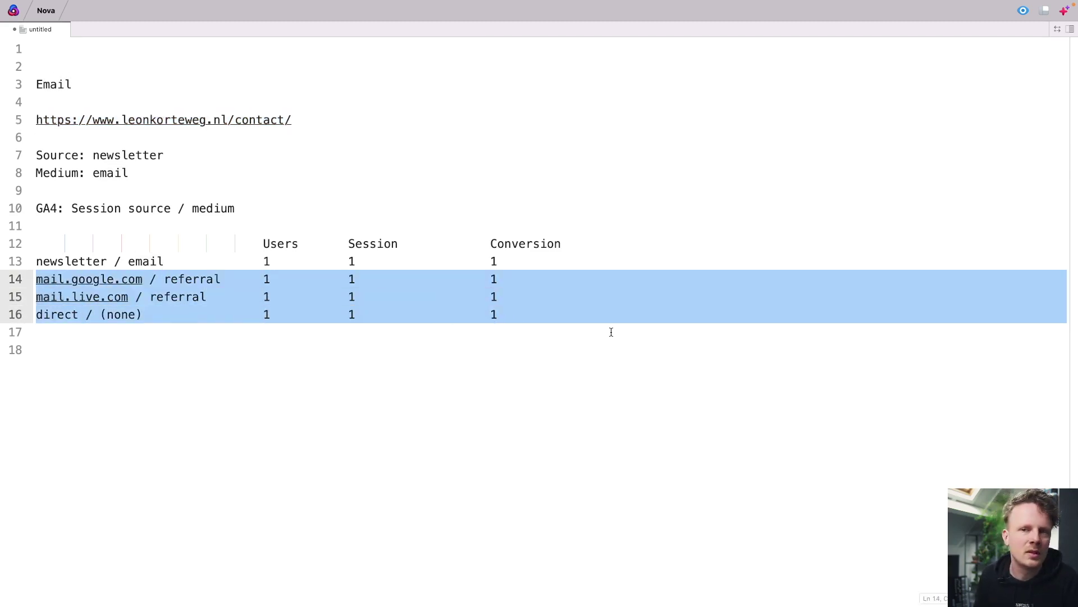
left_click(498, 355)
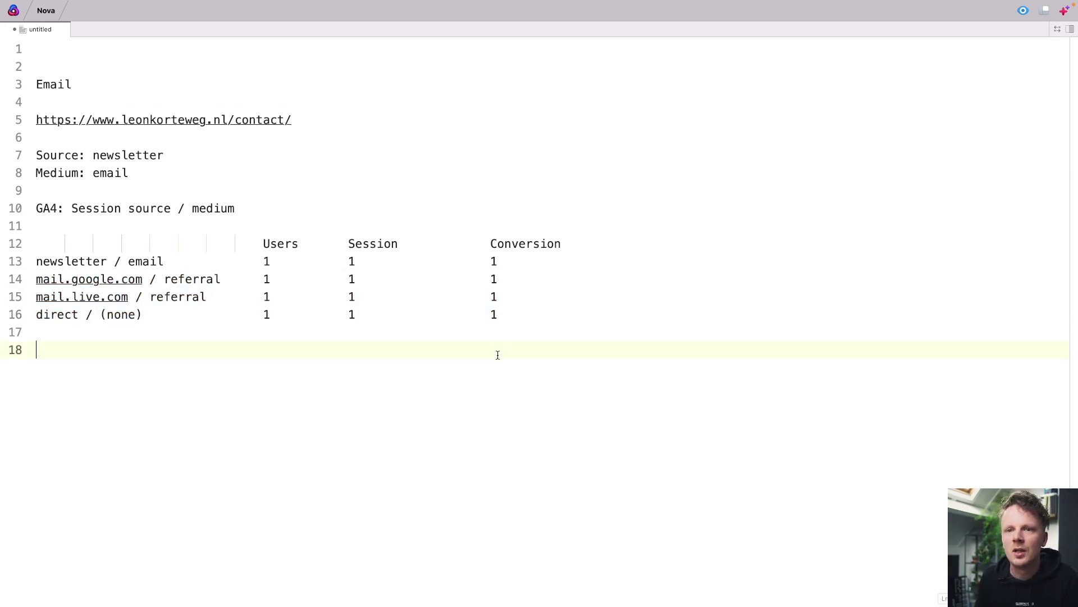
Copy the contact page URL and compare the newsletter / email row with the referral and direct / (none) rows
left_click_drag(292, 119, 36, 121)
key("super+c")
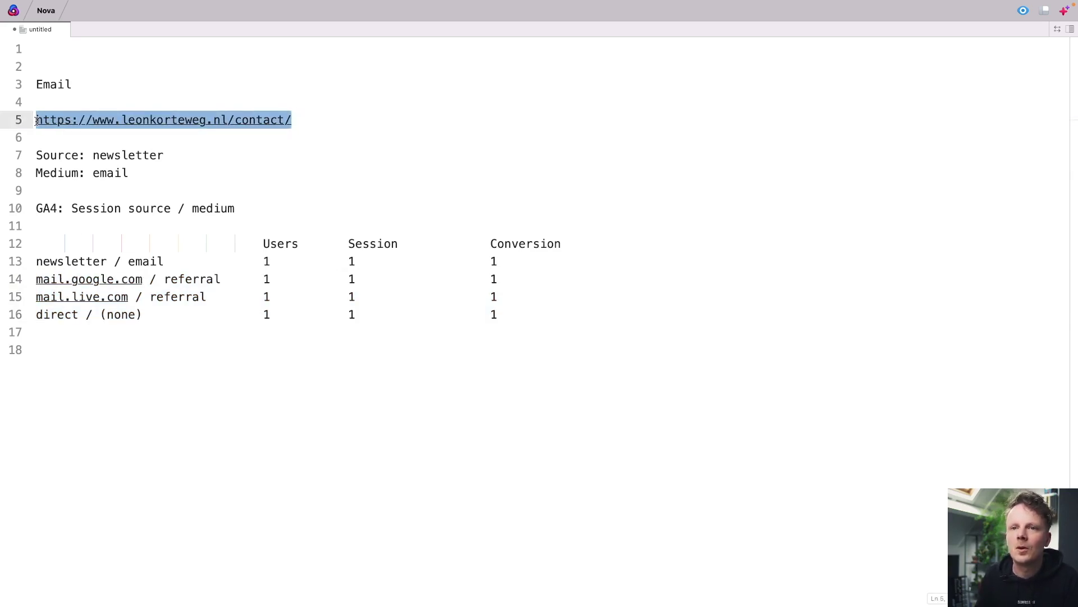
double_click(79, 262)
key("alt+shift+Right")
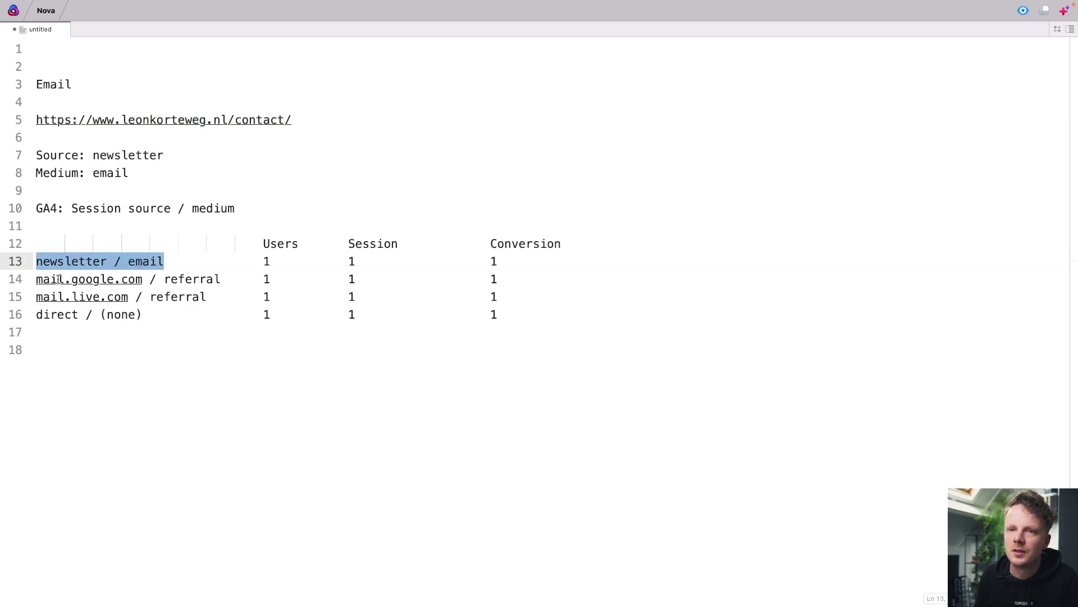
left_click_drag(37, 279, 165, 313)
double_click(70, 262)
key("alt+shift+Right")
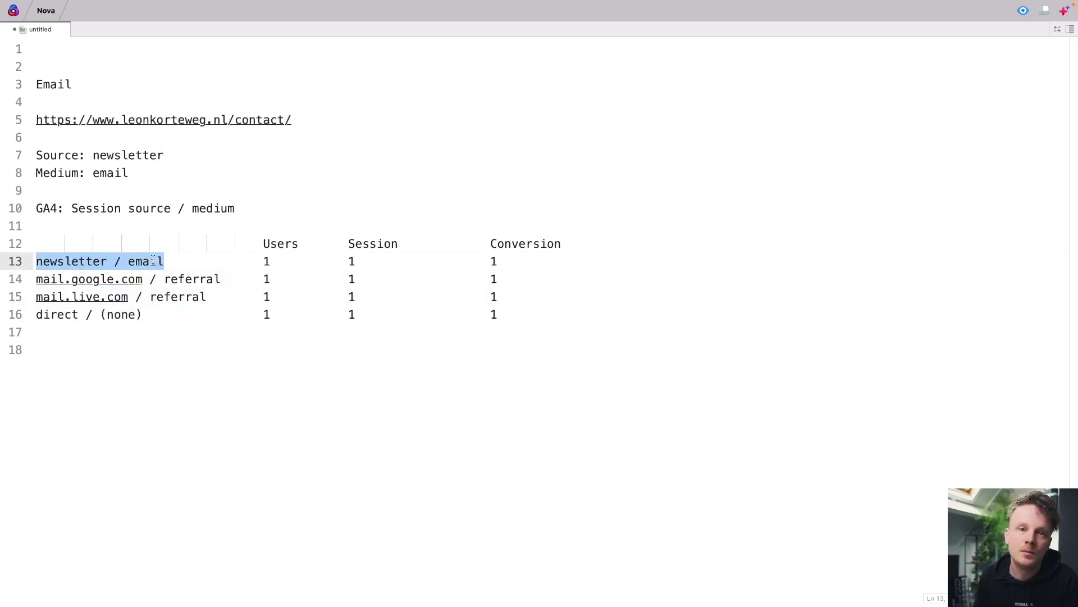
left_click(210, 350)
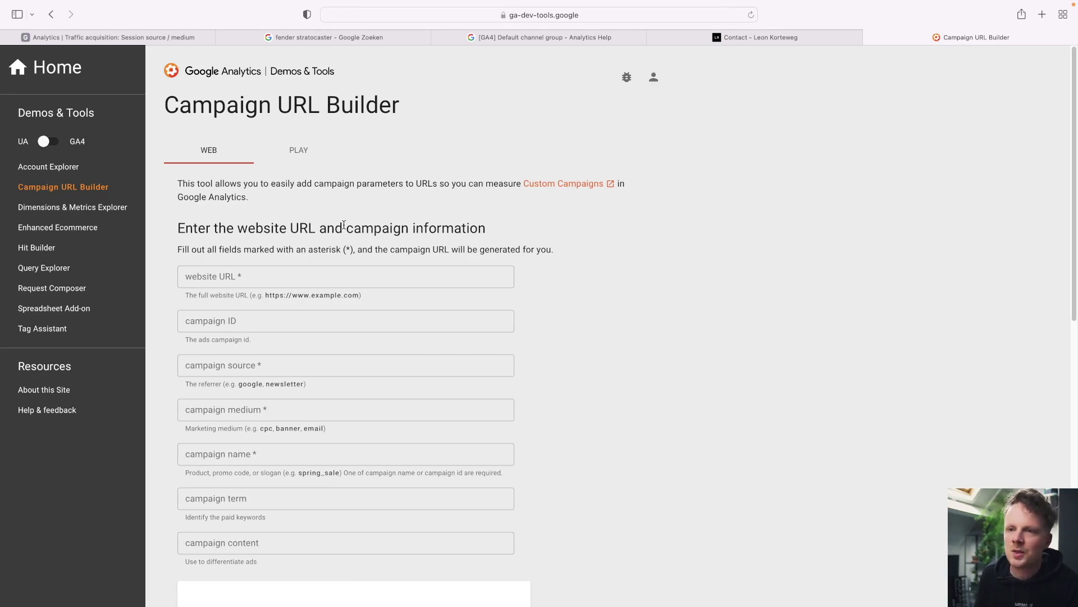
Switch to the Campaign URL Builder in the browser and enter the copied contact page URL as the website URL
left_click(265, 283)
key("super+v")
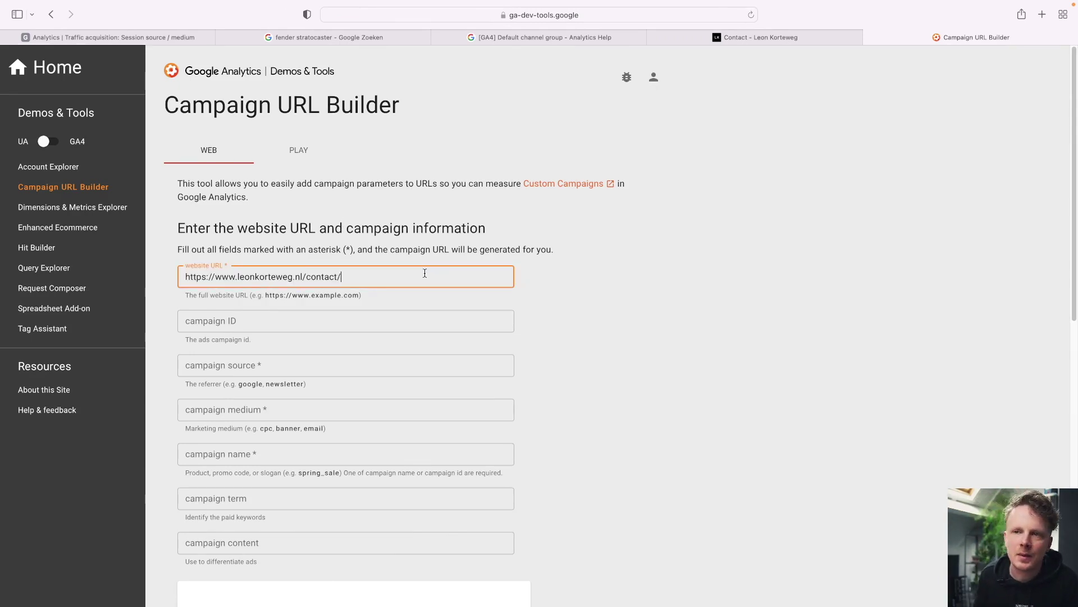
left_click_drag(345, 277, 161, 274)
left_click(364, 279)
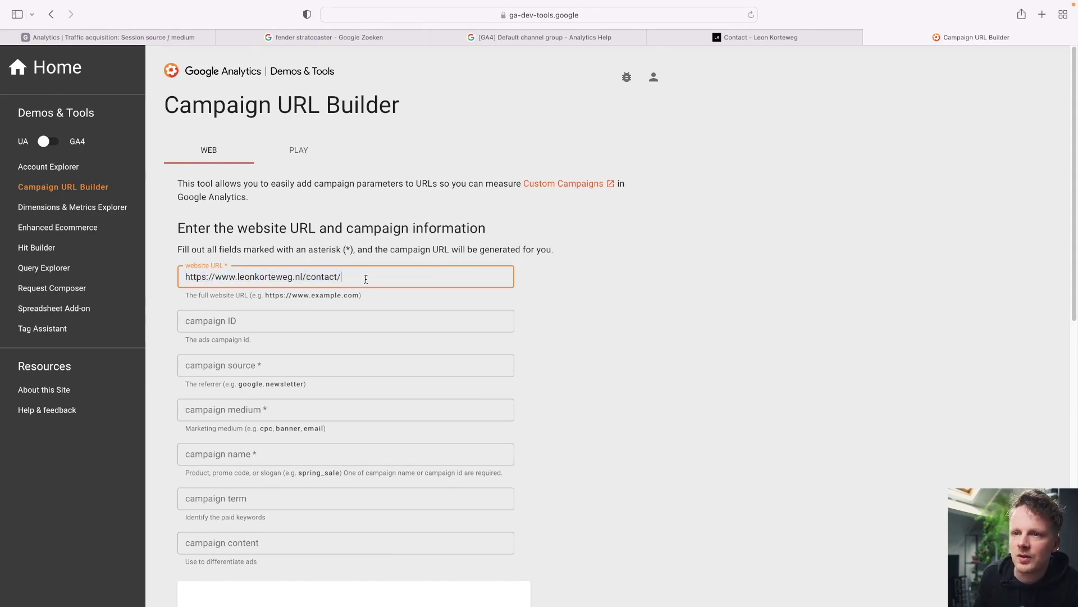
Set the campaign source to "newsletter"
scroll(348, 276, "down", 2)
left_click(328, 294)
scroll(322, 308, "down", 1)
left_click(316, 327)
key("Tab")
left_click(323, 277)
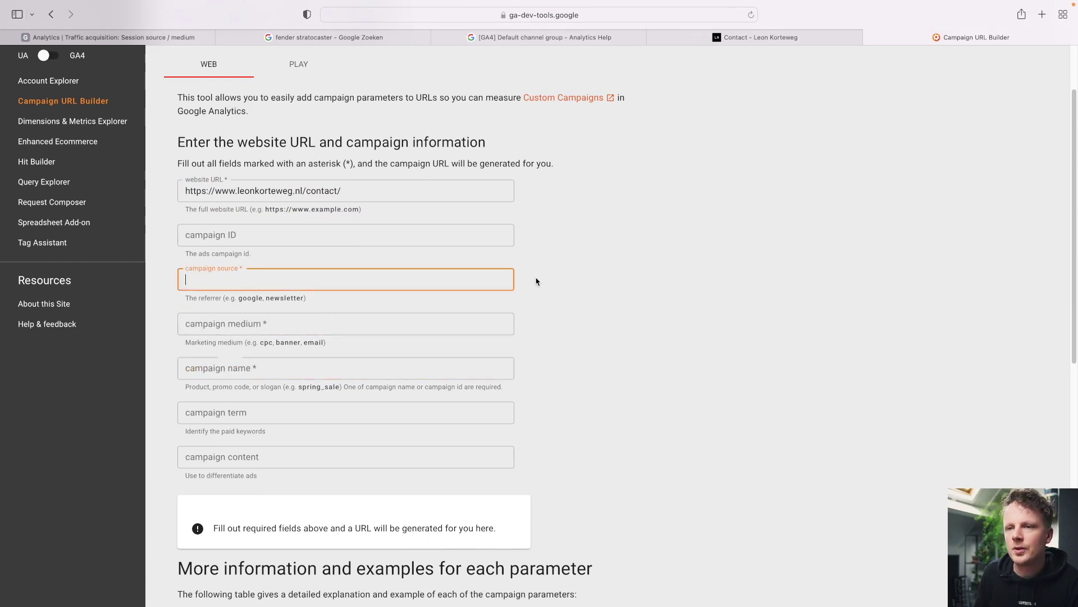
left_click(368, 323)
left_click(370, 368)
left_click(325, 279)
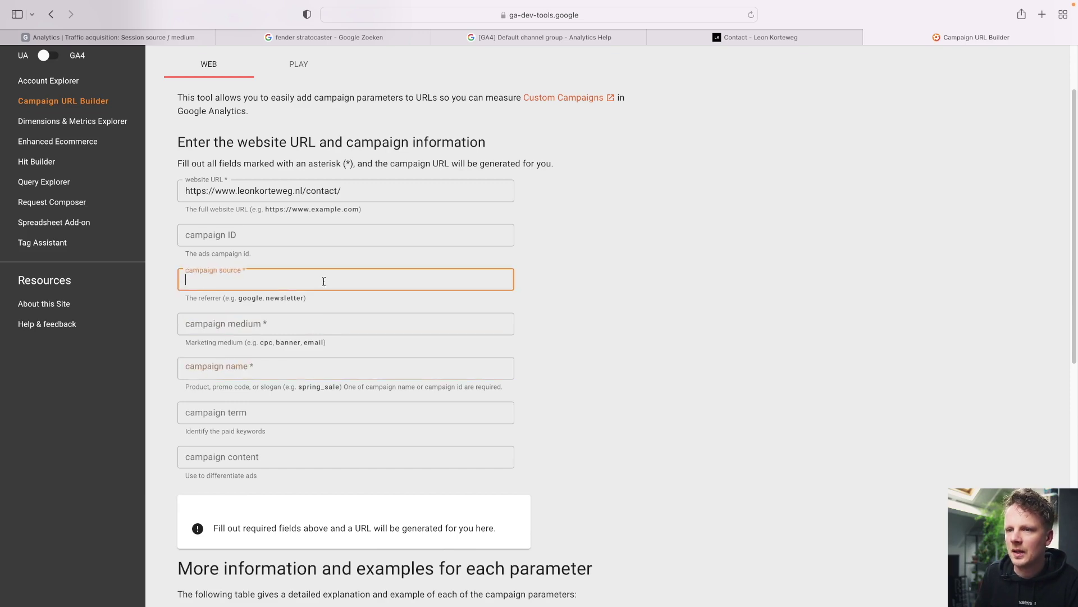
type("newsletter")
double_click(211, 280)
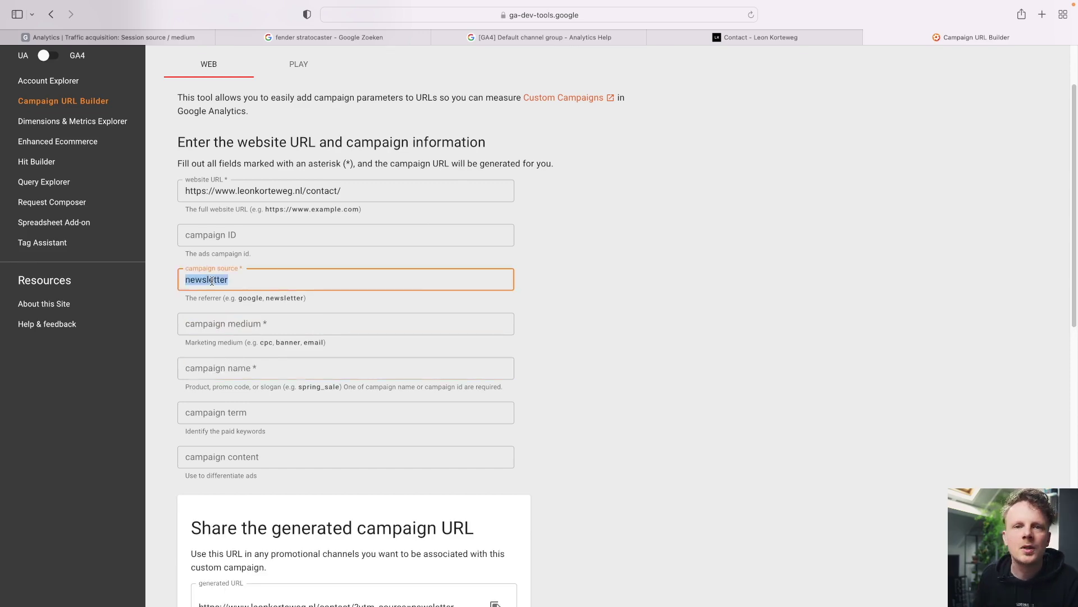
Set the campaign medium to "email"
left_click(219, 326)
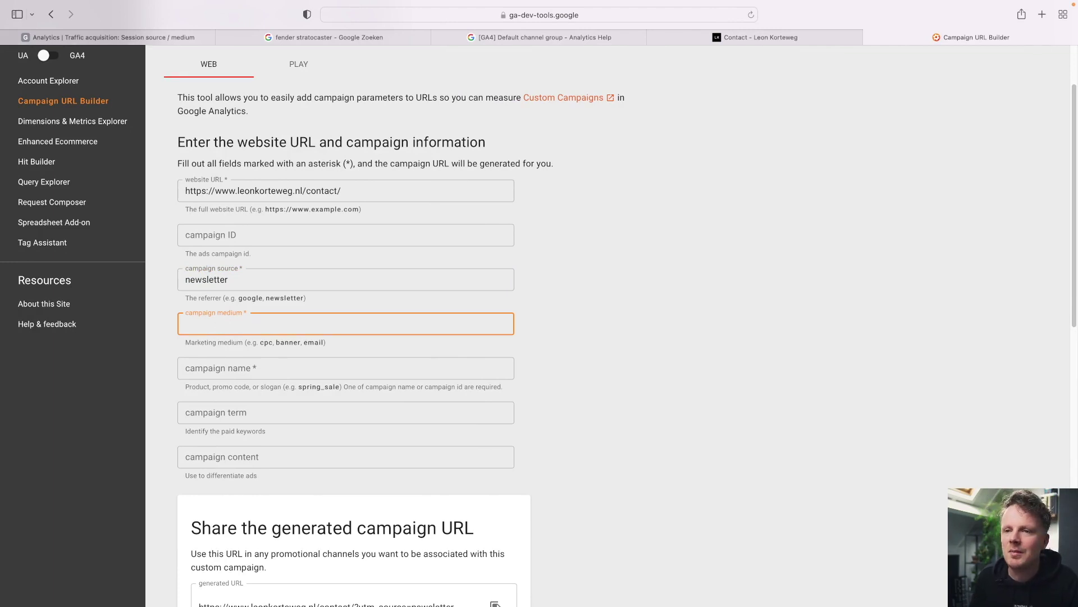
type("email")
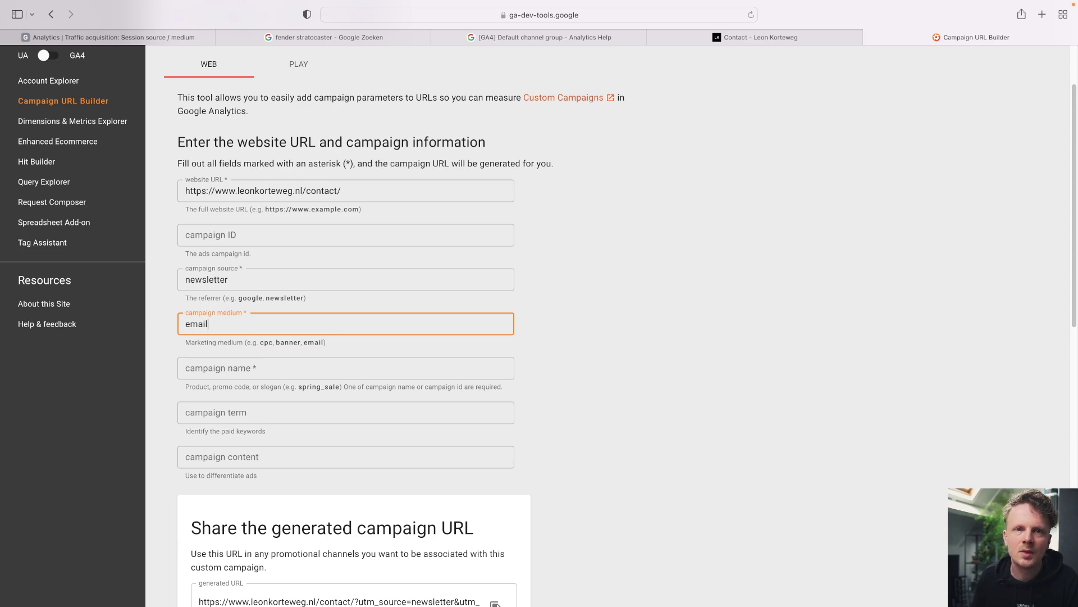
scroll(243, 329, "down", 1)
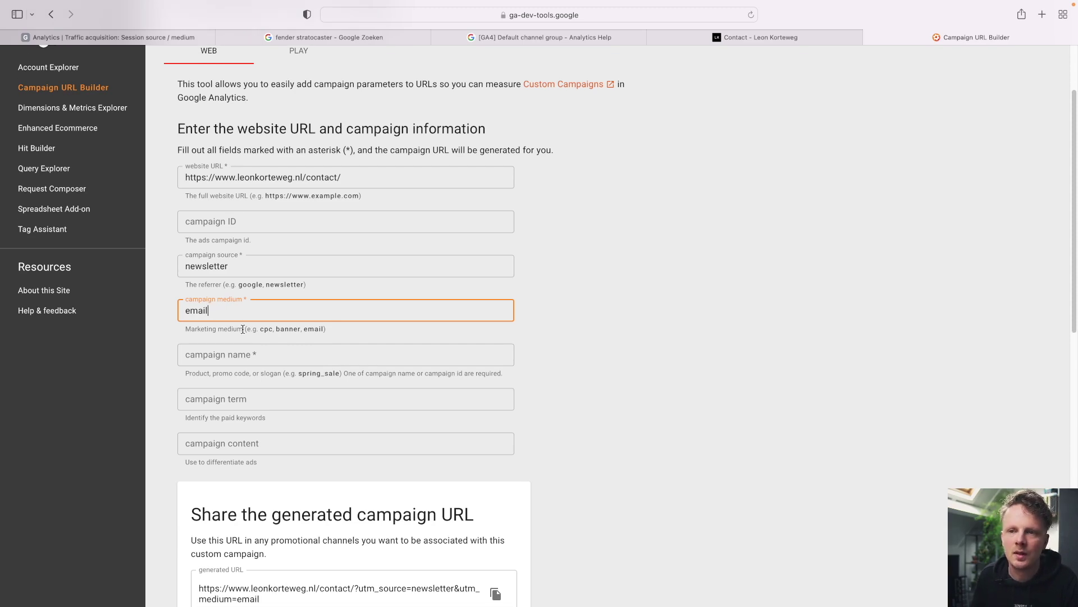
Copy the generated campaign URL without a campaign name and add it below the contact page URL in the Nova notes
left_click(238, 358)
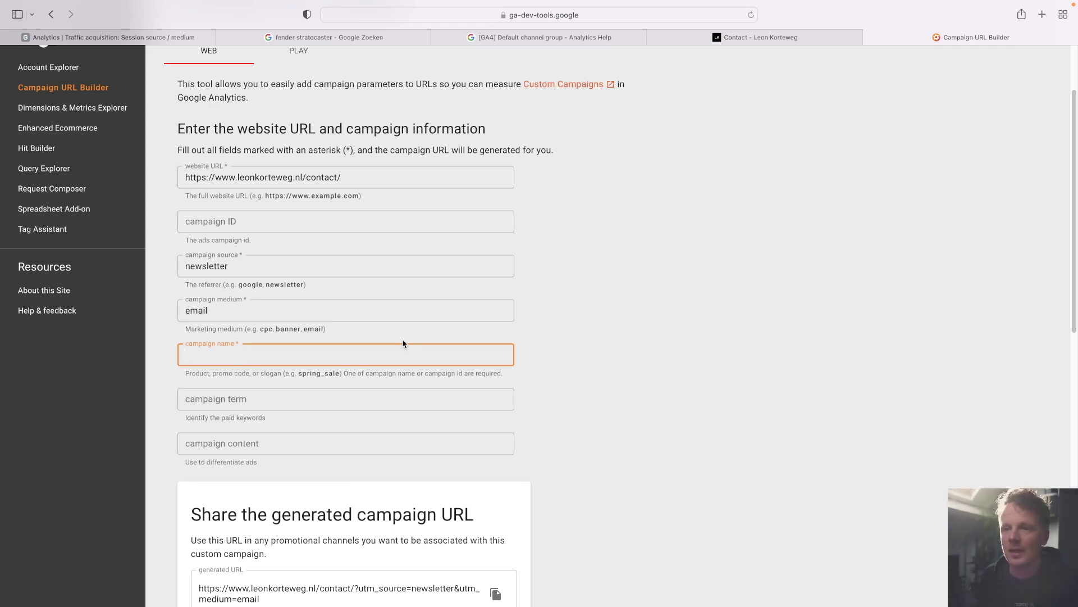
scroll(402, 343, "down", 5)
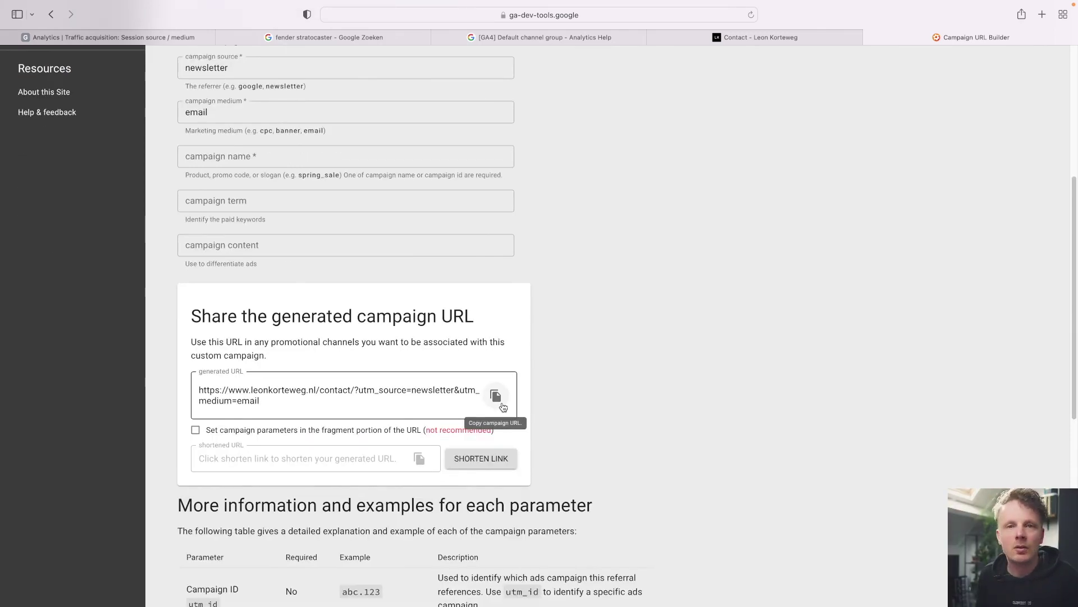
left_click(499, 399)
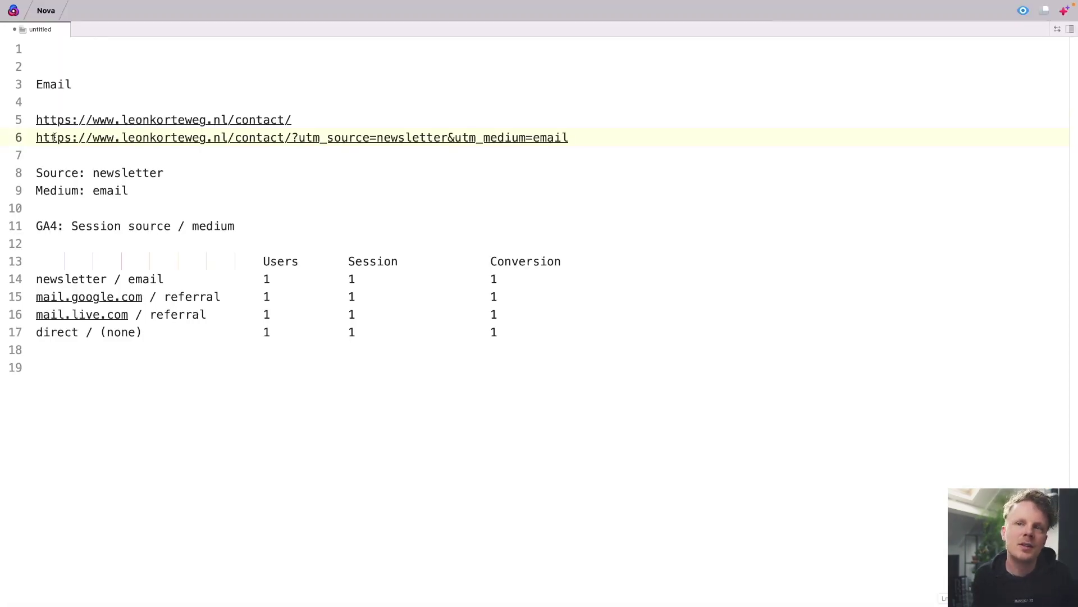
Compare the plain contact page URL with the base address of the tagged URL below it
left_click_drag(36, 137, 568, 134)
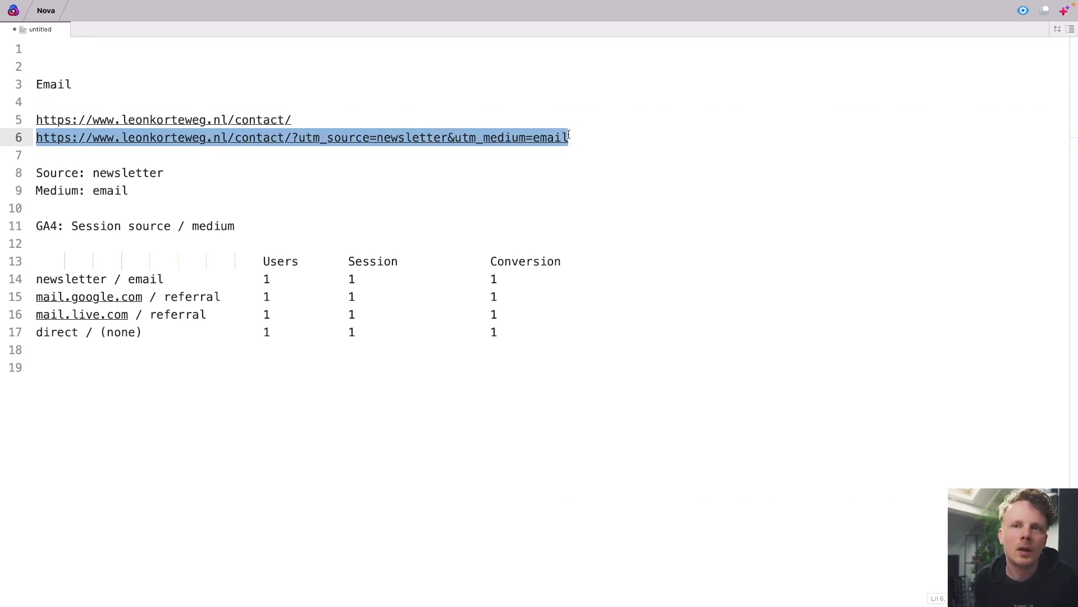
left_click(382, 122)
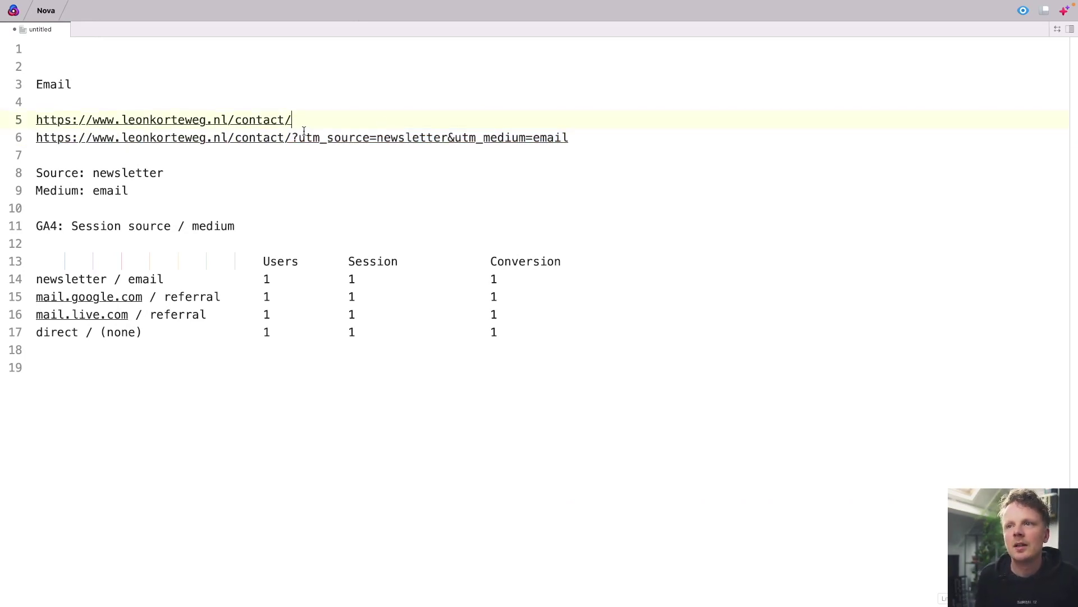
left_click_drag(292, 137, 35, 140)
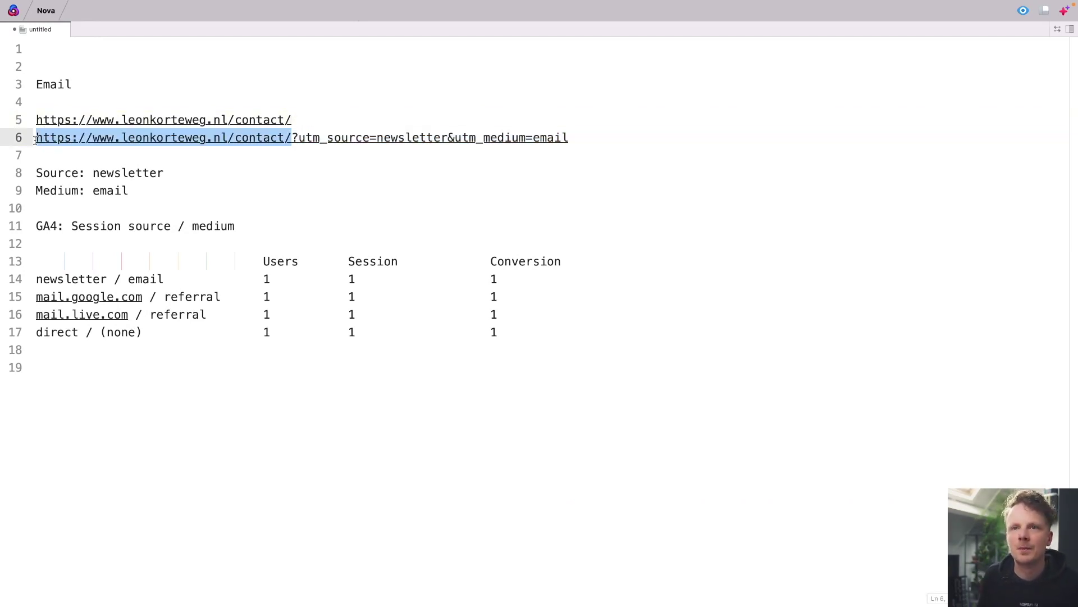
left_click_drag(36, 120, 304, 117)
left_click(293, 137)
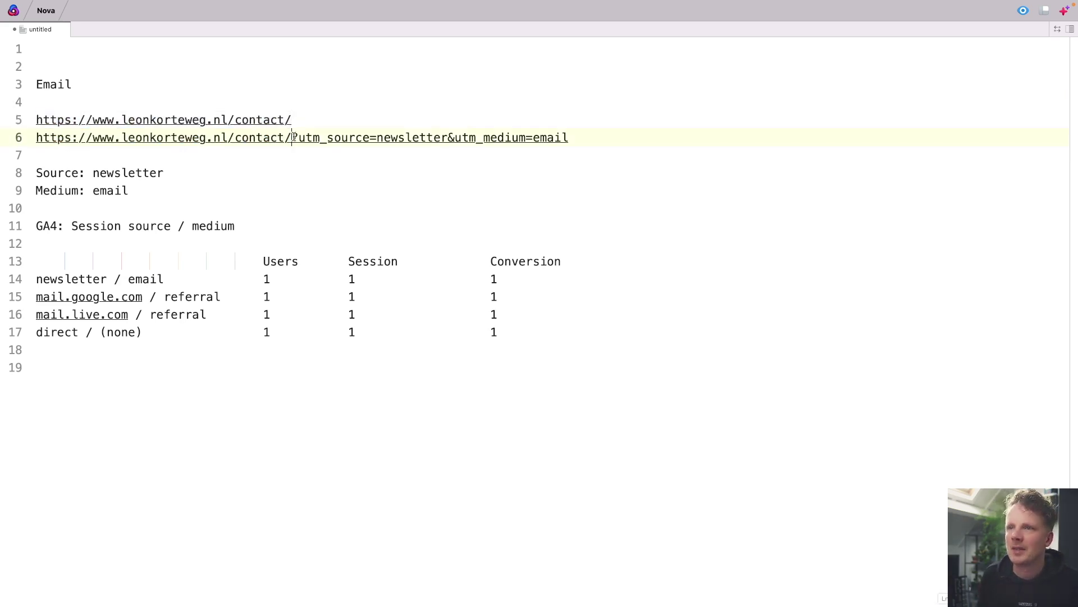
Examine the utm_source=newsletter and utm_medium=email parameters in the tagged contact page URL
left_click_drag(578, 136, 294, 137)
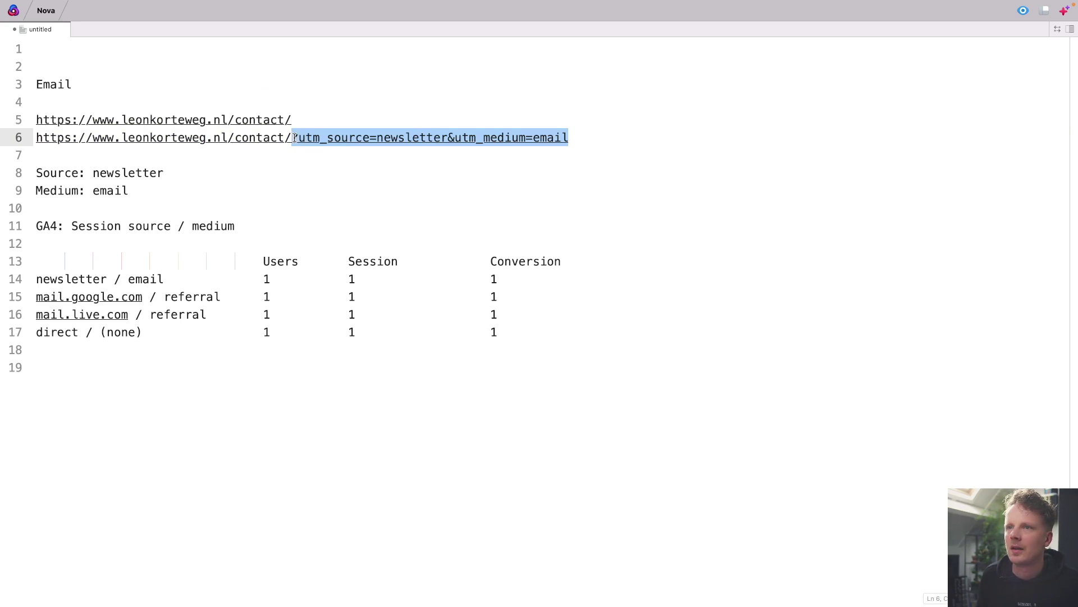
double_click(333, 137)
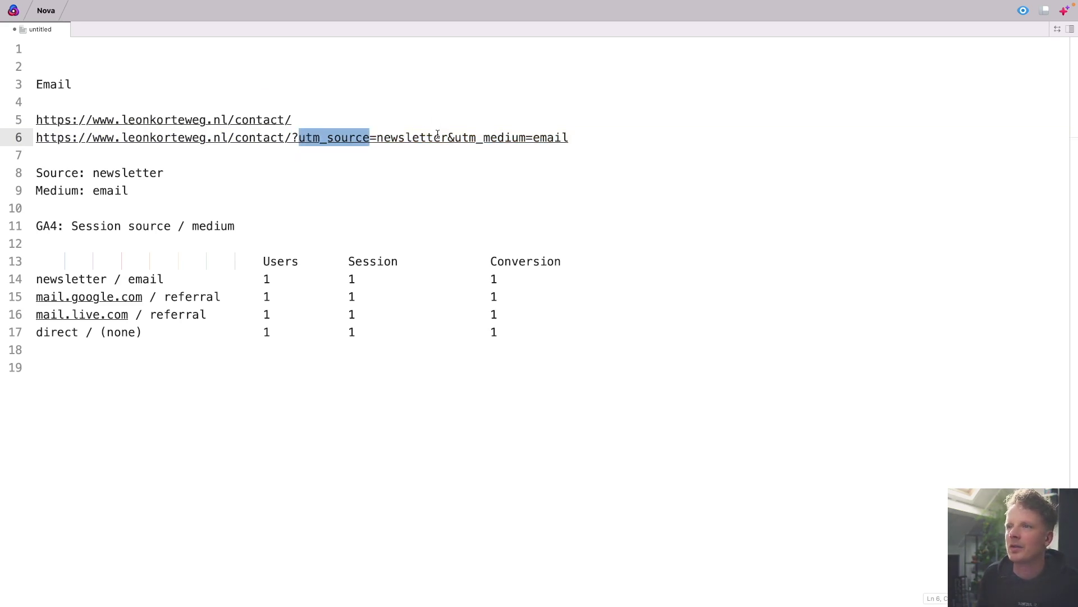
double_click(478, 137)
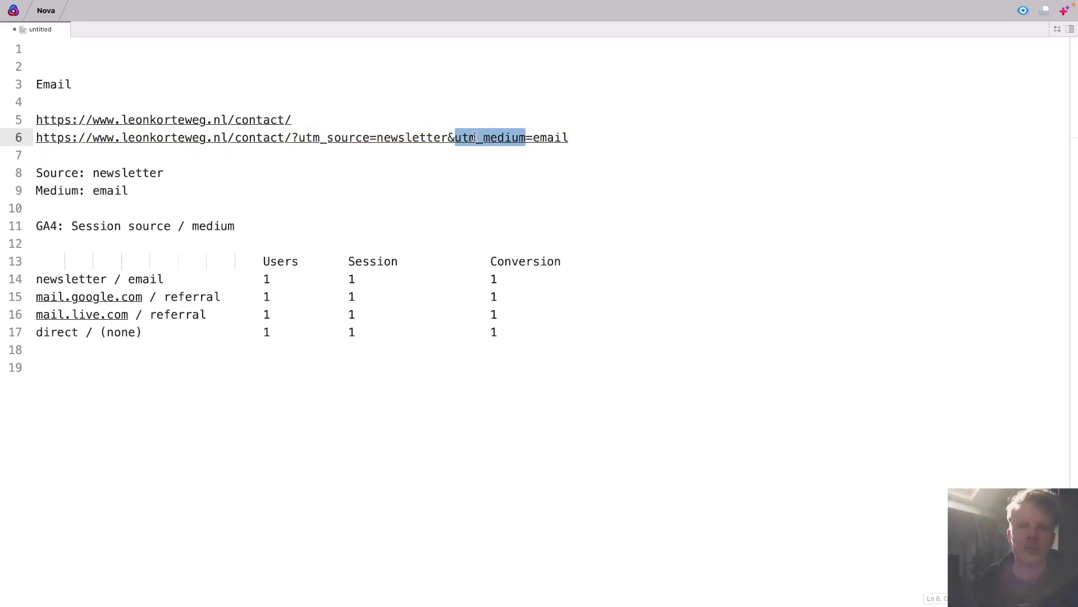
double_click(334, 137)
double_click(402, 138)
double_click(477, 138)
left_click_drag(569, 138, 31, 144)
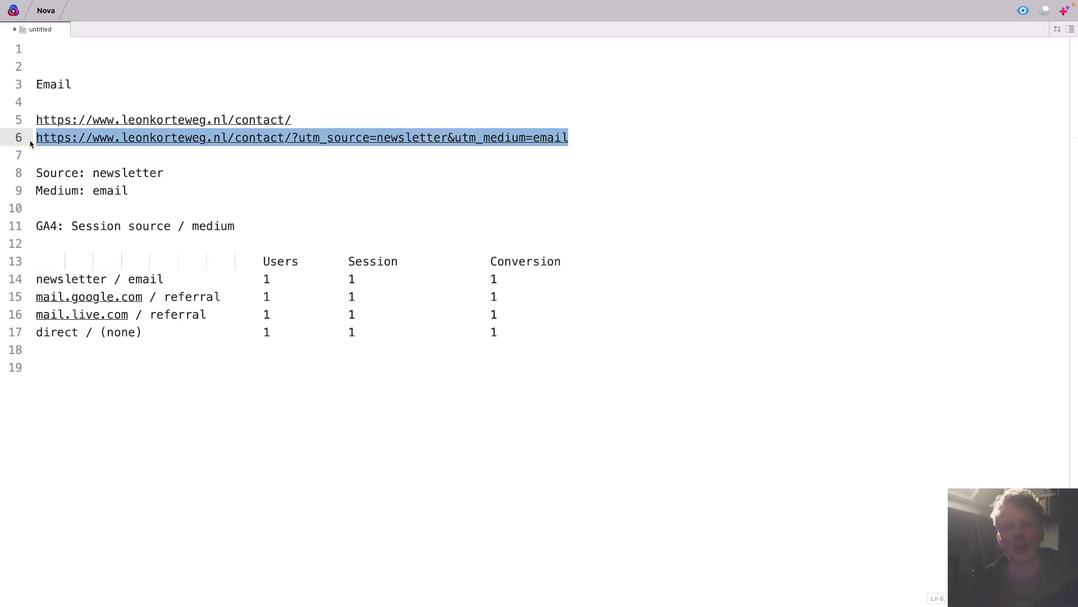
left_click_drag(300, 117, 569, 139)
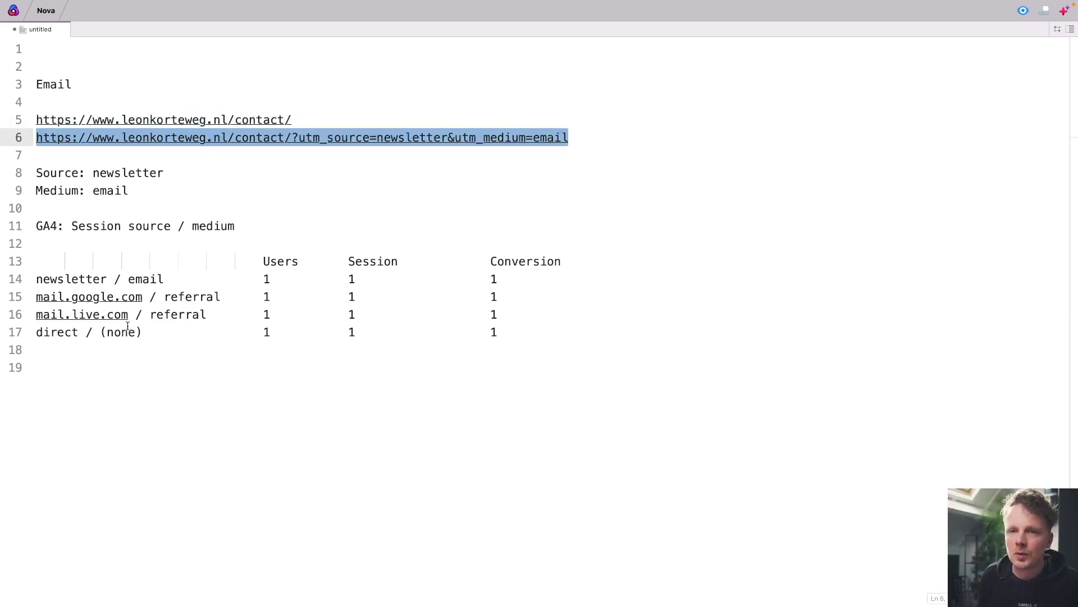
Compare the mail.google.com, mail.live.com and direct / (none) rows with the source and medium of the newsletter / email row
left_click_drag(37, 297, 146, 330)
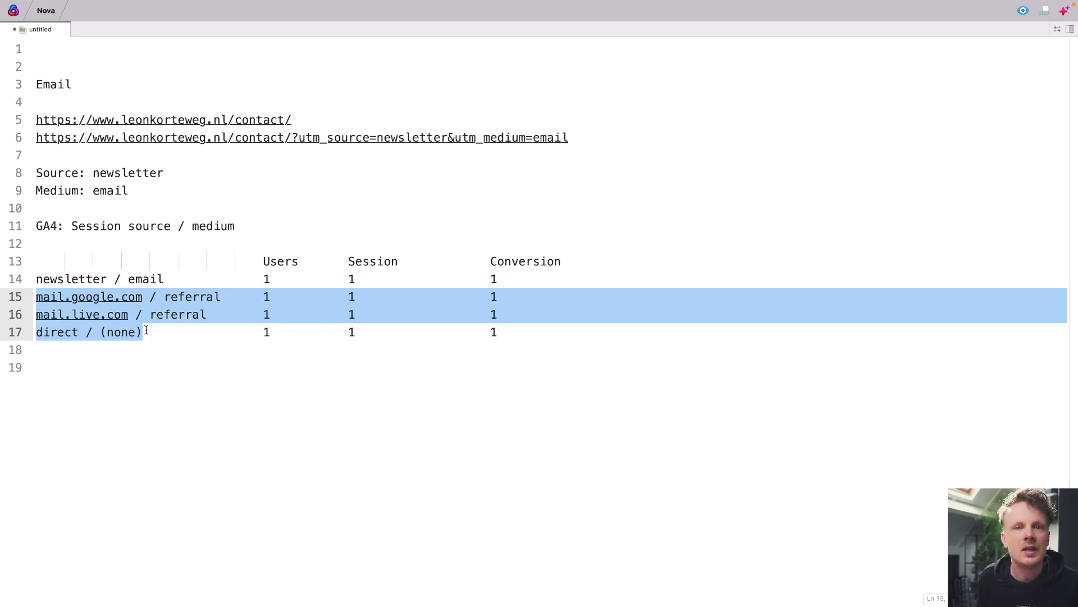
key("shift+Left")
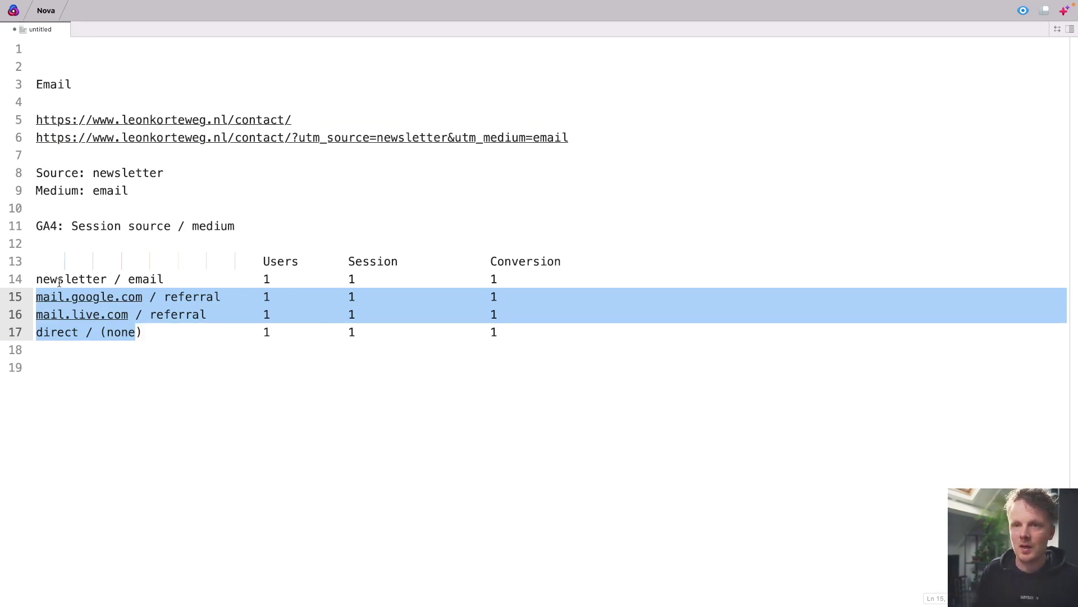
double_click(60, 281)
left_click_drag(60, 280, 141, 280)
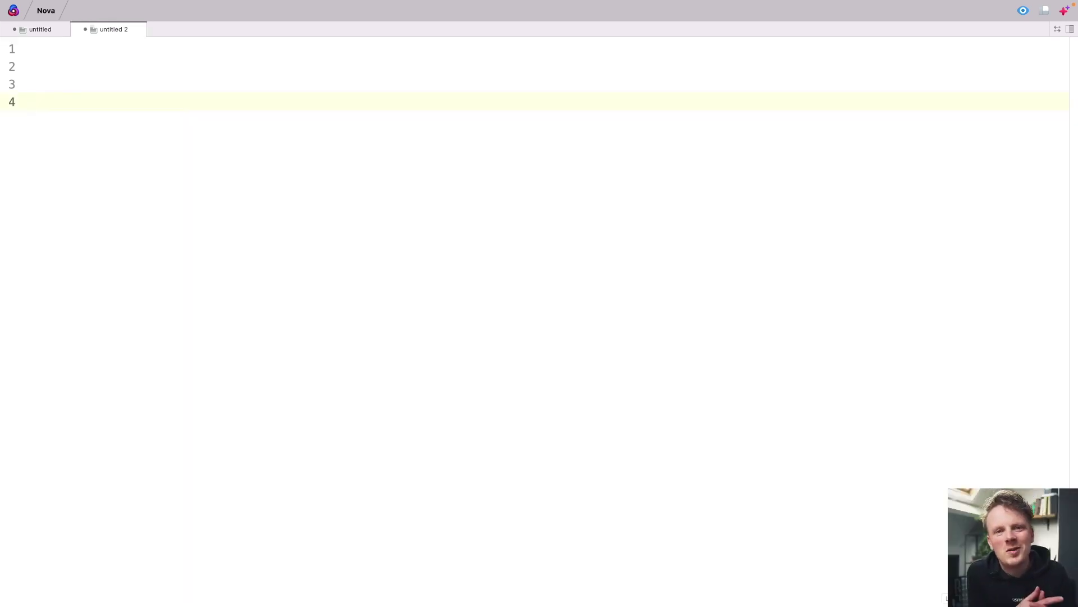
Fill a new document with "Facebook Ads", the contact page URL, and a Users, Session, Conversion table listing 1 each for "facebook.com / referral"
type("Facebook Ads")
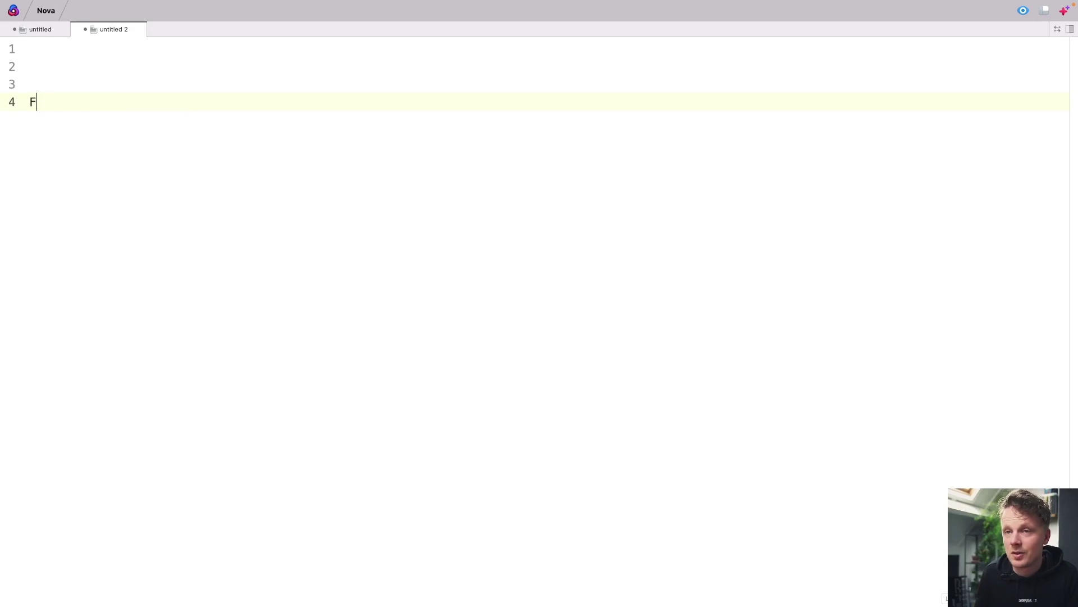
key("Return")
key("Return")
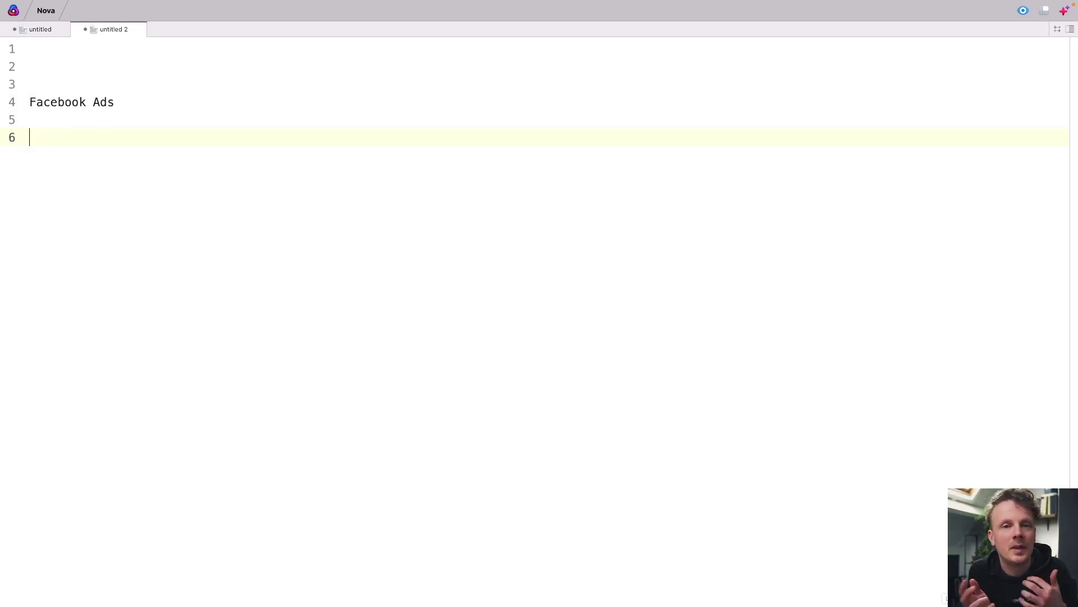
key("super+v")
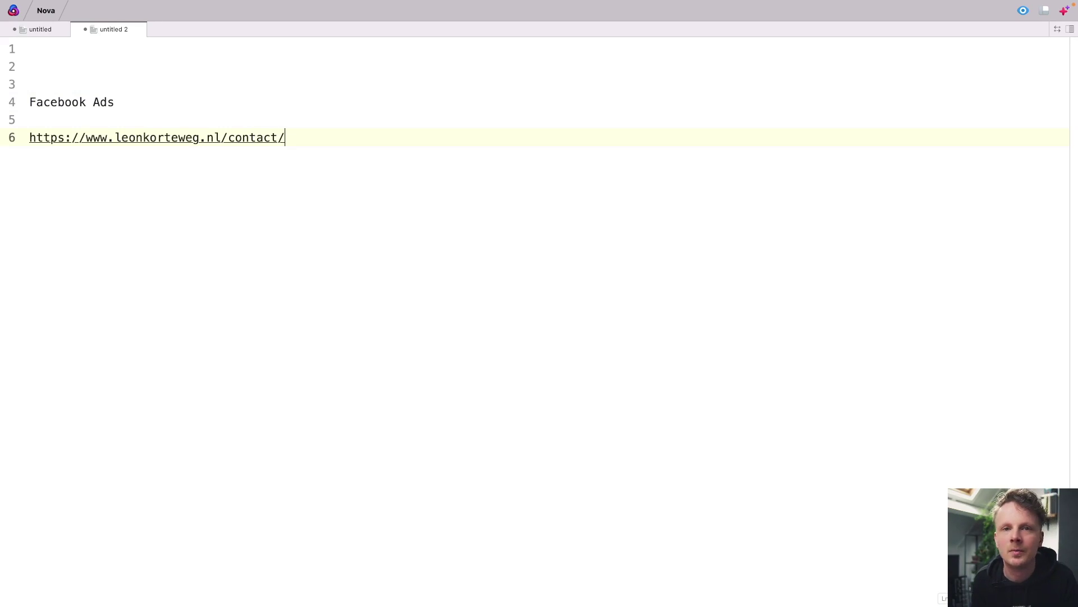
key("super+v")
Examine the source and medium in the facebook.com / referral row and add an empty line below it
double_click(164, 137)
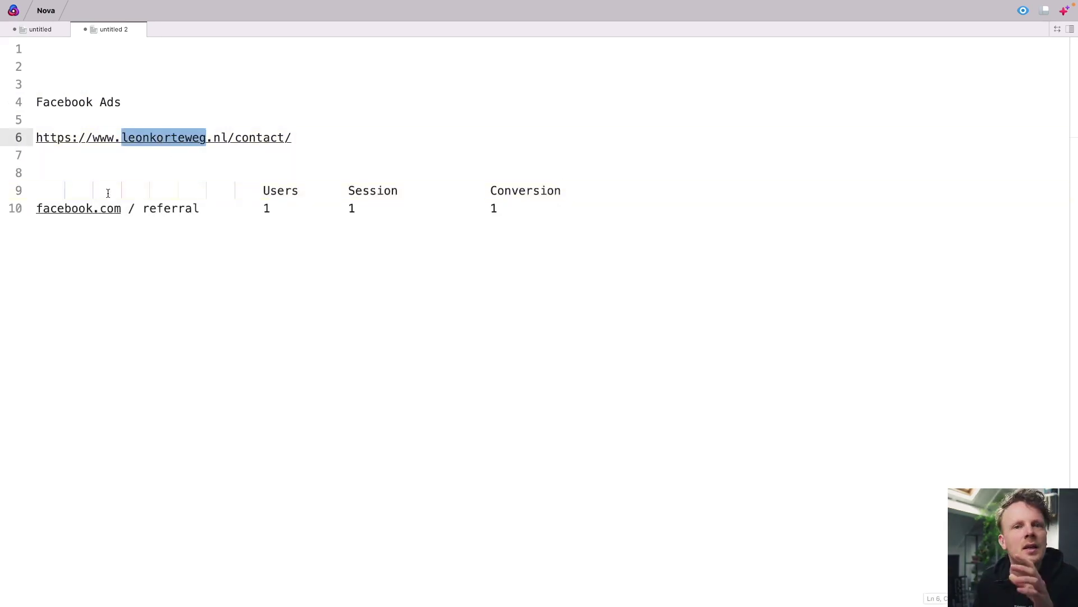
double_click(80, 209)
left_click(102, 207, "shift")
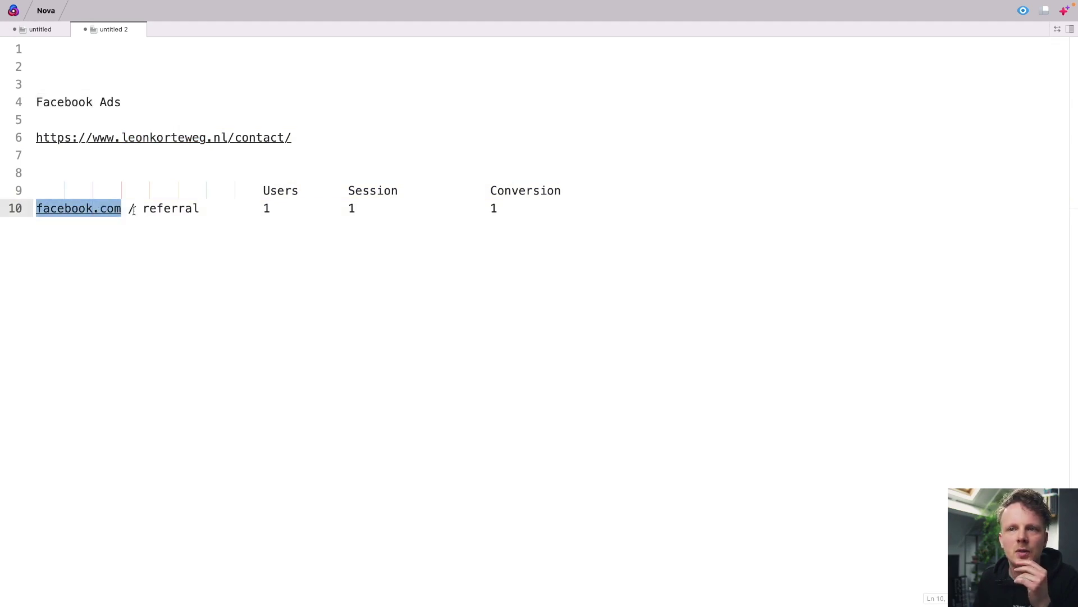
double_click(167, 209)
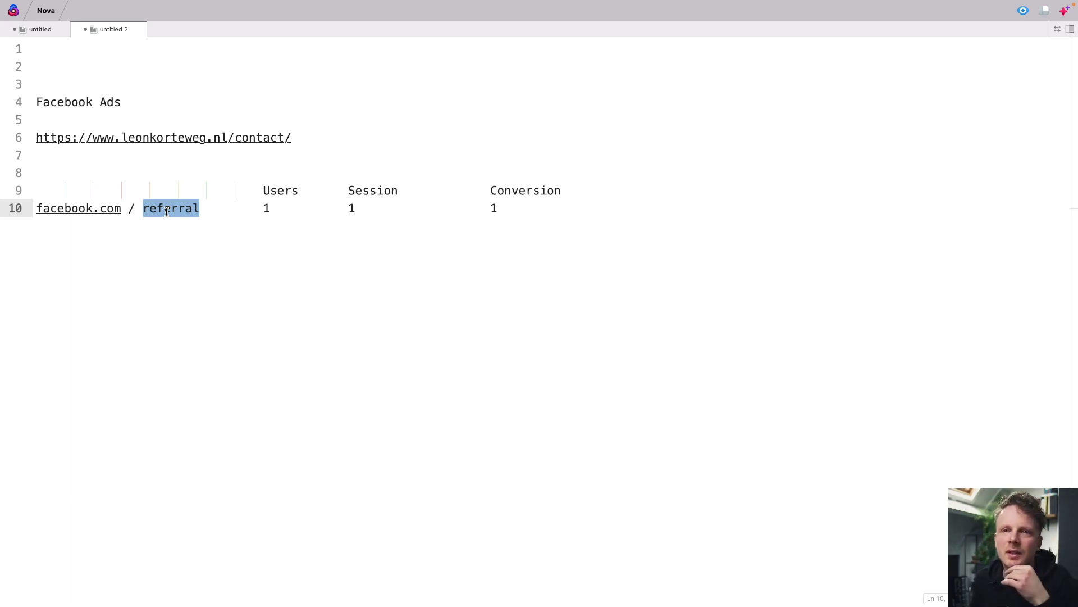
left_click(548, 210)
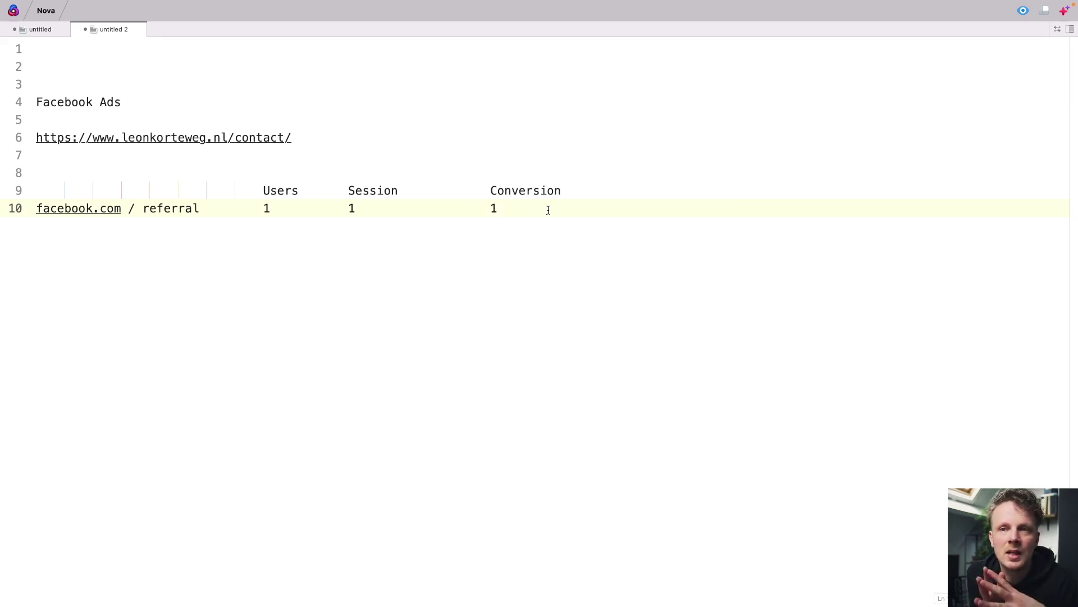
key("Return")
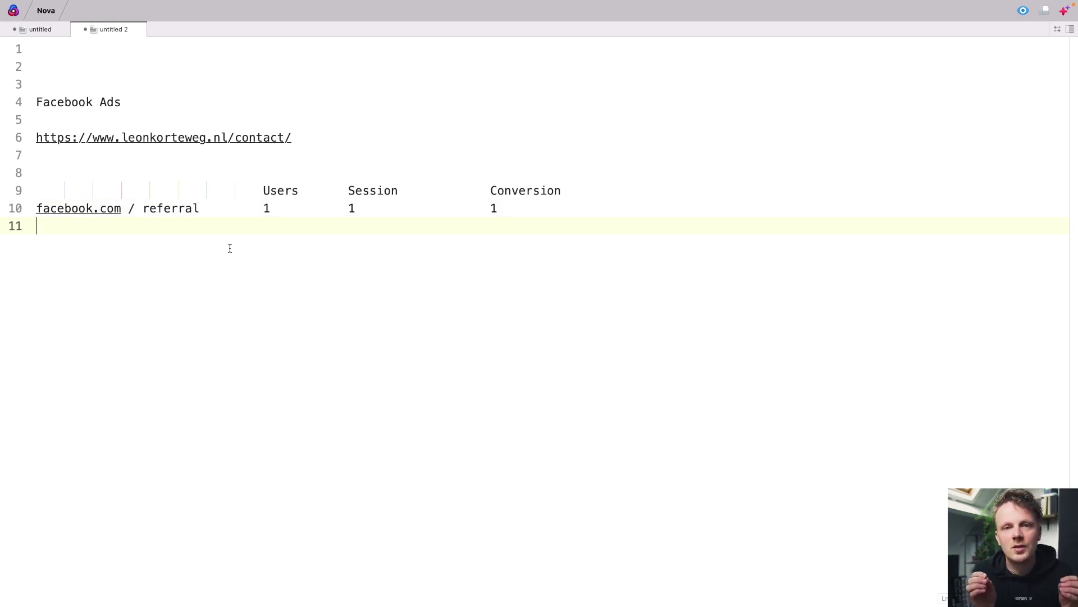
Add a "facebook / cpc" row with 1 user, session and conversion, and compare it with the "facebook.com / referral" row
type("facebook / cpc")
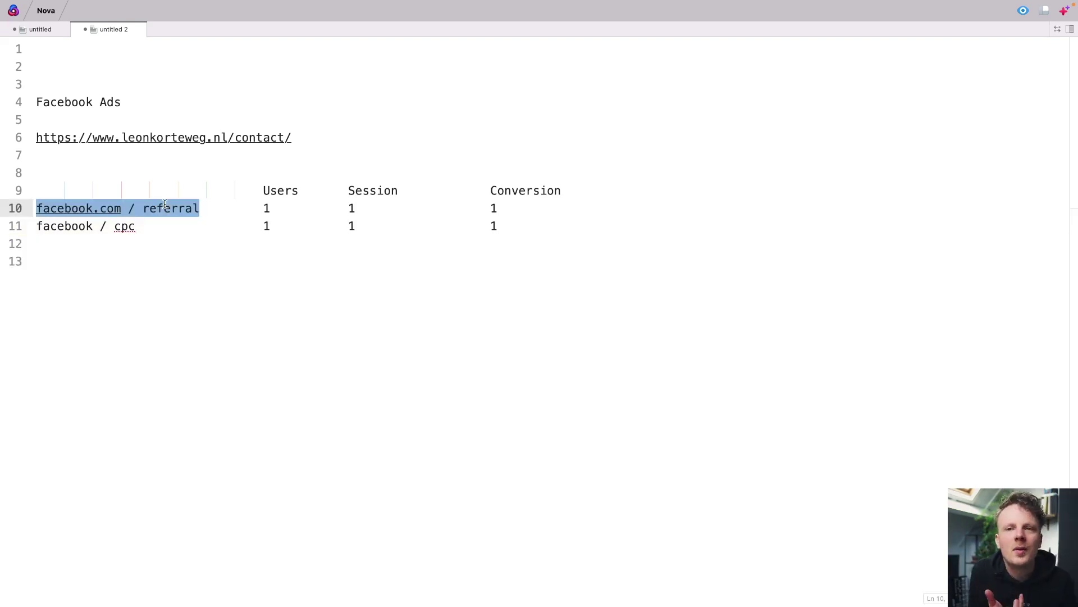
double_click(67, 227)
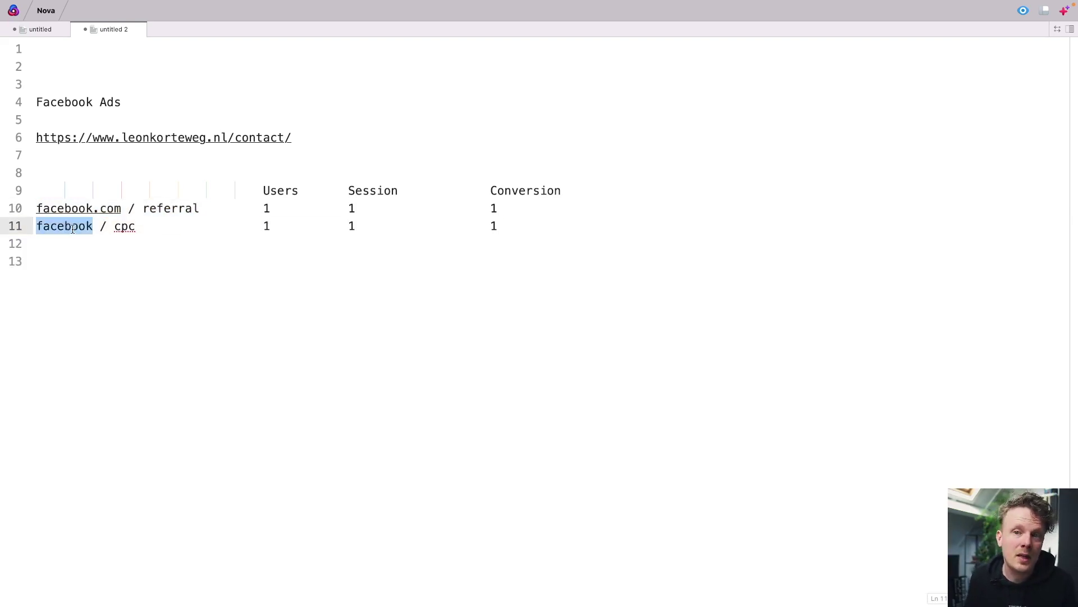
left_click_drag(68, 227, 117, 227)
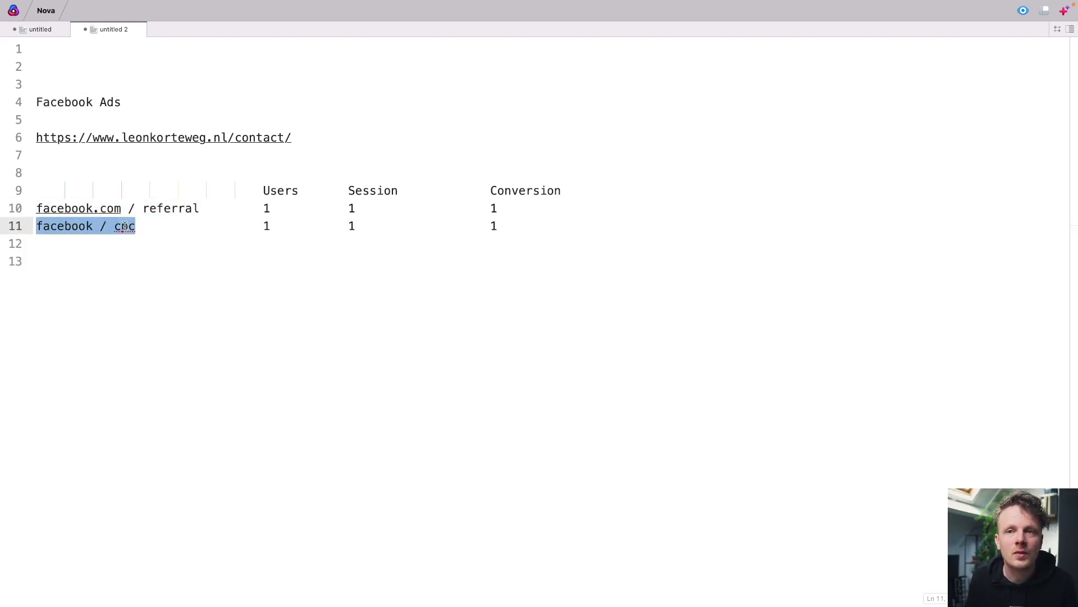
double_click(104, 213)
left_click_drag(104, 214, 161, 209)
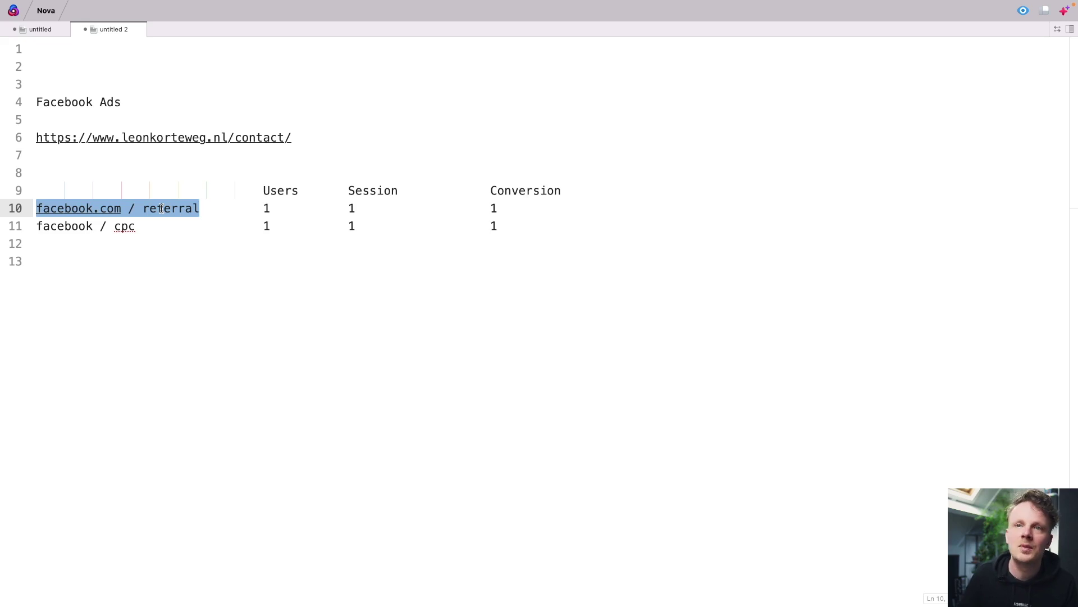
Switch to the Campaign URL Builder and set the contact page URL's campaign source to facebook and campaign medium to cpc
triple_click(217, 138)
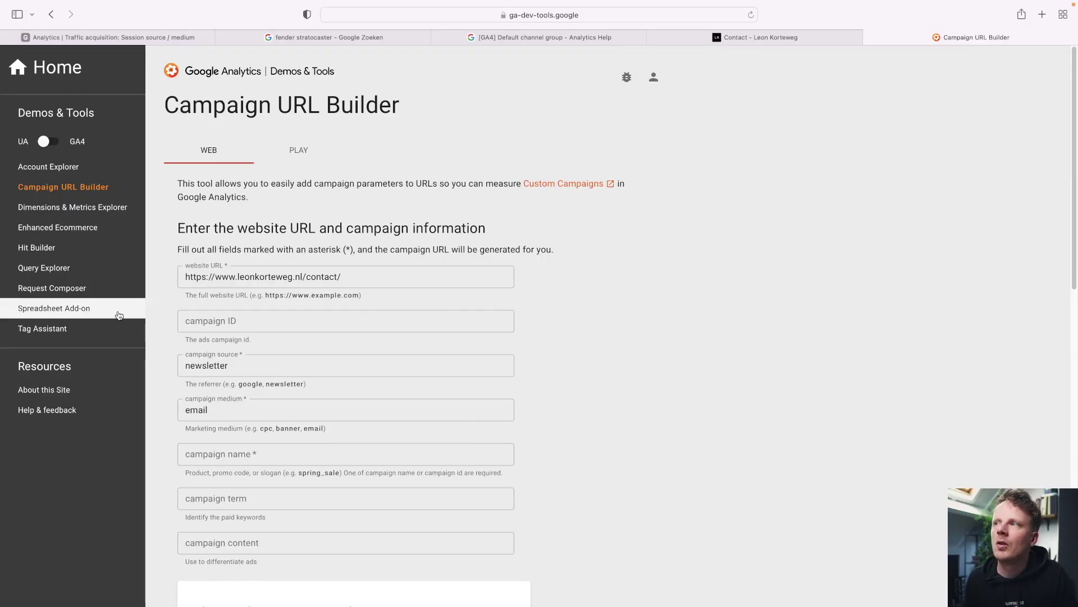
triple_click(288, 278)
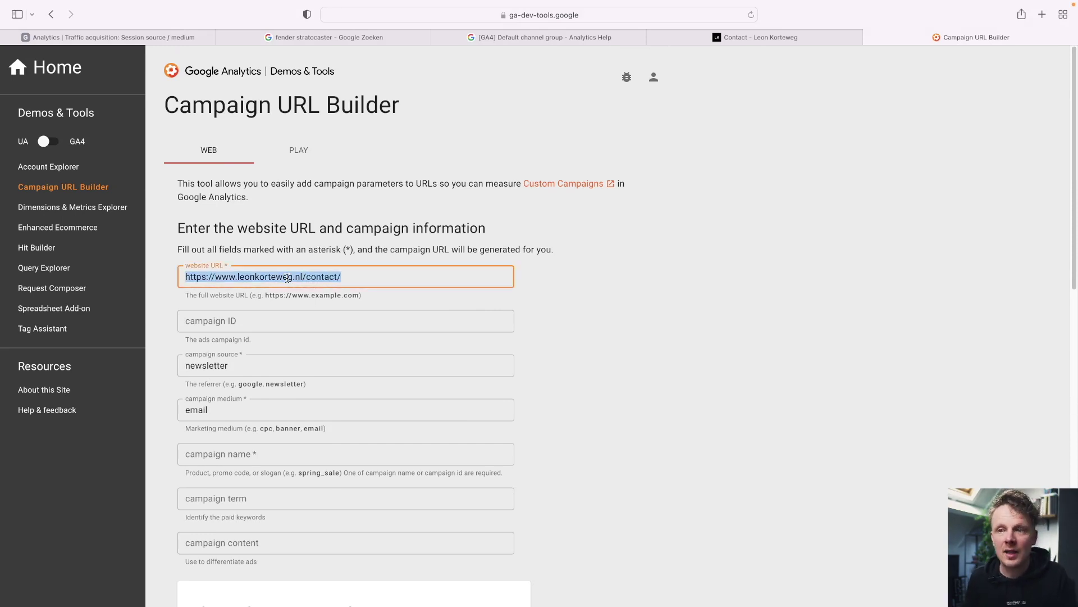
scroll(306, 315, "down", 1)
triple_click(251, 349)
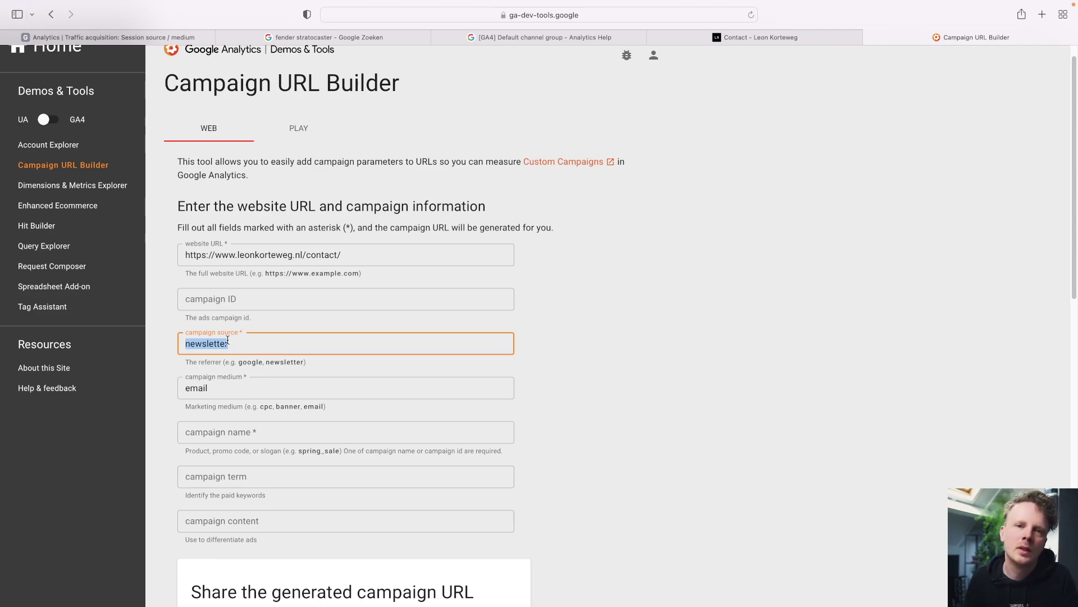
key("BackSpace")
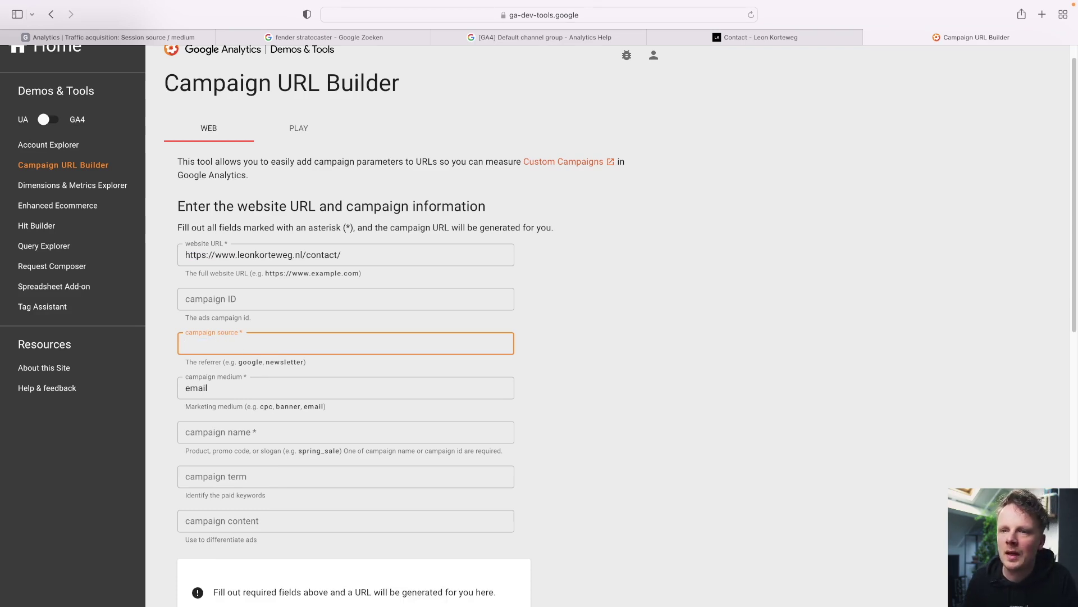
type("fa")
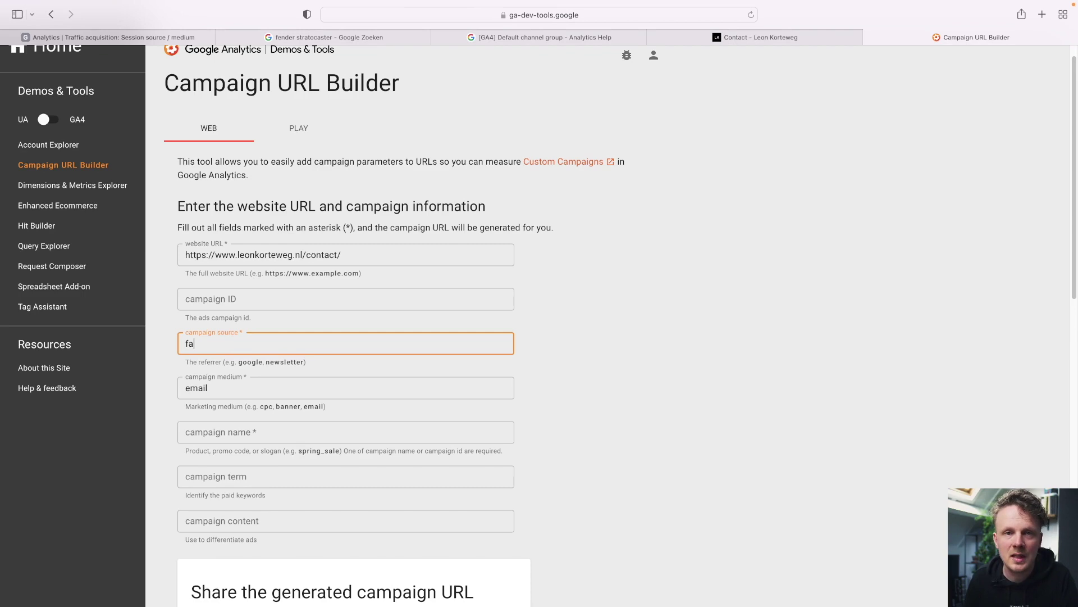
type("cebook")
key("Tab")
type("cpc")
Copy the generated campaign URL and add it to the Nova document below the contact page URL, with "Source: facebook" and "Medium: cpc" under the table
scroll(212, 391, "down", 1)
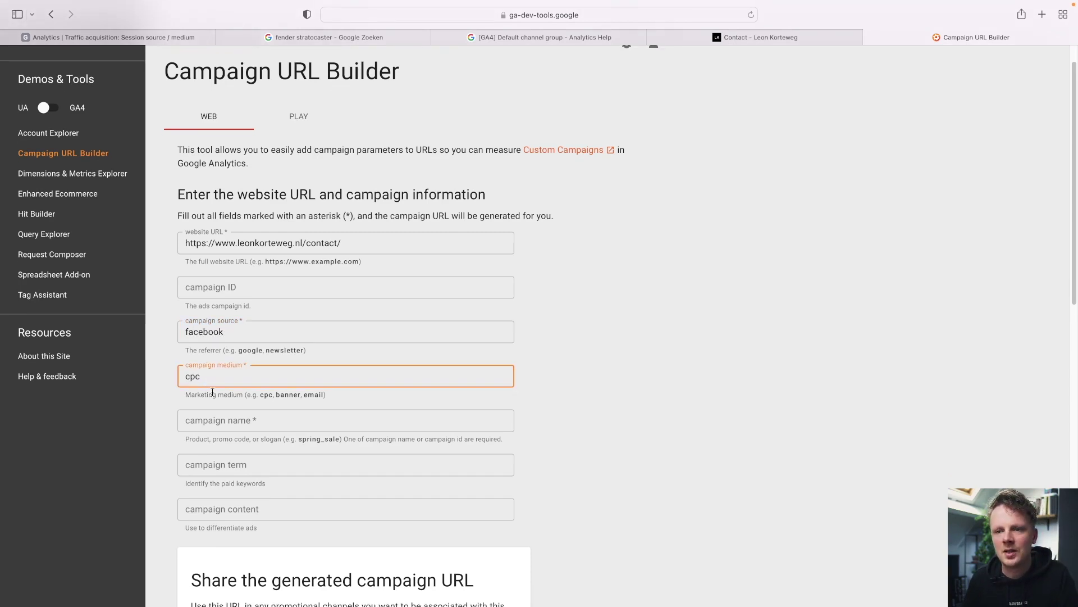
scroll(212, 391, "down", 5)
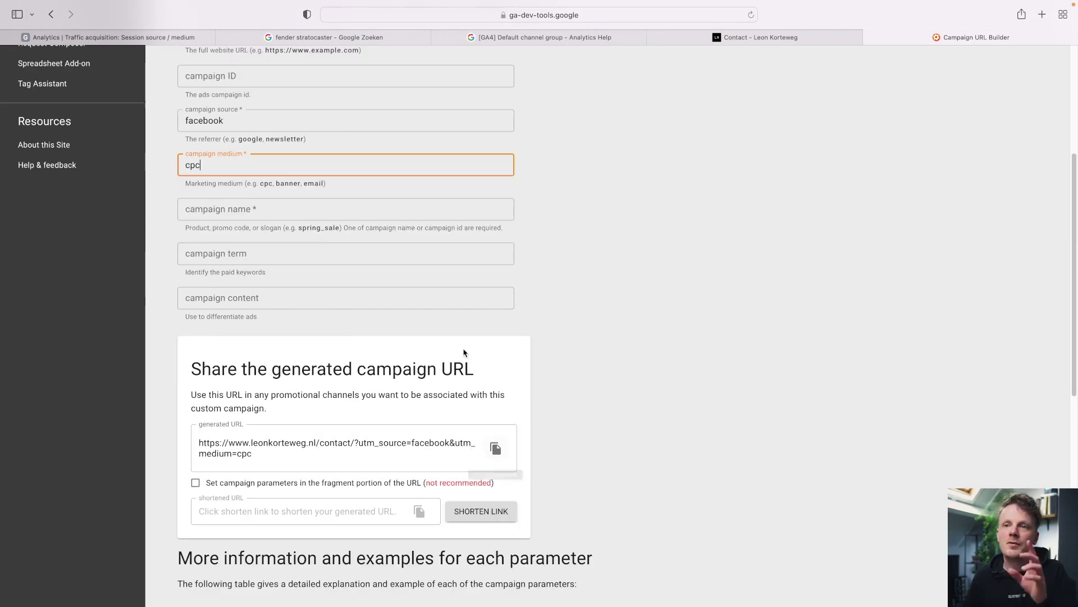
scroll(461, 344, "down", 1)
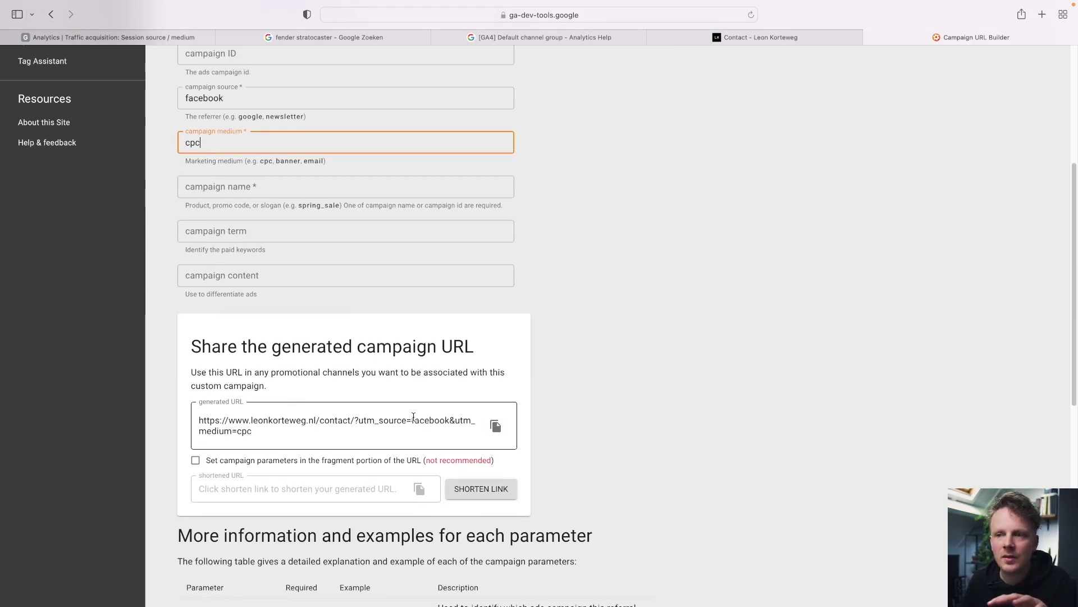
left_click(500, 430)
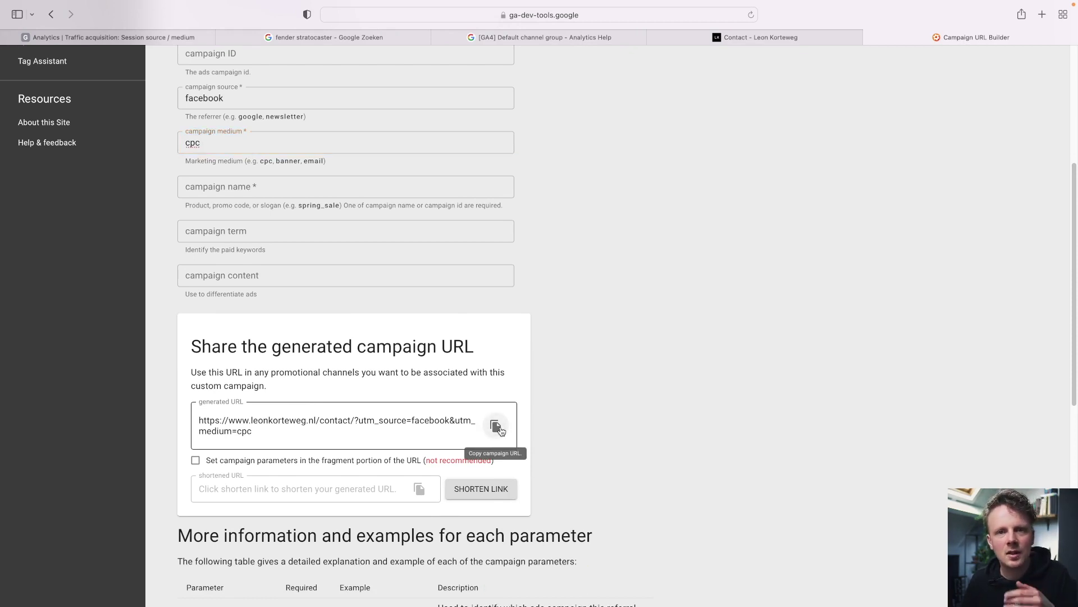
key("ctrl+Right")
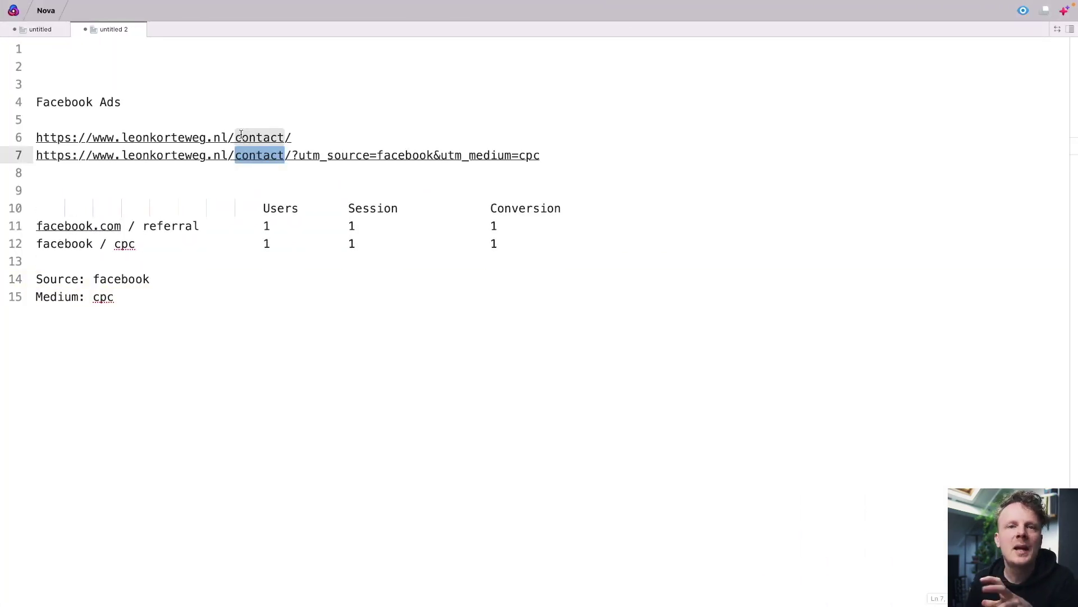
Compare the plain contact page URL with the tagged one, examining its utm_source=facebook and utm_medium=cpc parameters
left_click(195, 115)
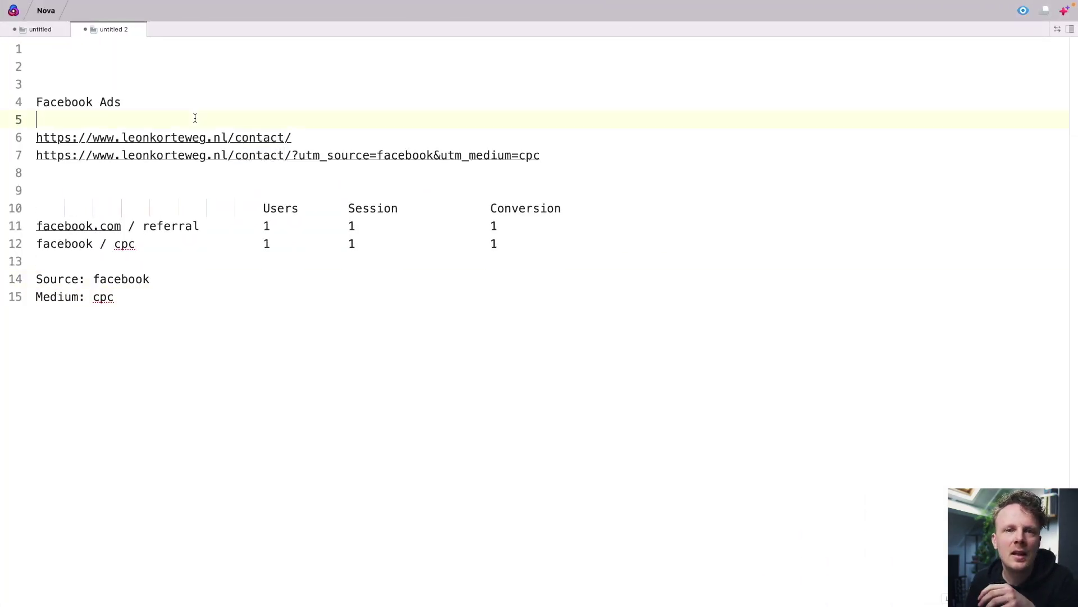
triple_click(173, 136)
triple_click(163, 154)
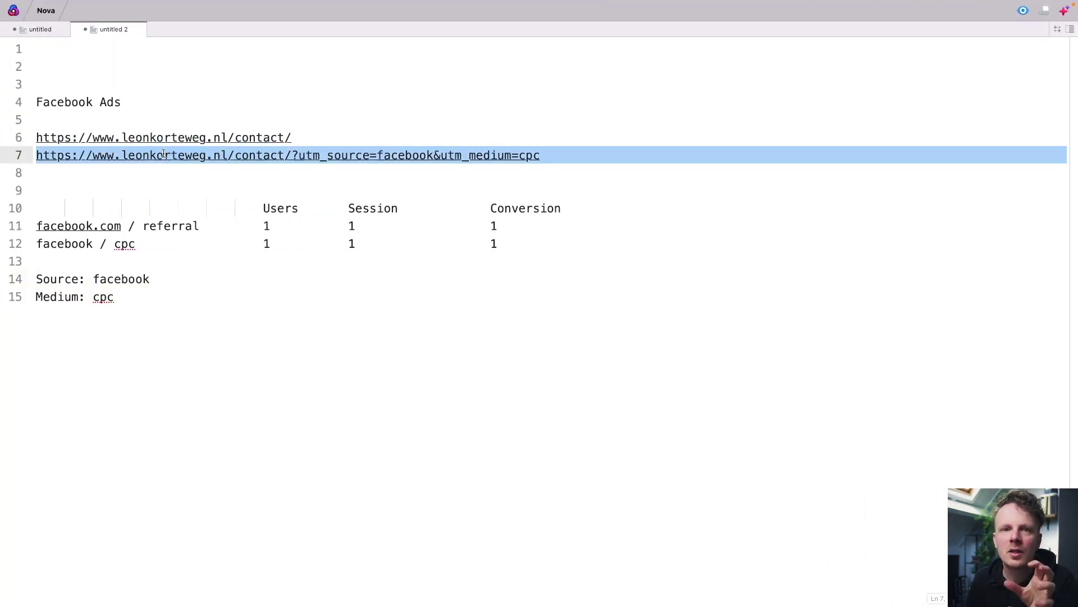
double_click(313, 156)
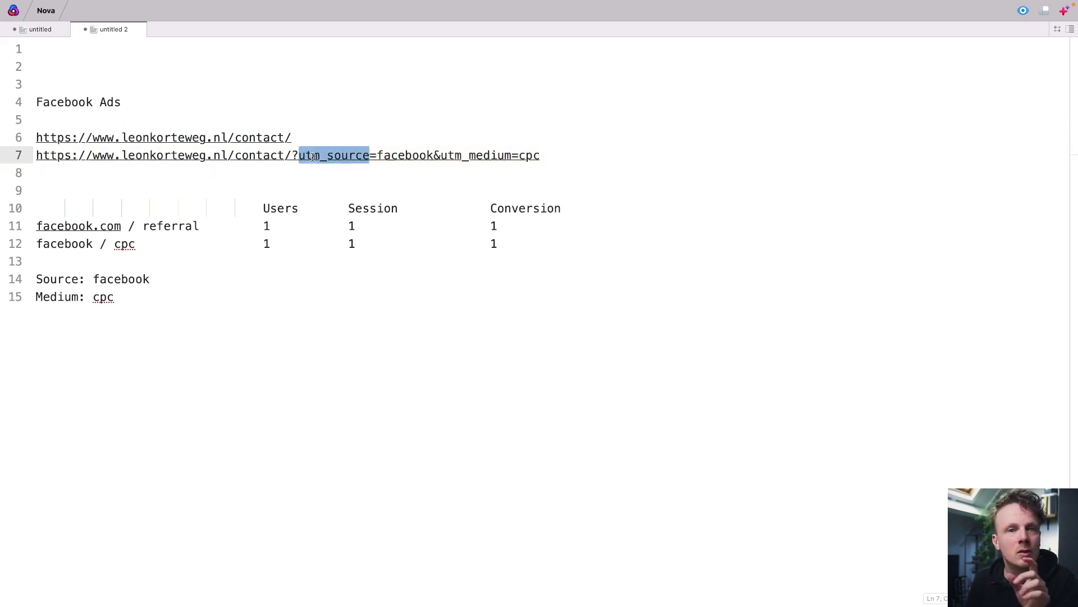
double_click(369, 160)
double_click(399, 154)
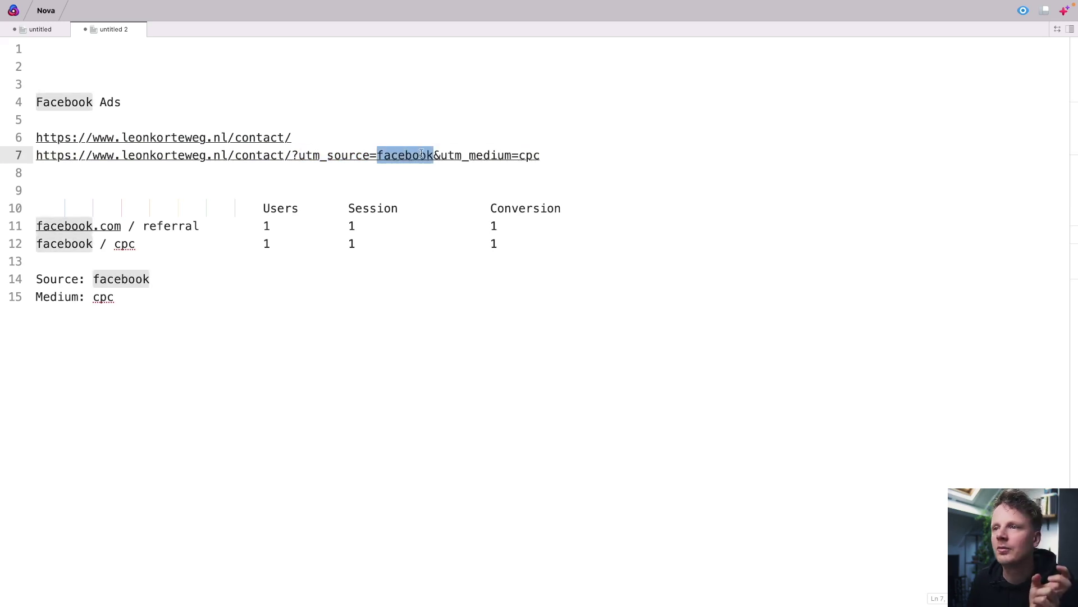
double_click(480, 156)
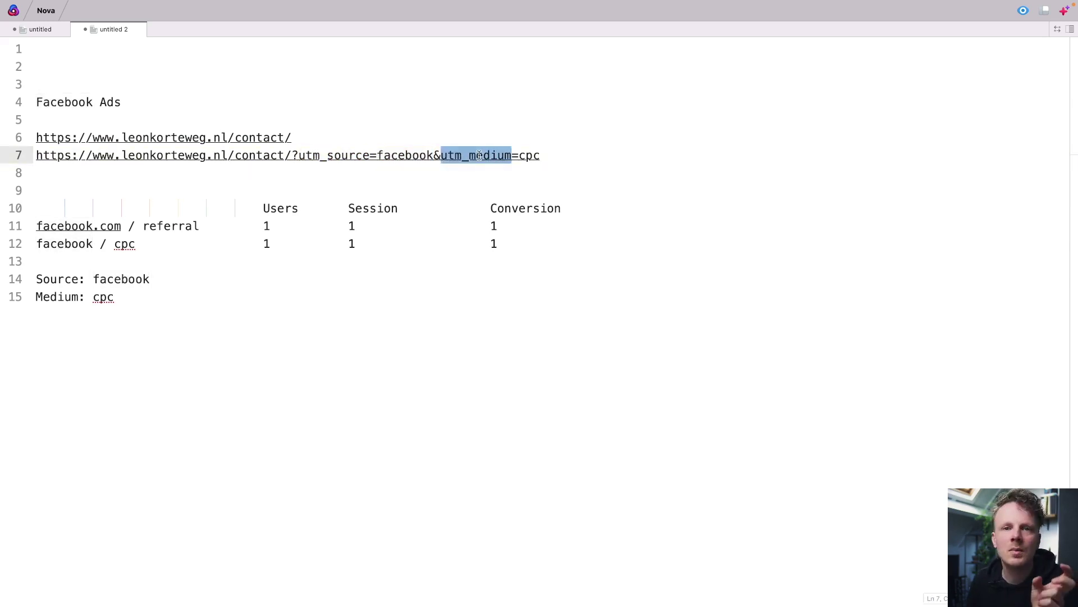
double_click(530, 155)
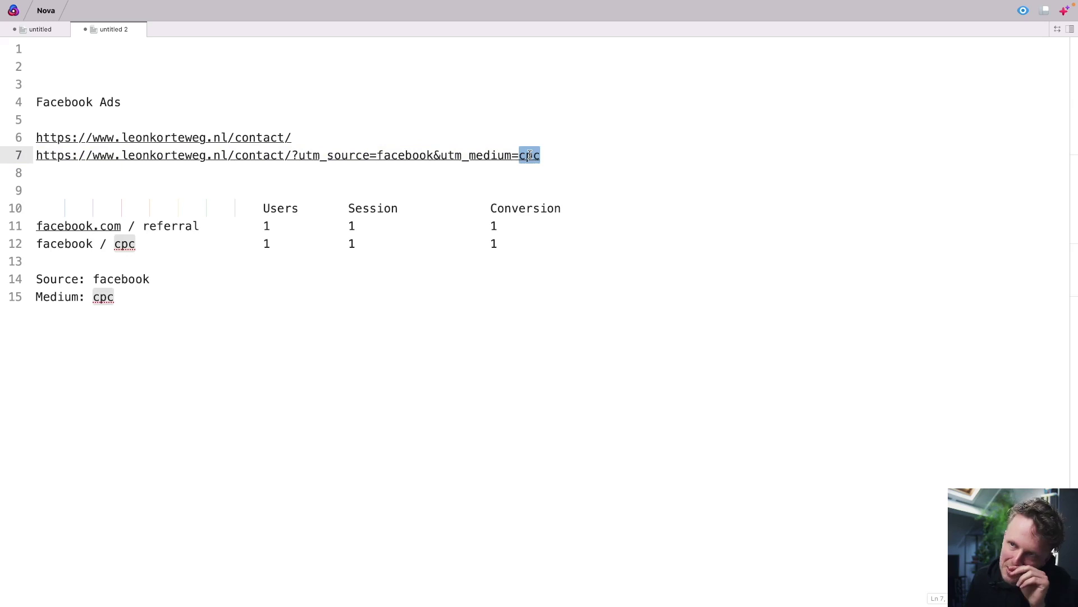
triple_click(314, 159)
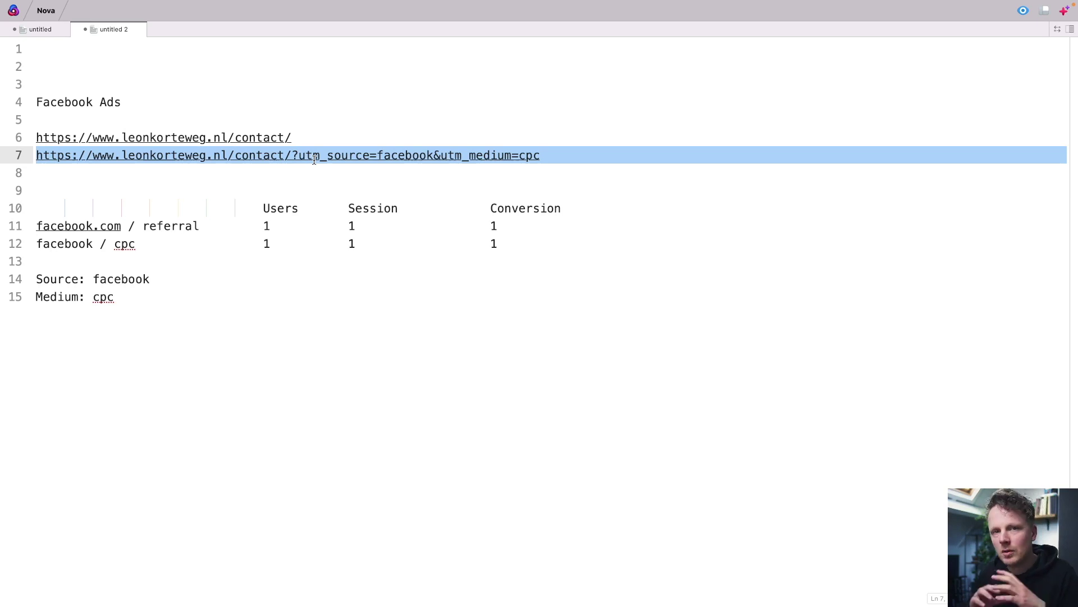
Compare the "facebook.com / referral" and "facebook / cpc" rows with the source value in the tagged URL
left_click_drag(37, 226, 199, 225)
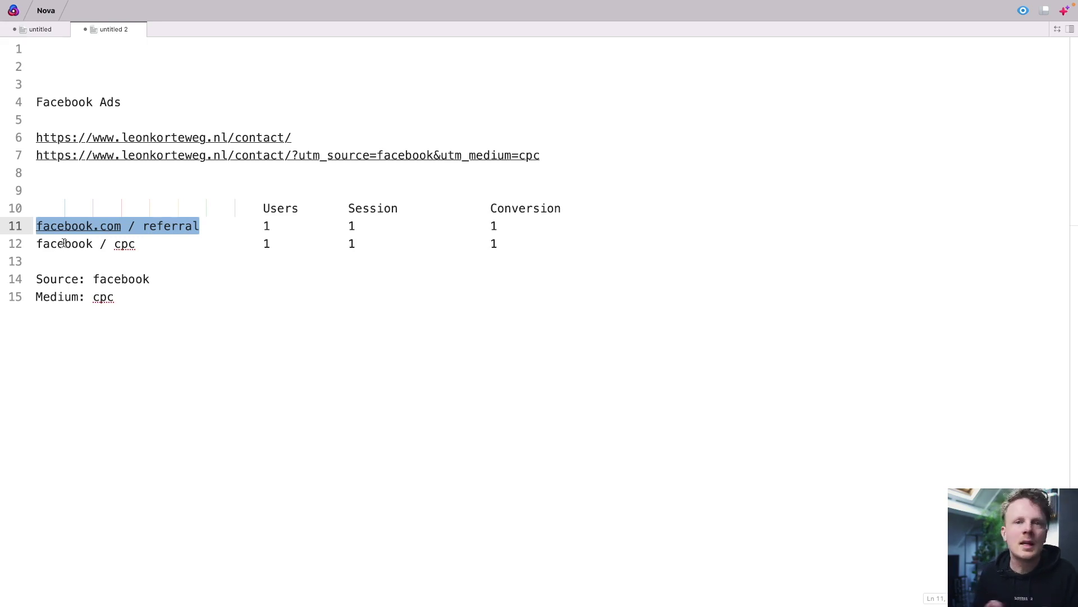
double_click(422, 153)
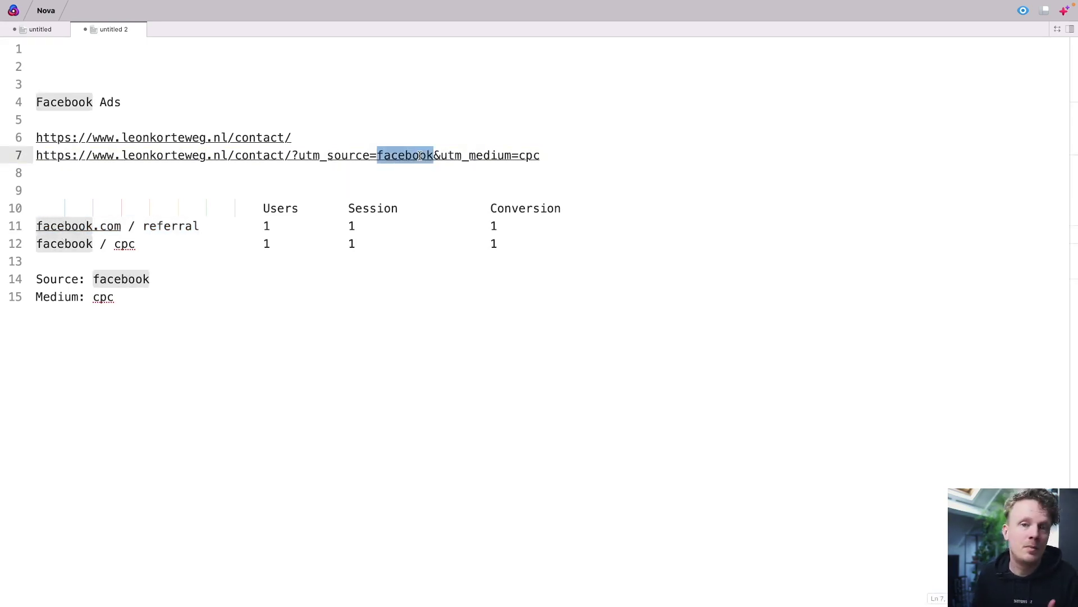
double_click(64, 246)
left_click_drag(64, 246, 214, 257)
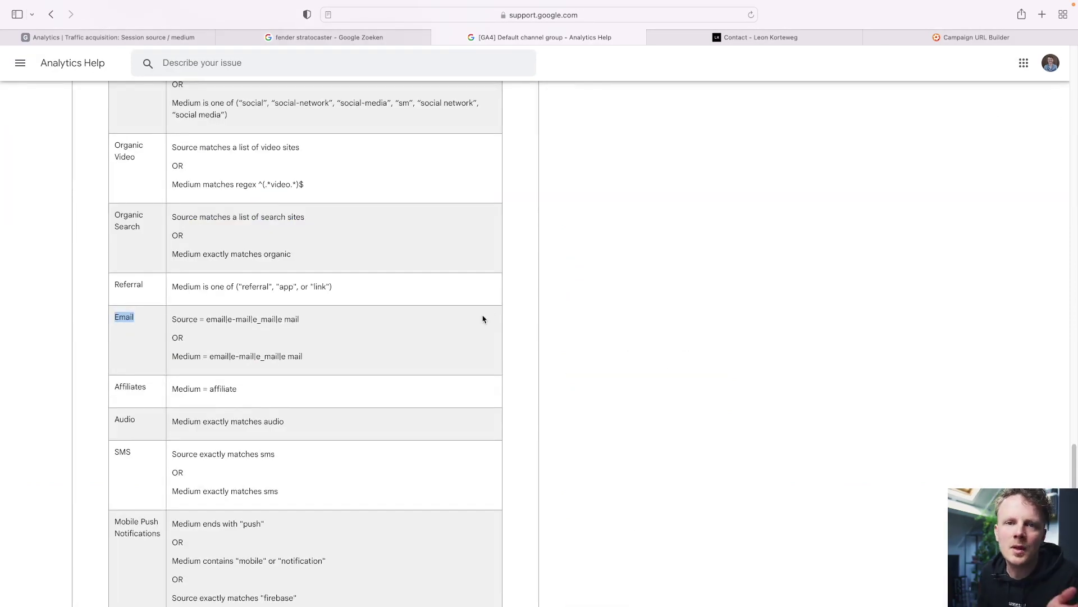
Examine the Email channel's source and medium conditions, including the accepted email spellings, in the GA4 default channel group help article
left_click(181, 329)
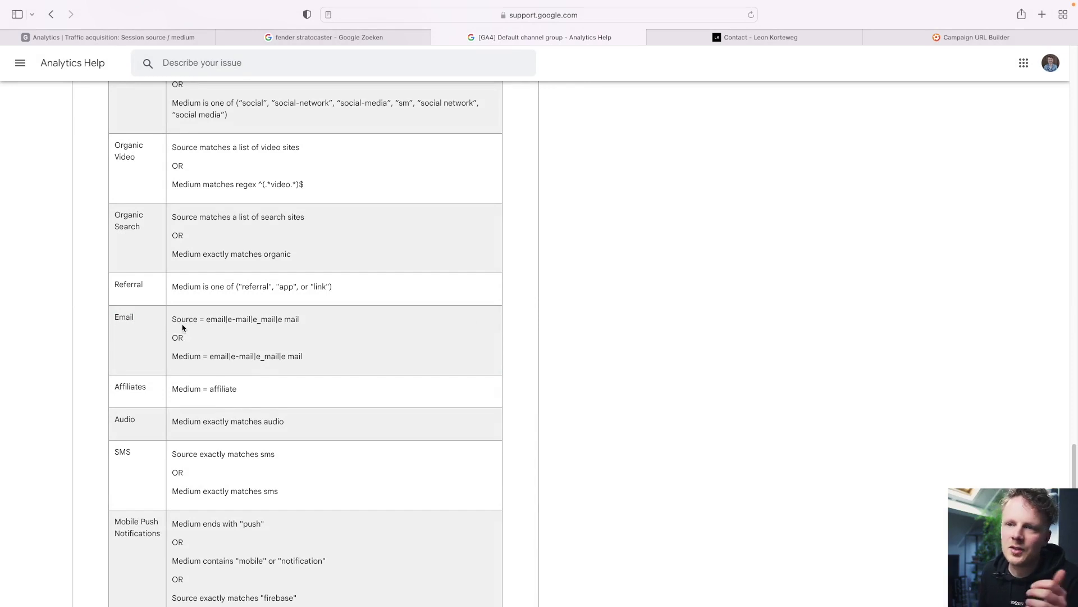
double_click(195, 356)
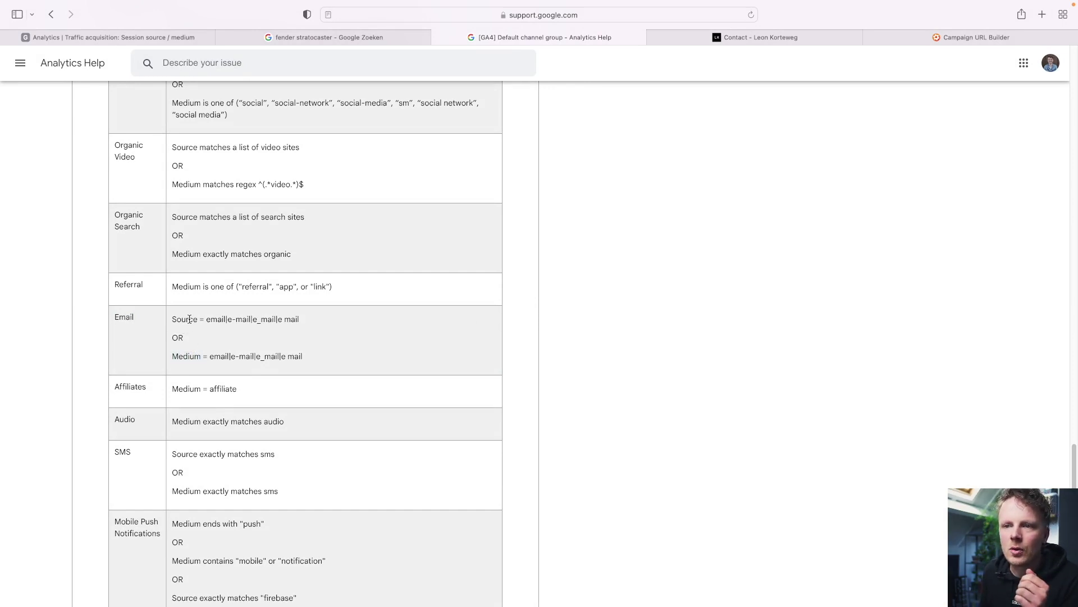
triple_click(191, 327)
left_click(206, 328)
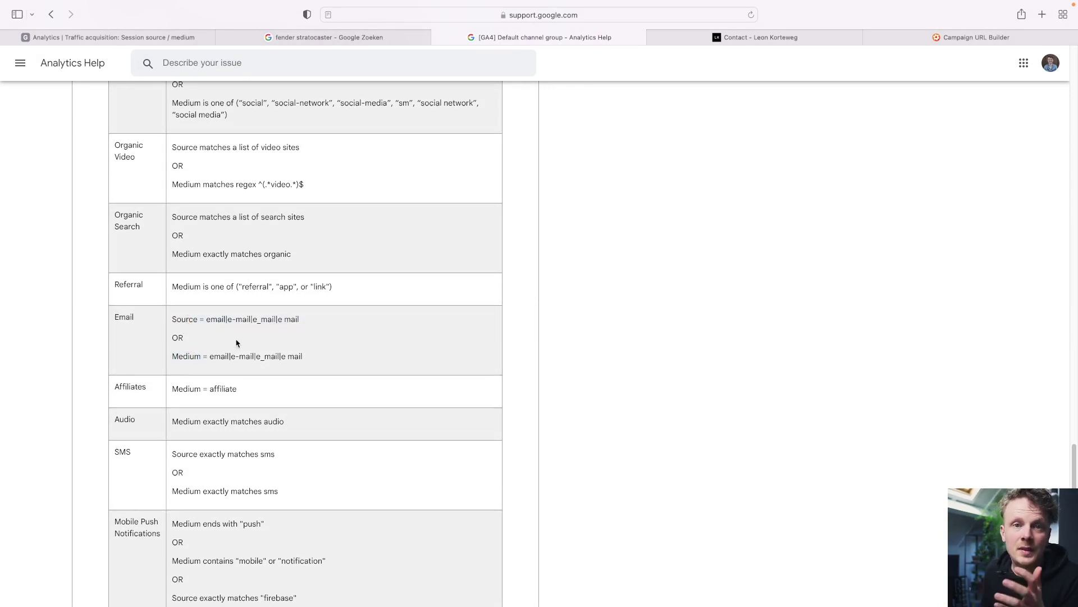
double_click(217, 320)
left_click_drag(227, 319, 276, 318)
left_click(253, 318)
left_click_drag(303, 318, 279, 318)
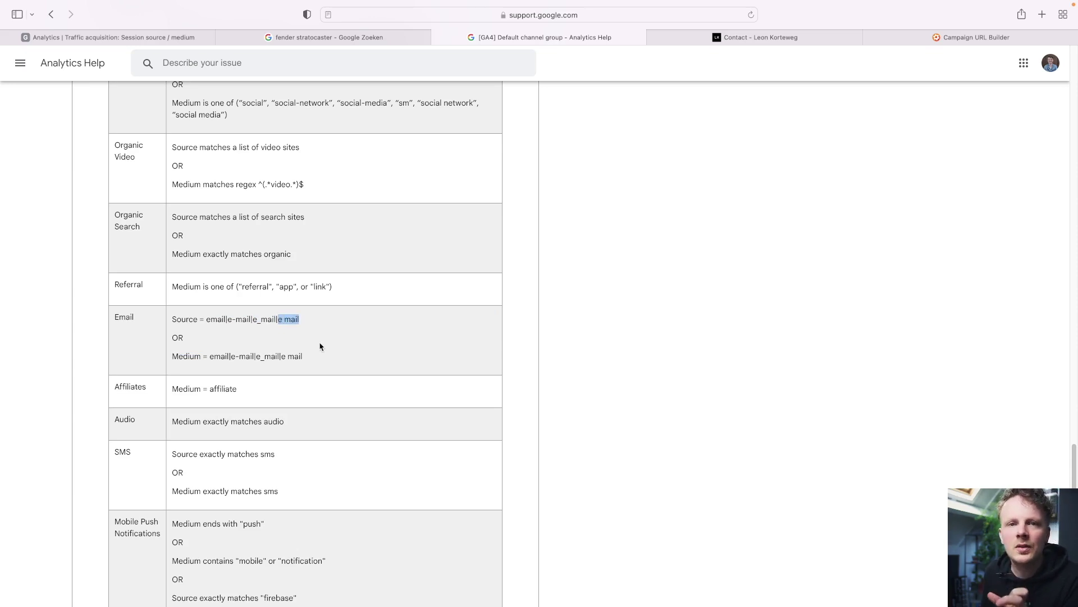
double_click(185, 319)
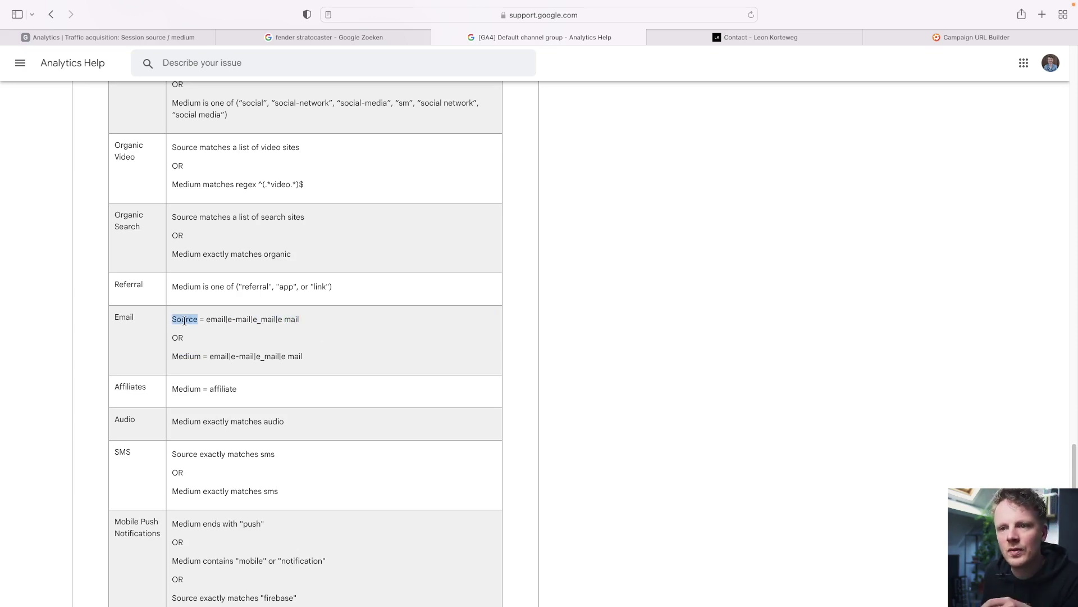
double_click(192, 355)
double_click(218, 357)
left_click(263, 345)
left_click_drag(211, 318, 227, 319)
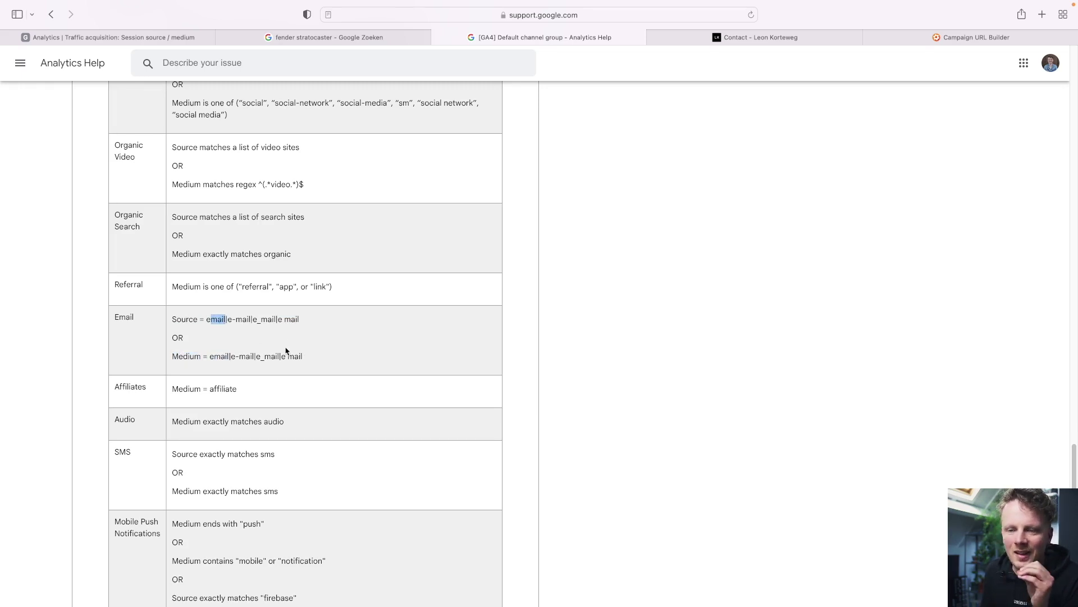
Examine the Paid Social channel's social-site source condition and the "cp" part of its medium regex
double_click(123, 317)
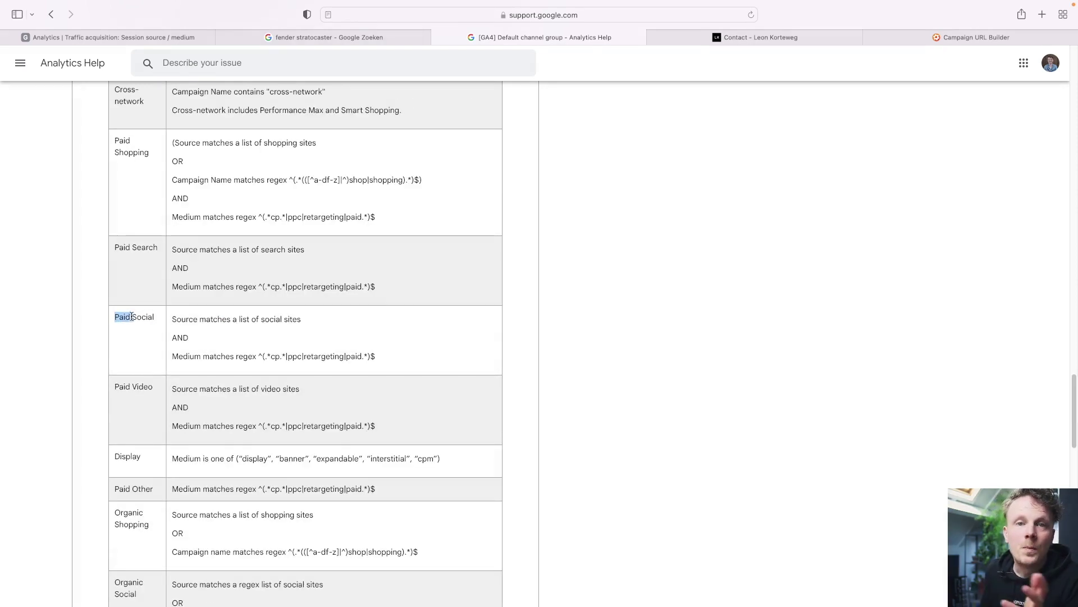
left_click_drag(135, 318, 155, 318)
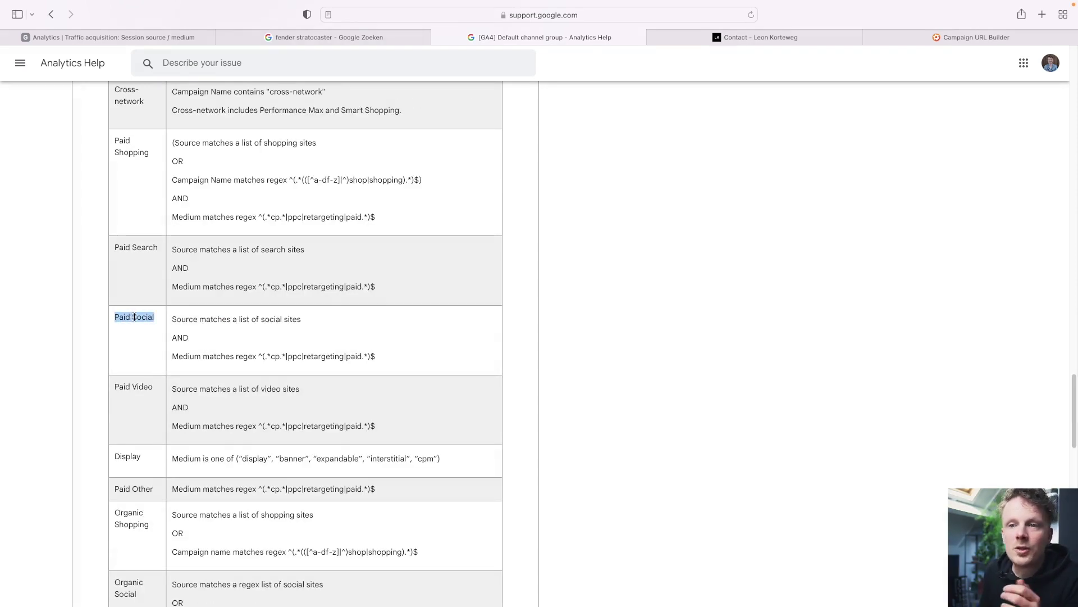
double_click(187, 319)
left_click_drag(301, 319, 197, 319)
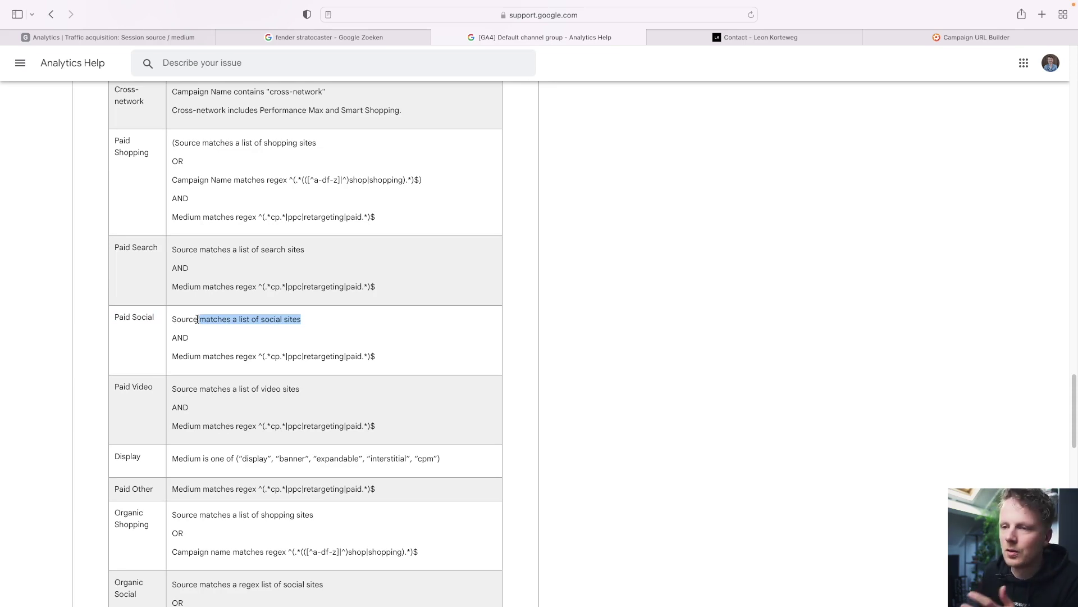
double_click(189, 356)
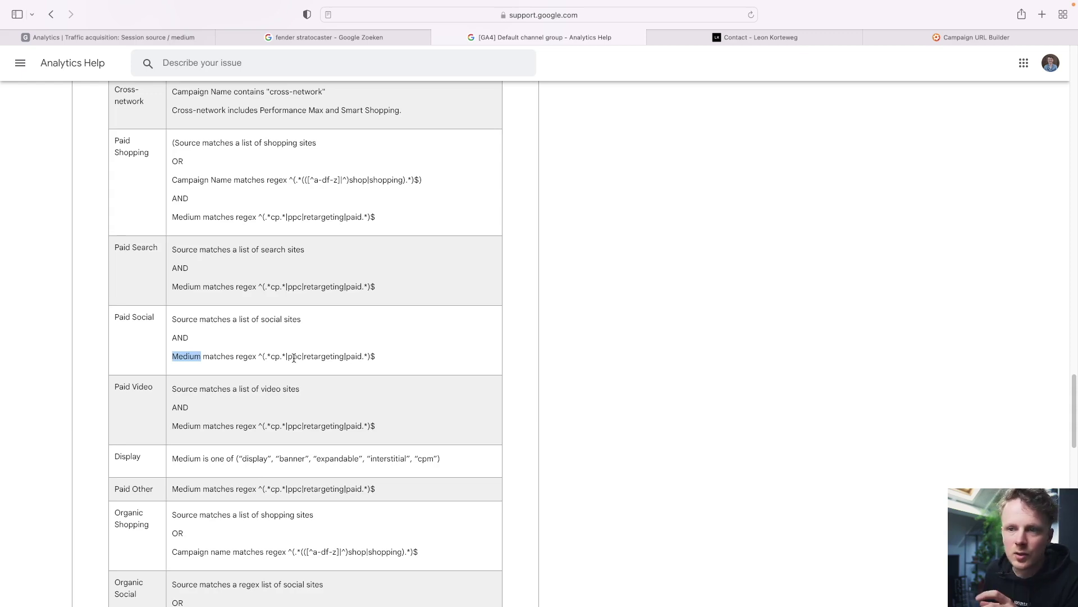
double_click(275, 356)
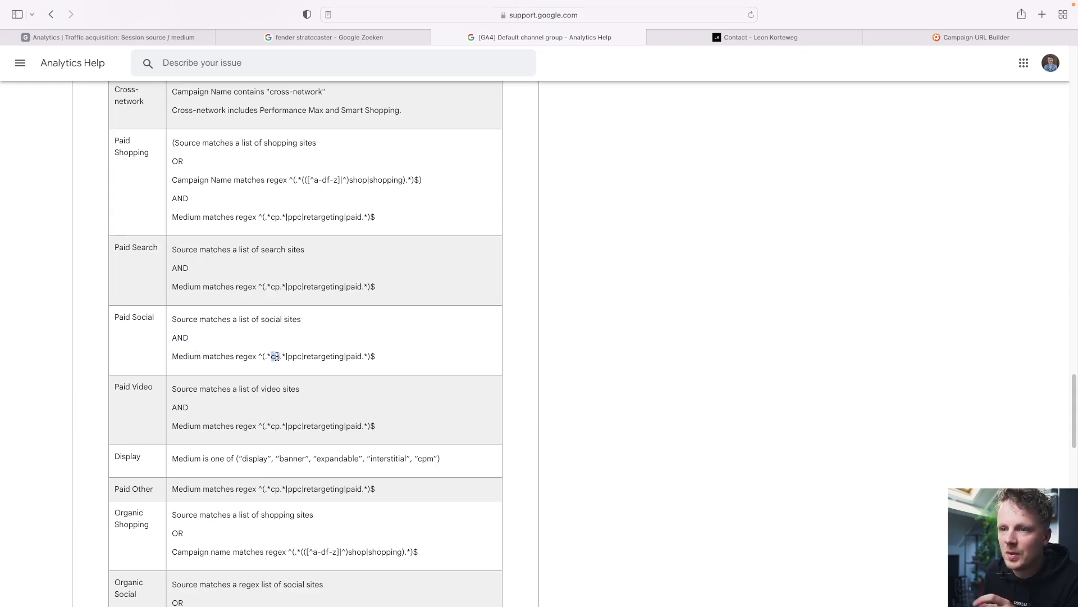
Examine the Paid Social channel's source and medium conditions, including the "retargeting" and "paid" alternatives in its medium regex
double_click(319, 358)
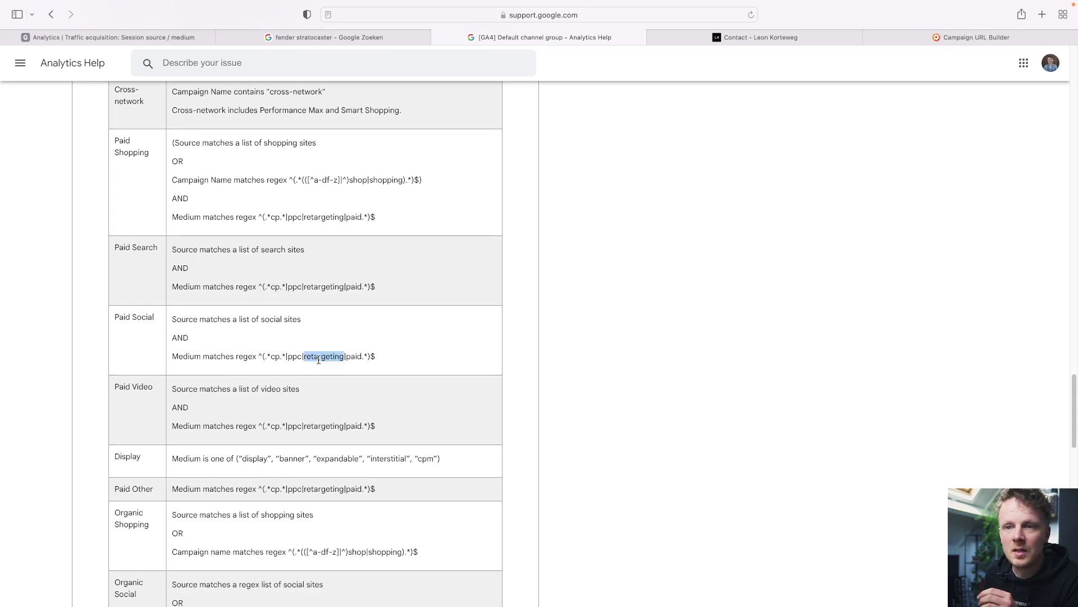
double_click(353, 356)
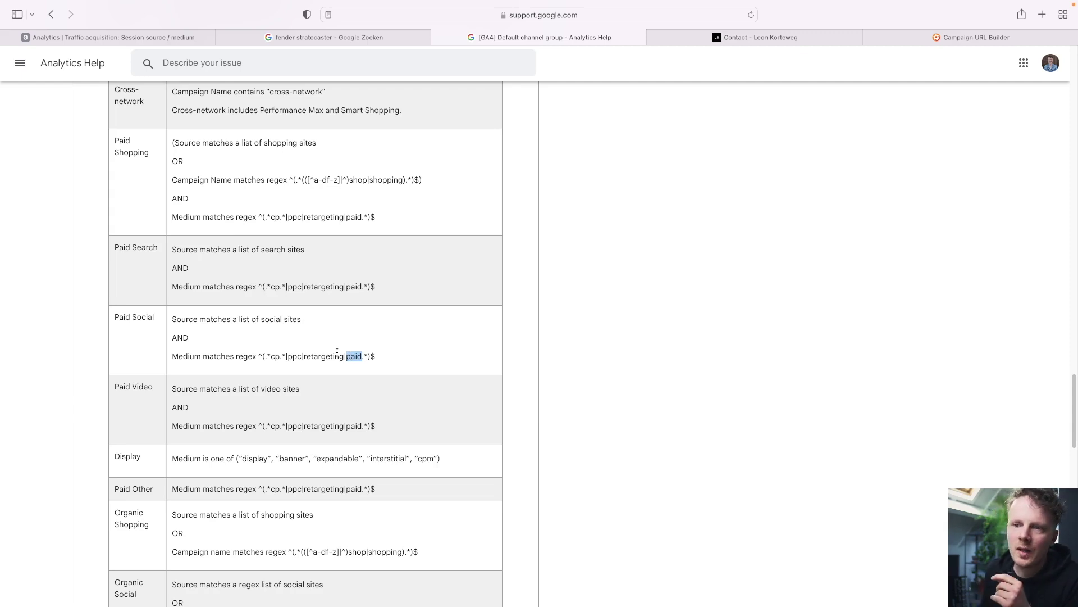
triple_click(197, 331)
double_click(189, 318)
left_click_drag(198, 319, 201, 330)
double_click(188, 356)
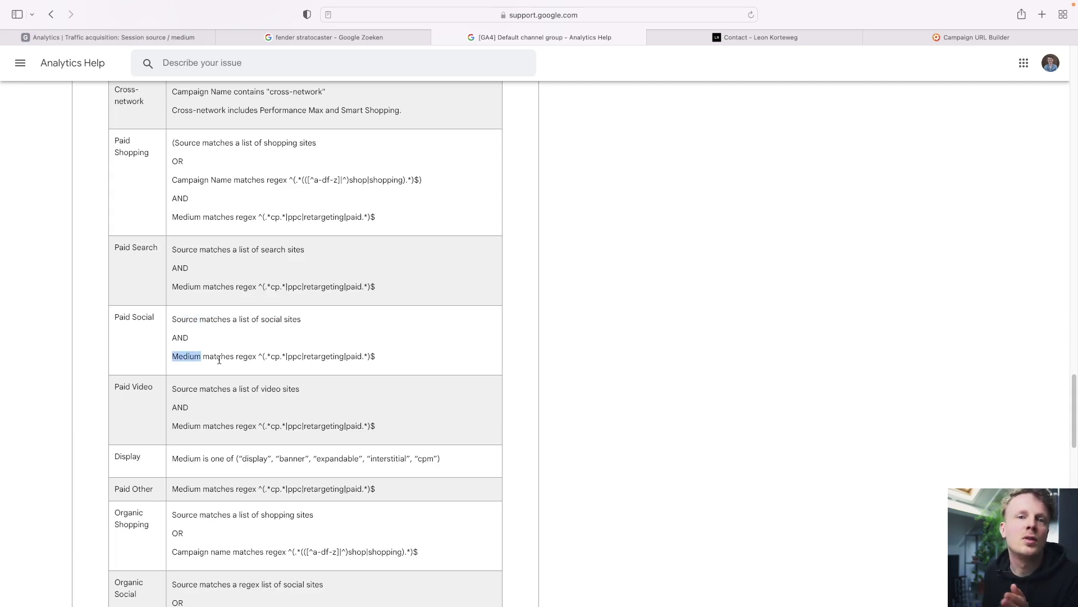
left_click_drag(265, 356, 371, 355)
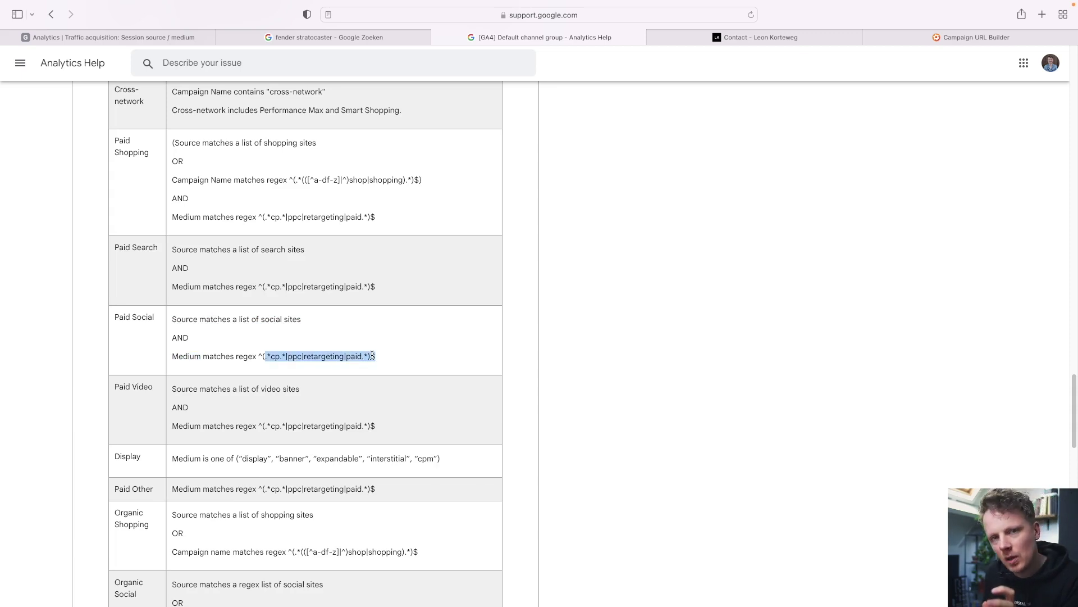
triple_click(119, 317)
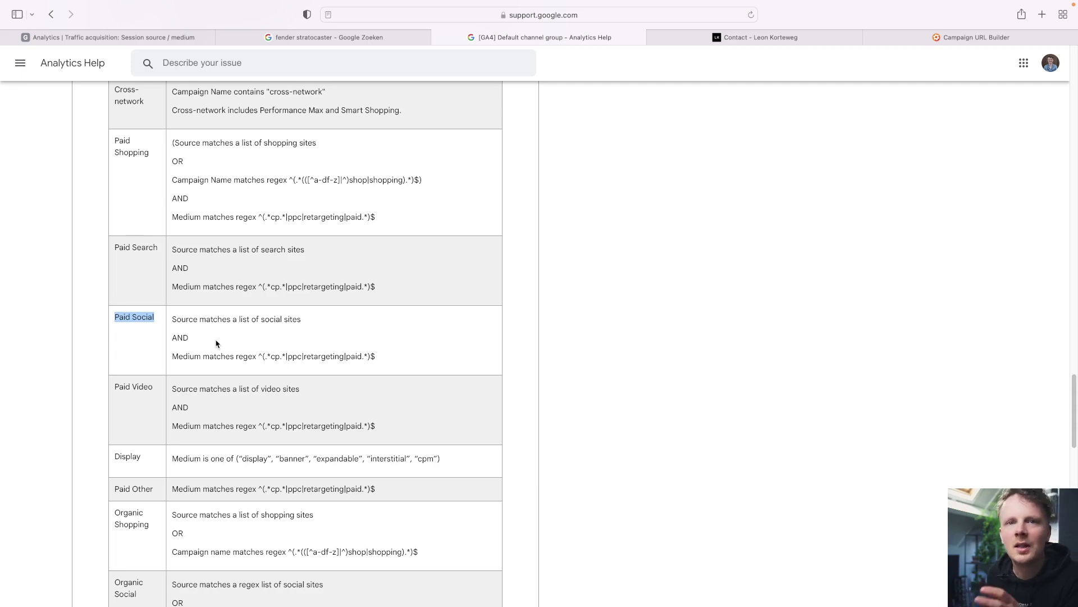
left_click_drag(279, 356, 345, 357)
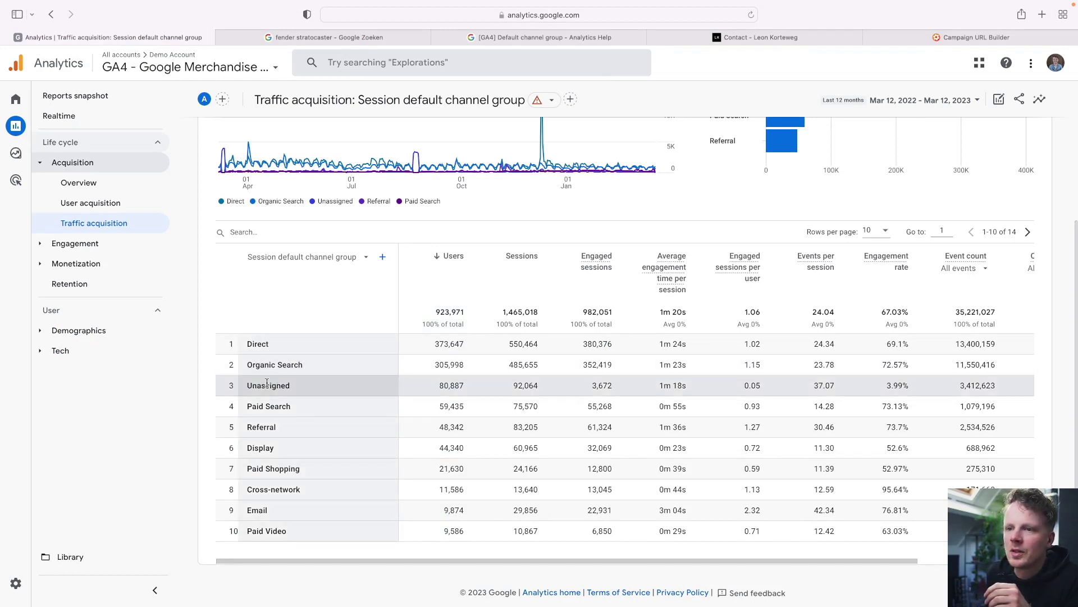
Add Session source / medium as a secondary dimension to the Traffic acquisition table and filter its rows by "unassigned"
scroll(172, 475, "up", 3)
scroll(172, 474, "down", 3)
double_click(267, 404)
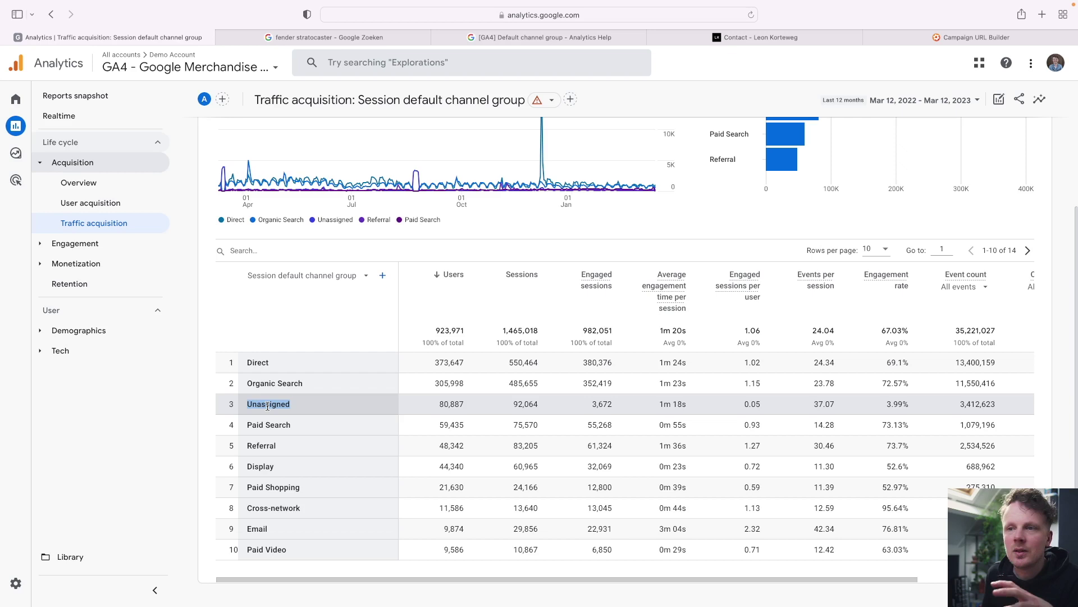
left_click(384, 277)
type("s")
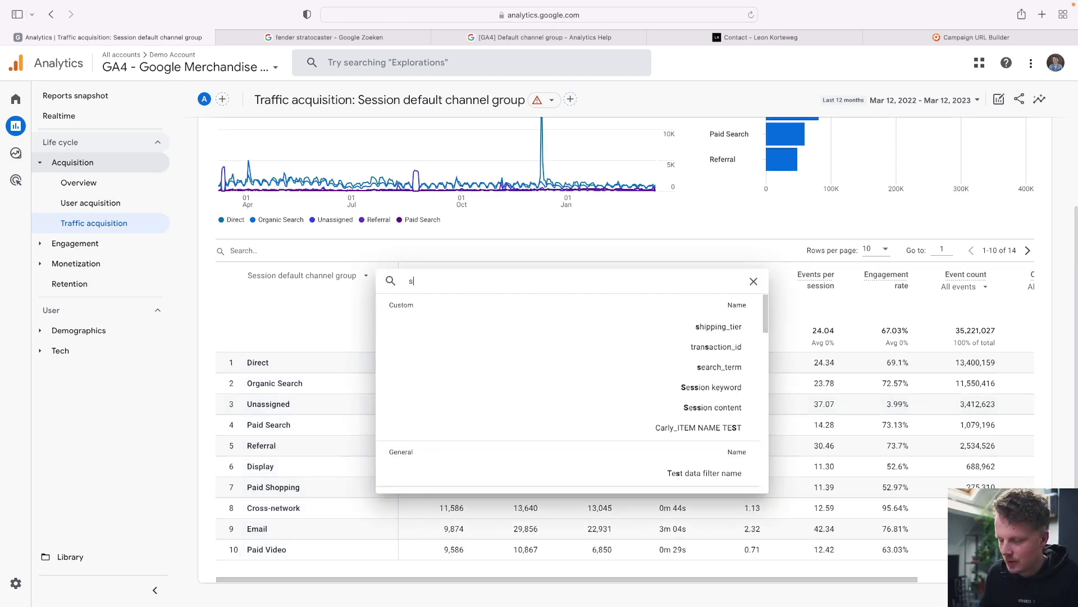
type("ession sour")
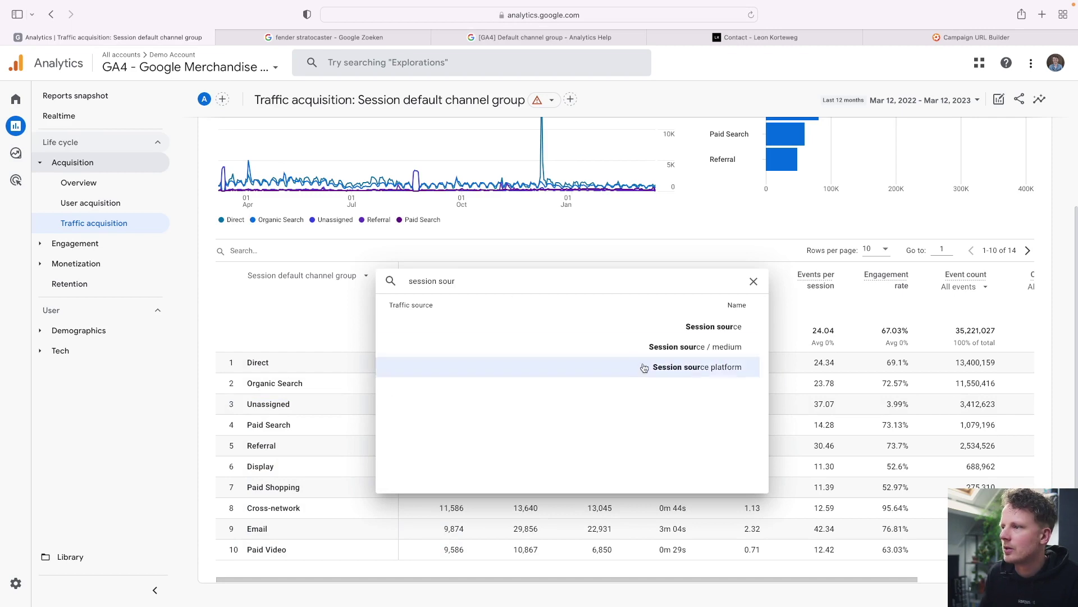
left_click(664, 349)
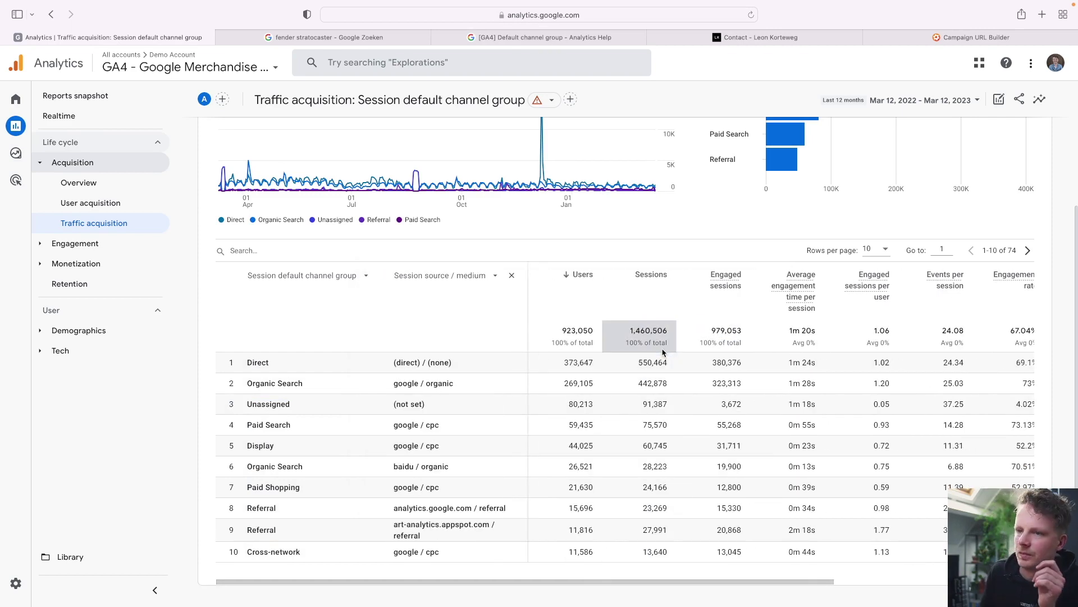
left_click(323, 251)
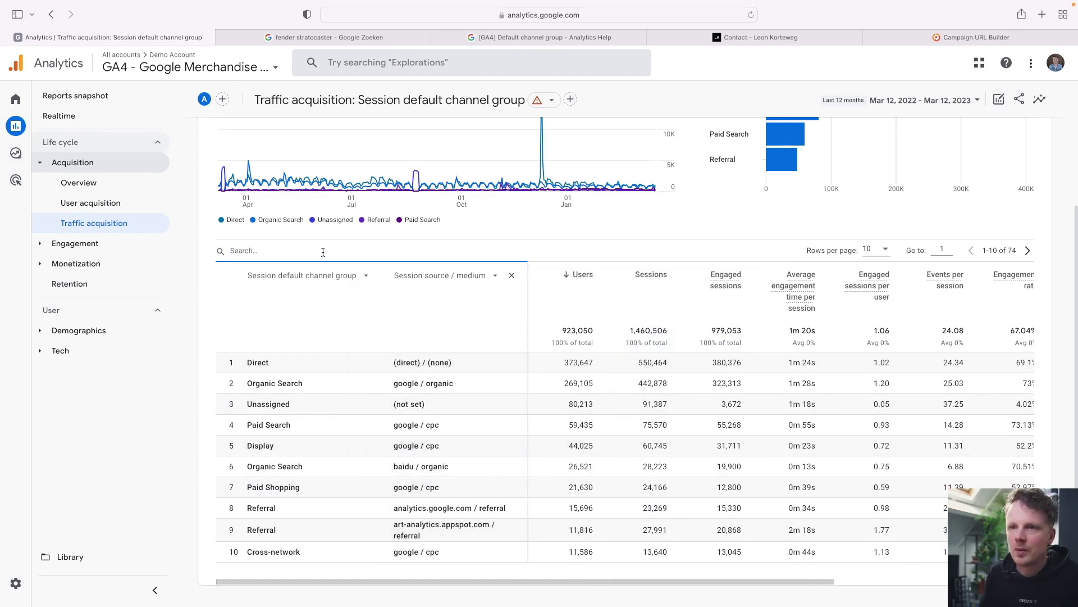
type("unassigned")
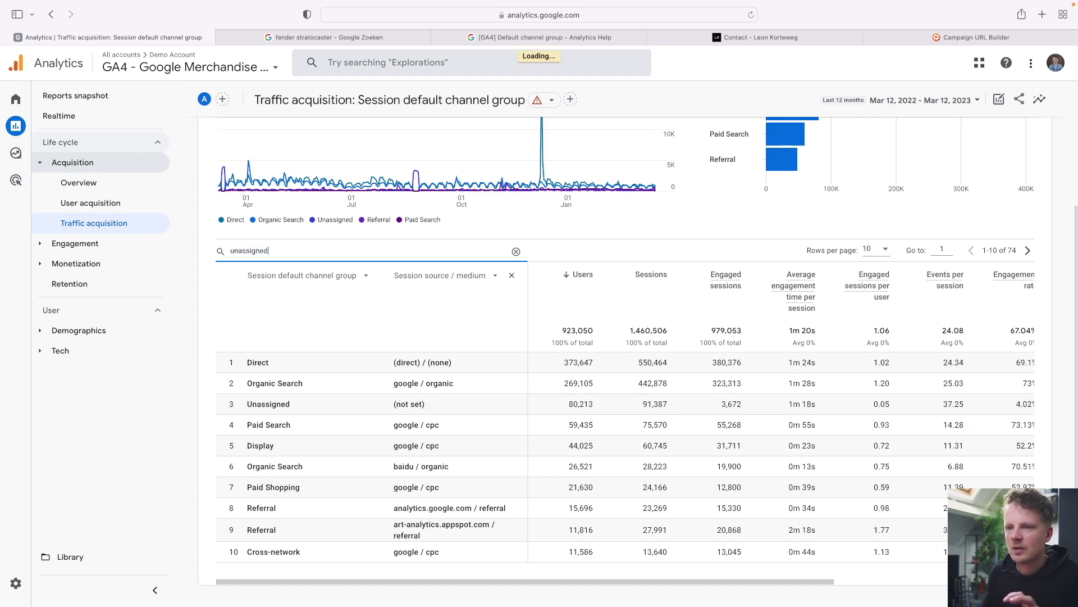